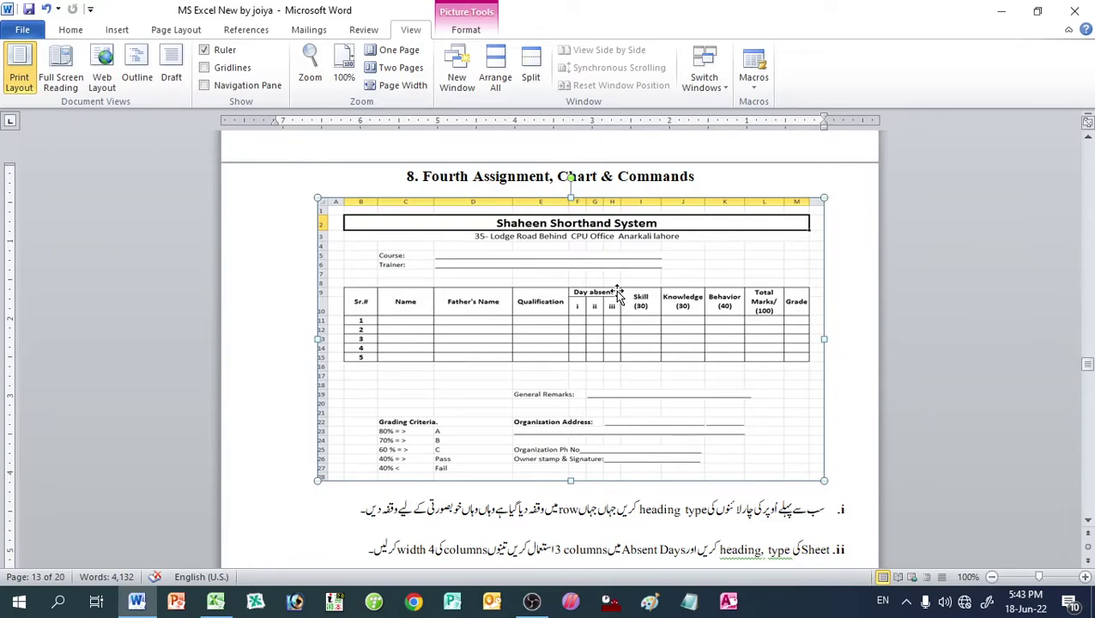
# Step: Scroll through the Fourth Assignment page in Word, then minimize the document
pyautogui.scroll(2, 550, 378)
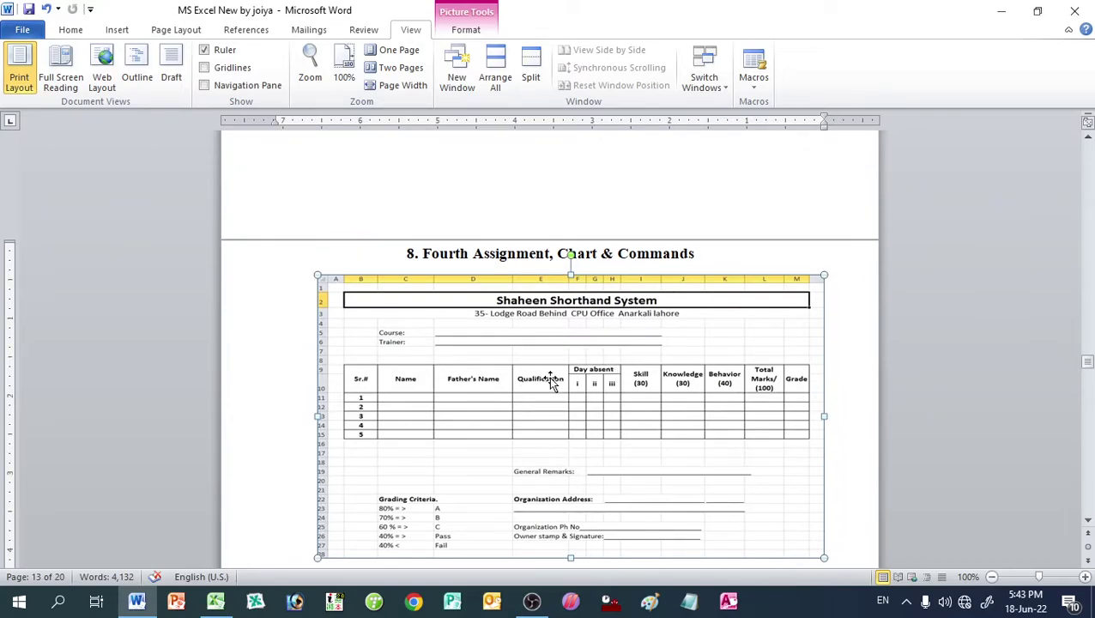
pyautogui.scroll(-2, 551, 382)
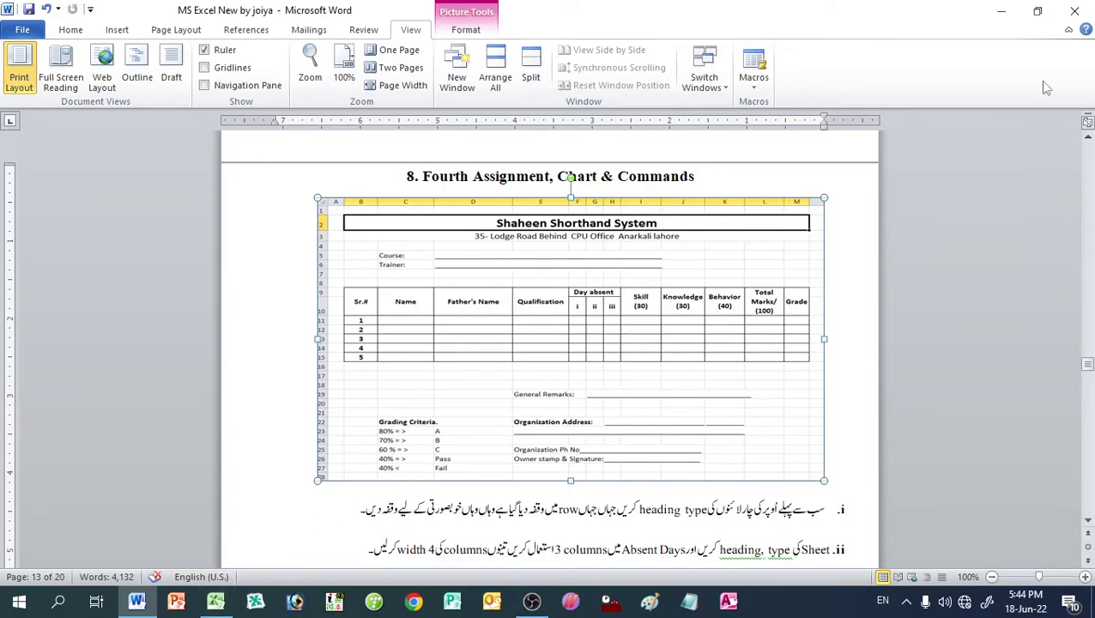
pyautogui.scroll(-2, 717, 311)
pyautogui.scroll(2, 716, 311)
pyautogui.scroll(3, 716, 309)
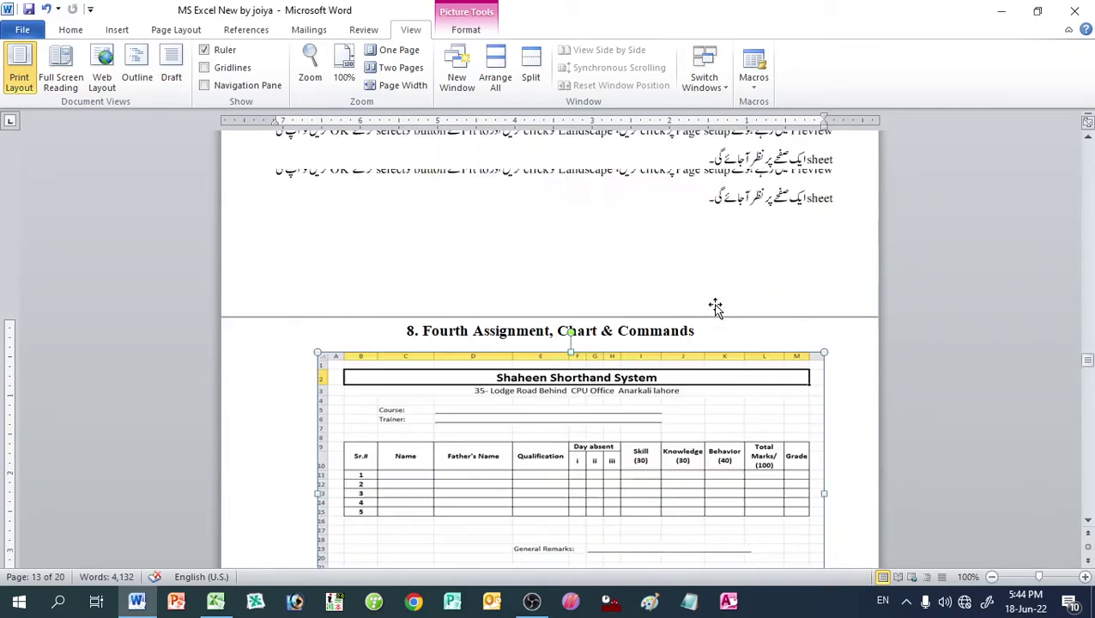
pyautogui.scroll(-2, 717, 309)
pyautogui.scroll(-1, 716, 303)
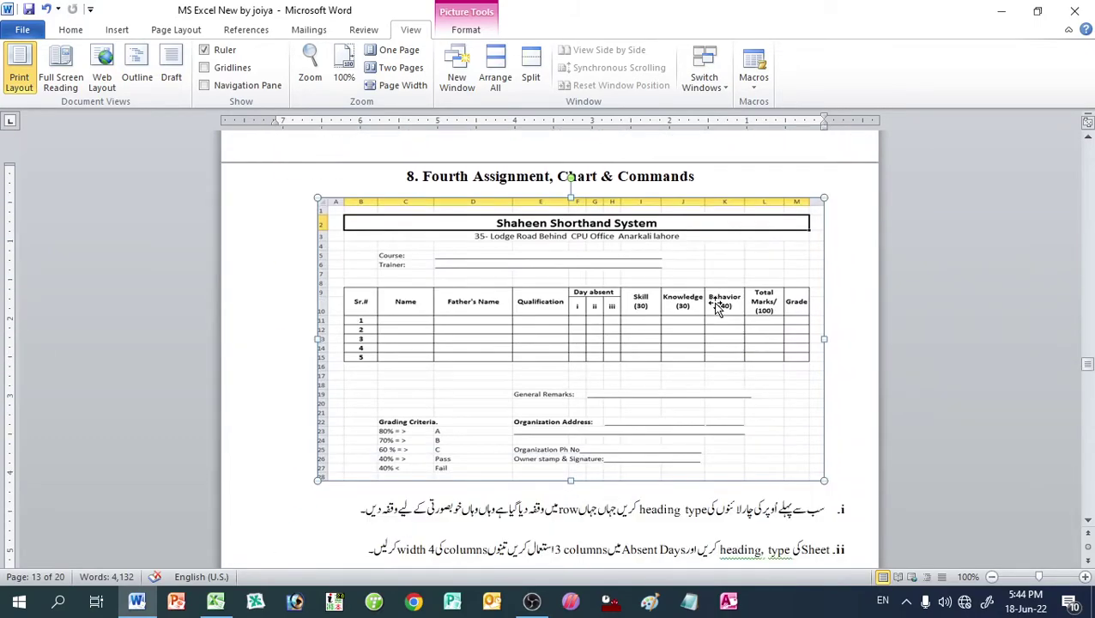
pyautogui.click(1003, 12)
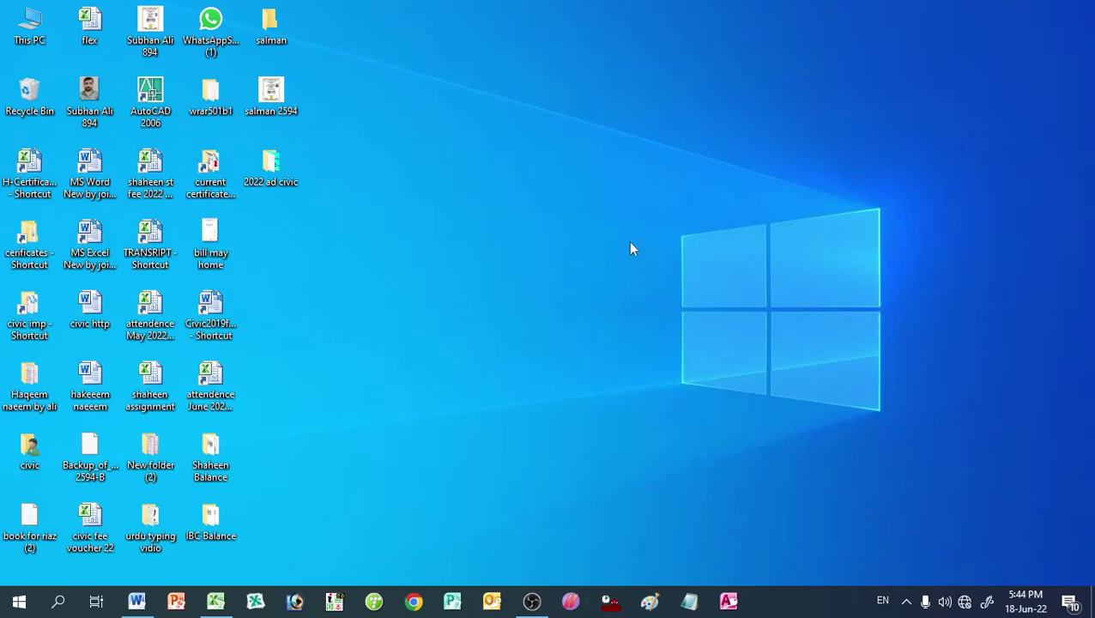
# Step: Bring the assignments workbook forward on the vti marks table
pyautogui.click(219, 603)
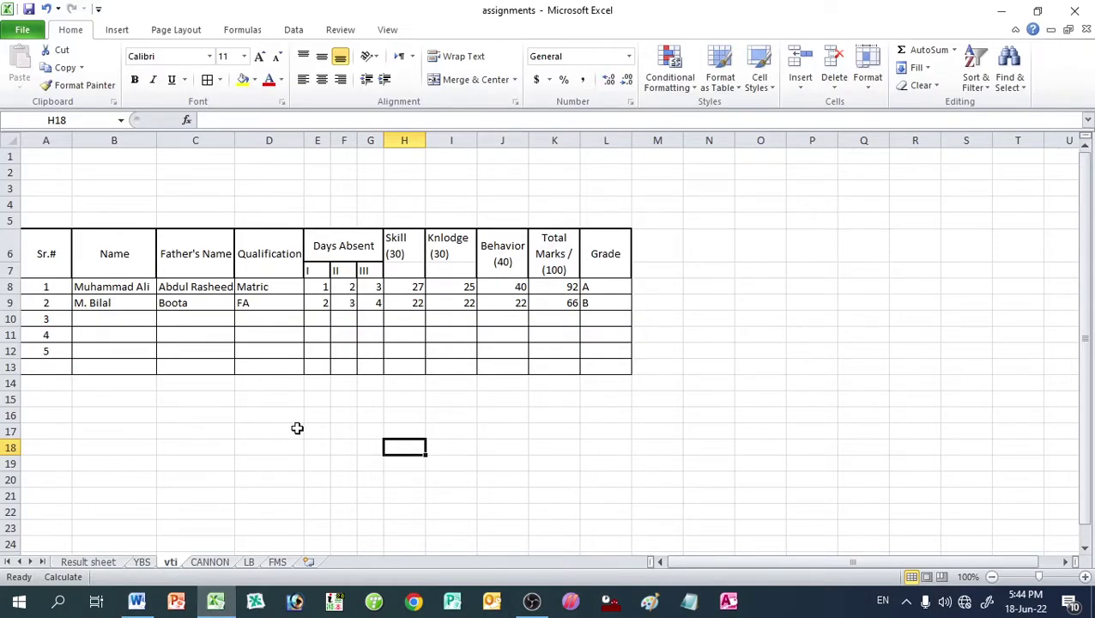
pyautogui.scroll(-3, 303, 285)
pyautogui.scroll(3, 302, 285)
# Step: Glance at the Word assignment document, then return to the workbook
pyautogui.moveTo(137, 601)
pyautogui.click(149, 575)
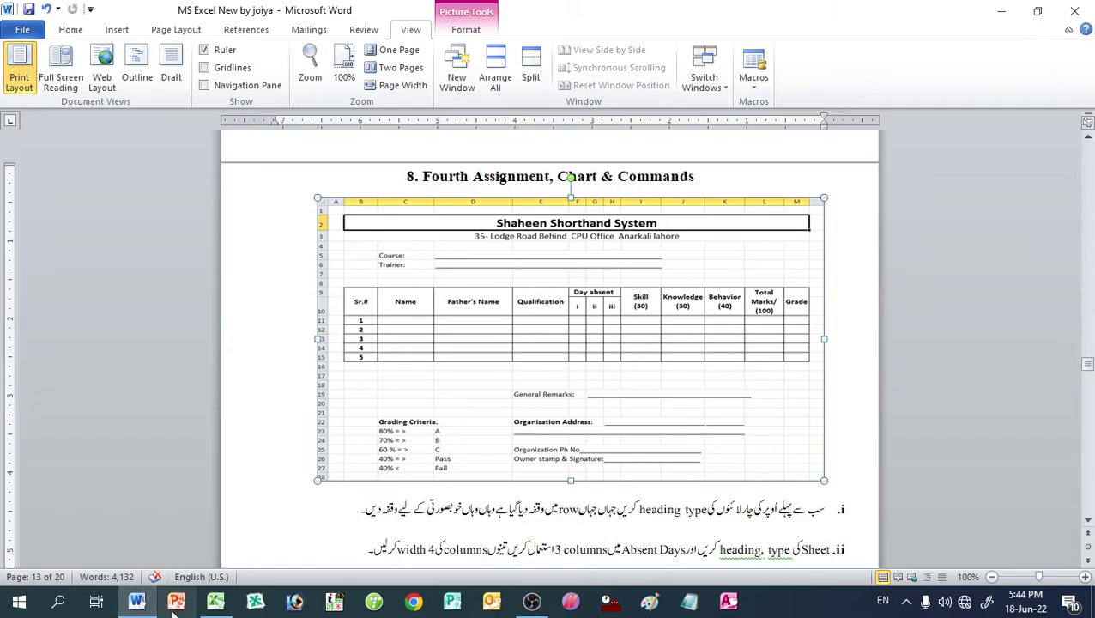
pyautogui.moveTo(206, 606)
pyautogui.click(233, 559)
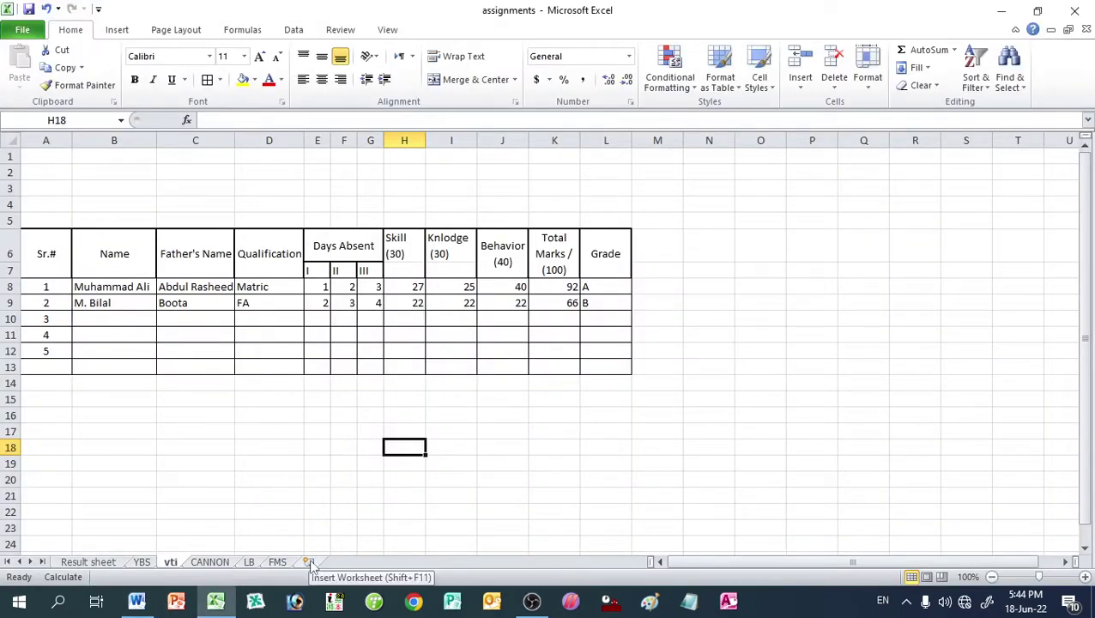
# Step: Add a new worksheet with 'Shaheen Shorthand System' in A1, checking the Word reference
pyautogui.click(311, 563)
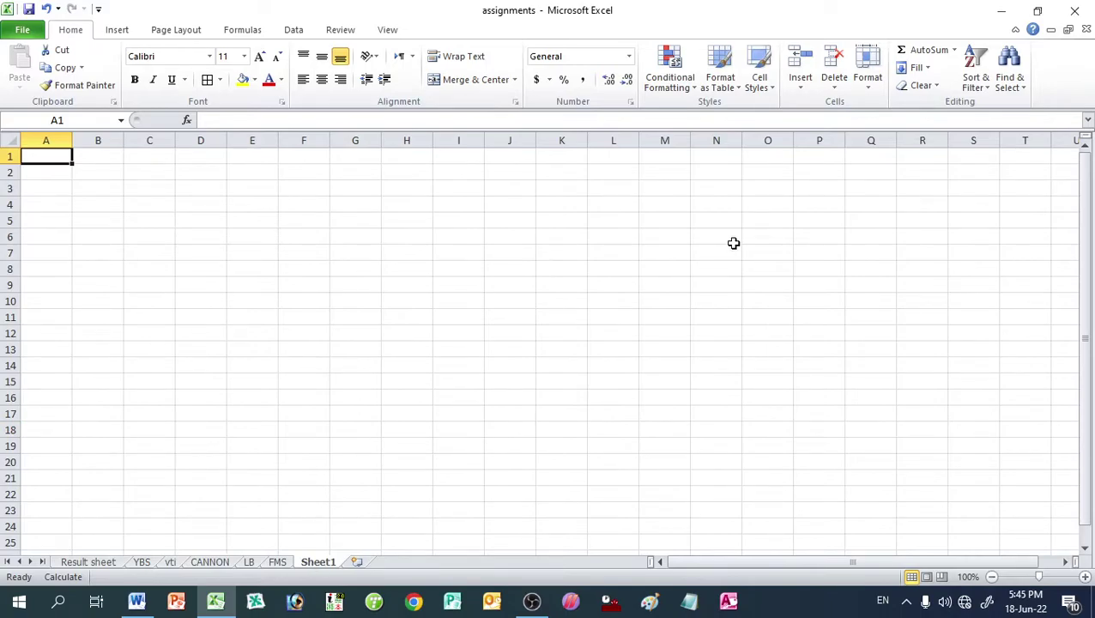
pyautogui.write('S')
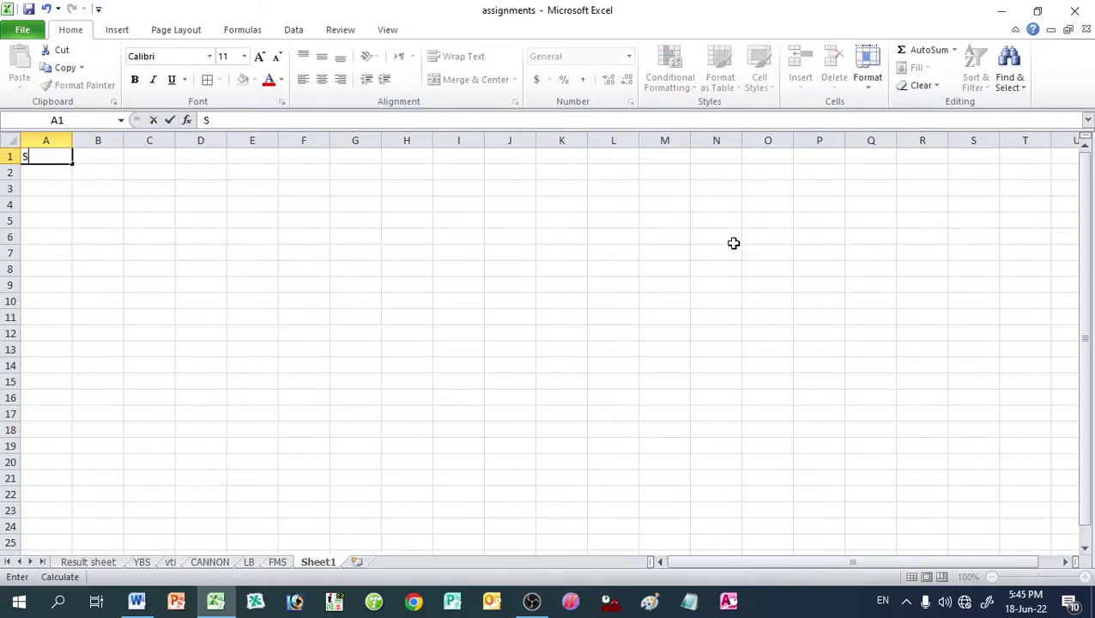
pyautogui.write('haheen ')
pyautogui.write('Short')
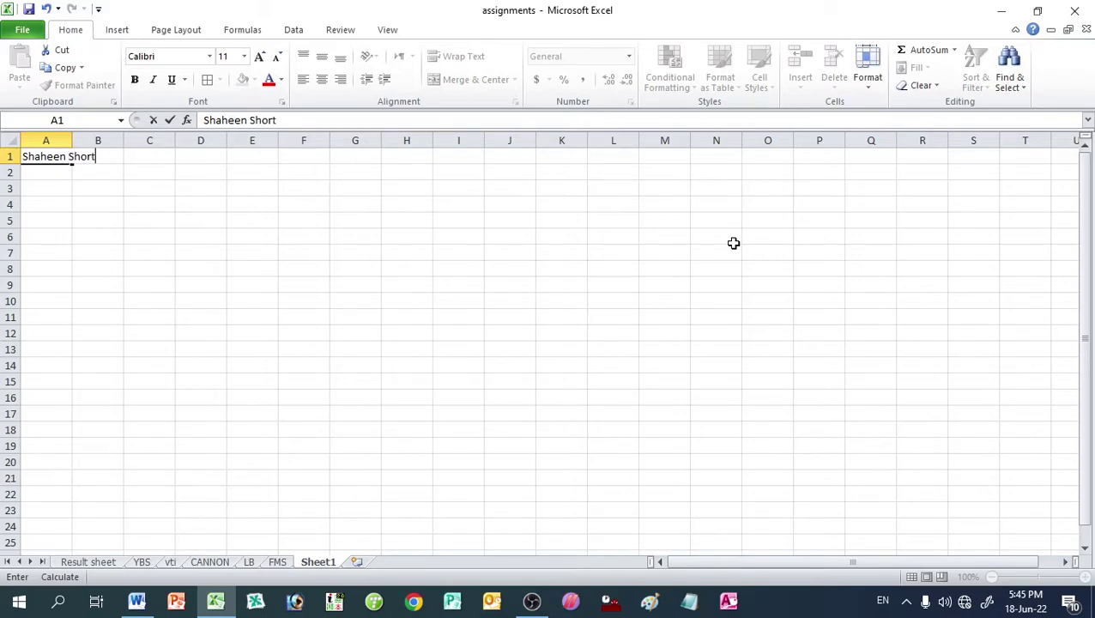
pyautogui.write('hand S')
pyautogui.write('yste')
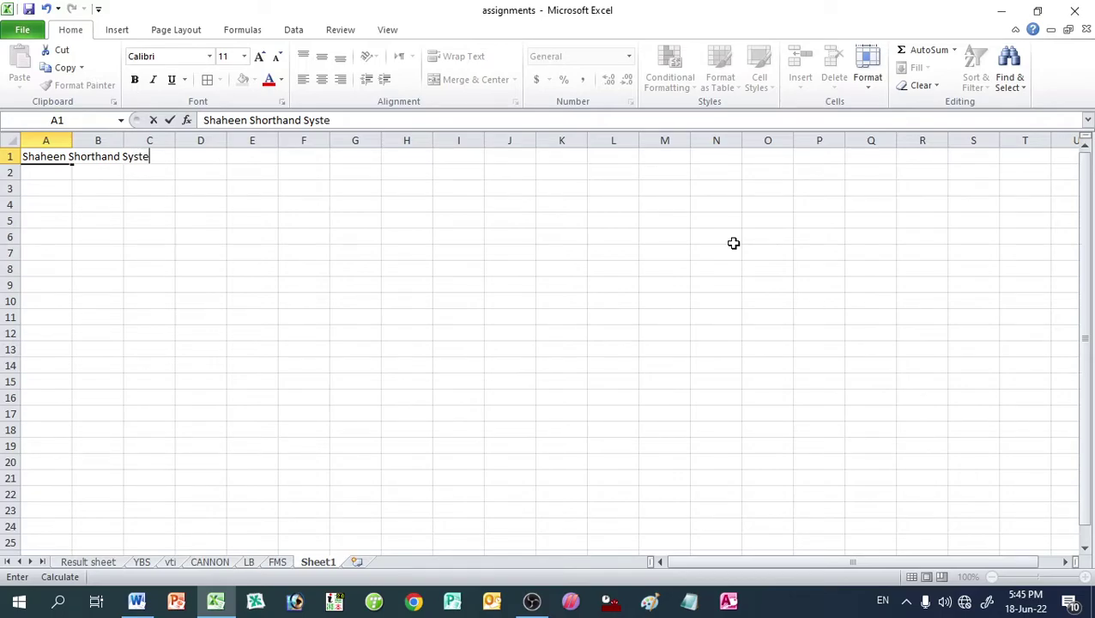
pyautogui.write('m')
pyautogui.press('Return')
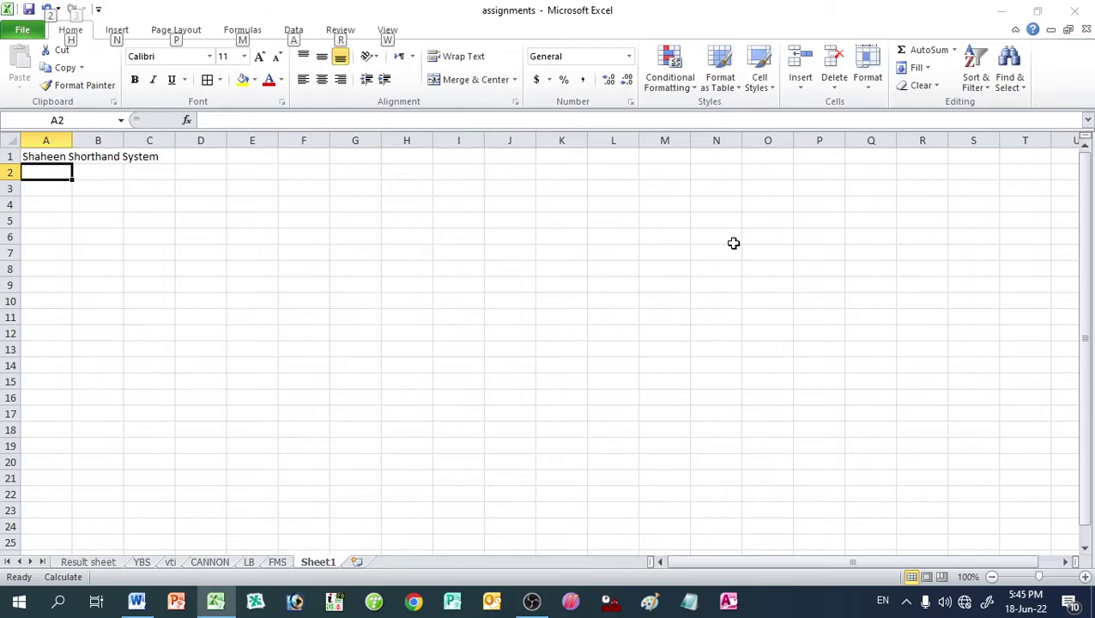
pyautogui.hotkey('alt', 'Tab')
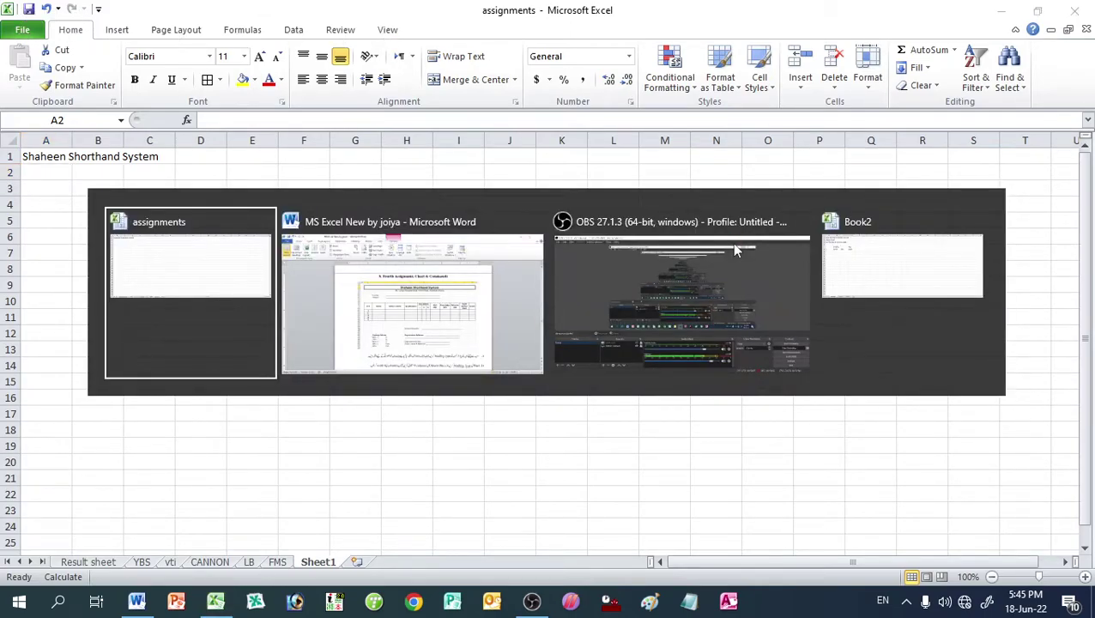
pyautogui.hotkey('alt', 'Tab')
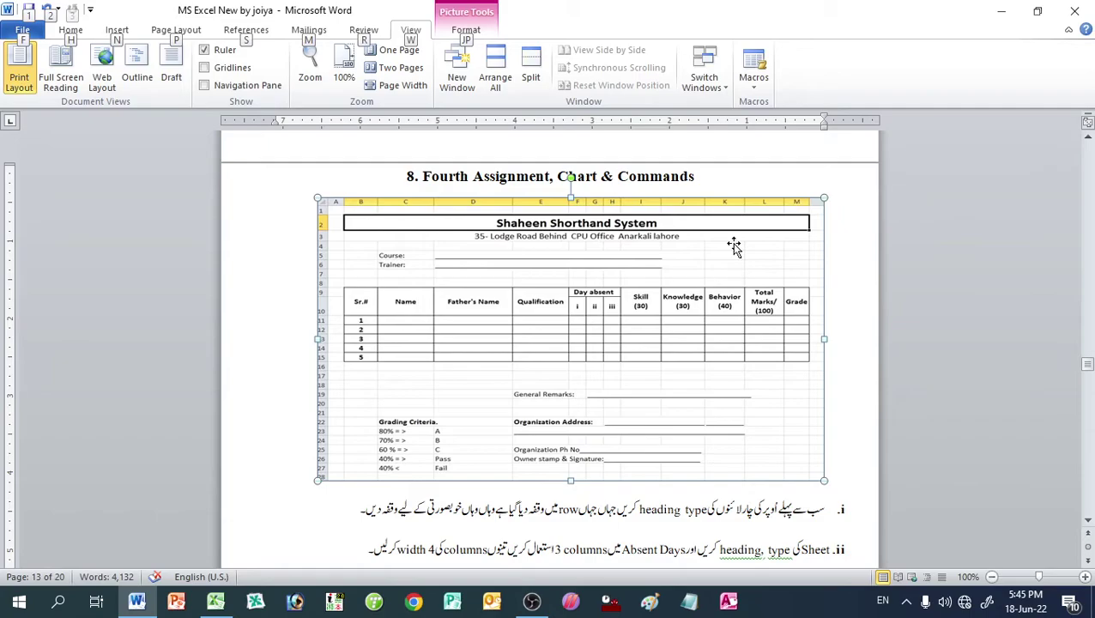
pyautogui.hotkey('alt', 'Tab')
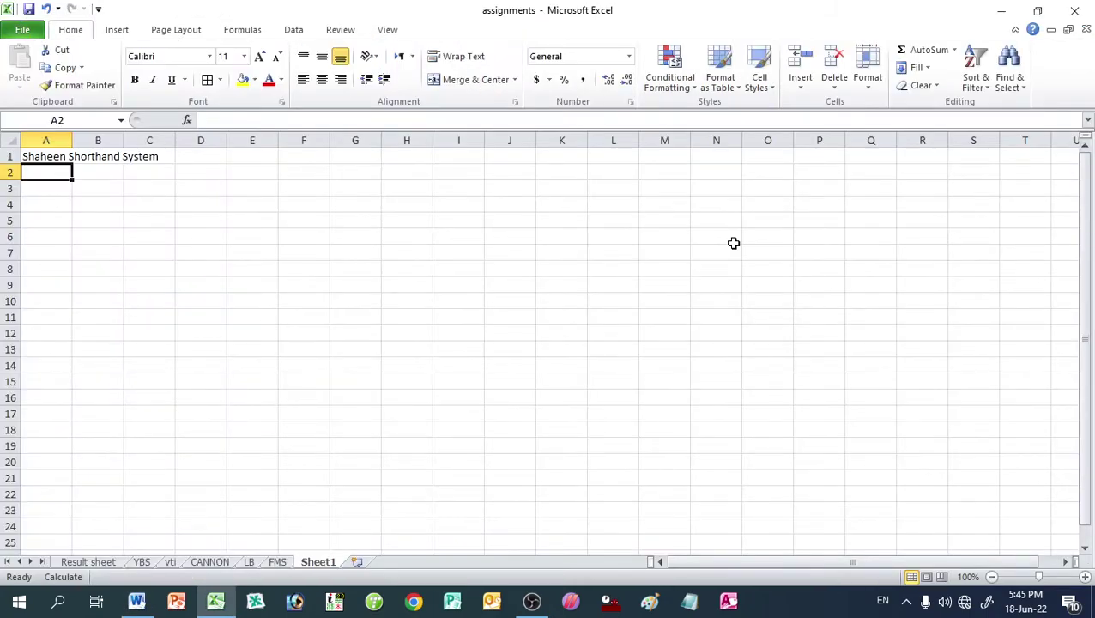
# Step: Enter 'A1- Ali Block' in A2, checking against the Word reference
pyautogui.write('A')
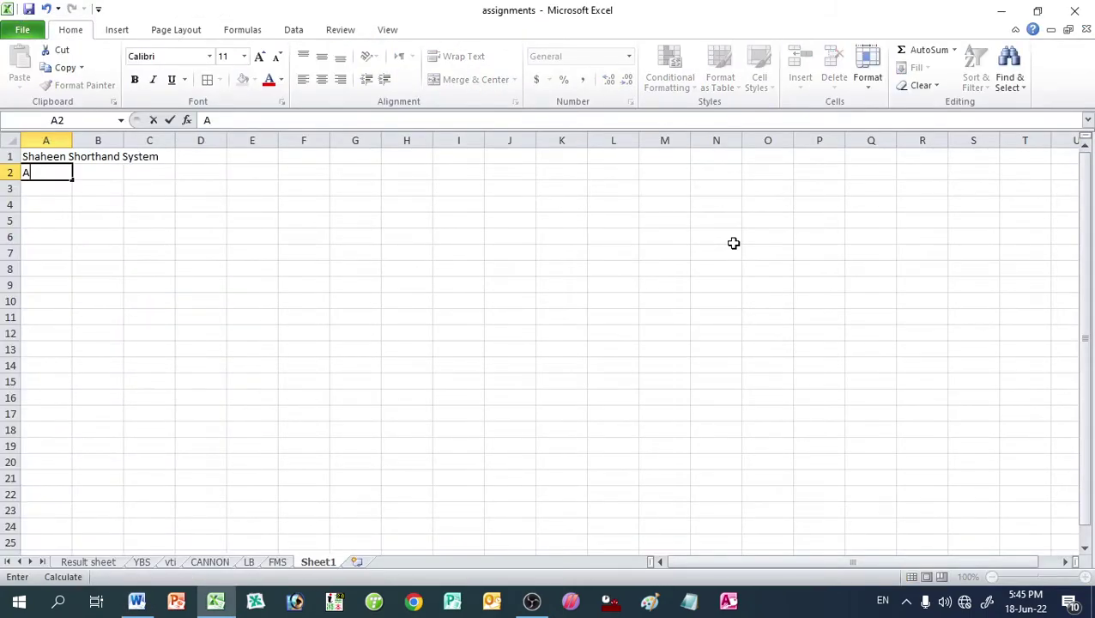
pyautogui.write('1- Al')
pyautogui.write('i Block')
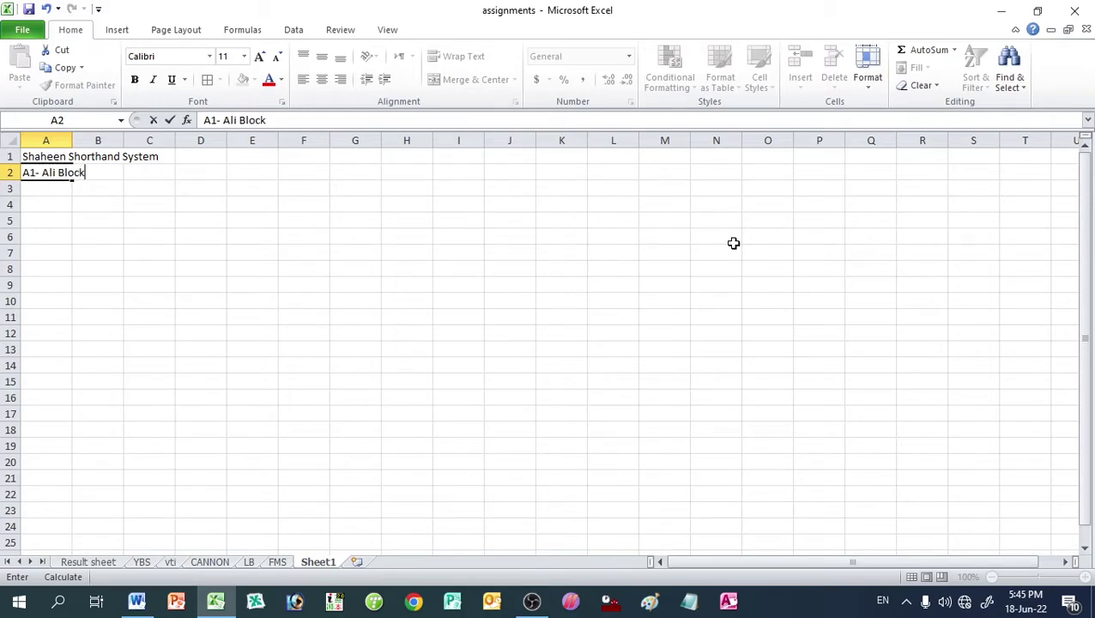
pyautogui.press('Return')
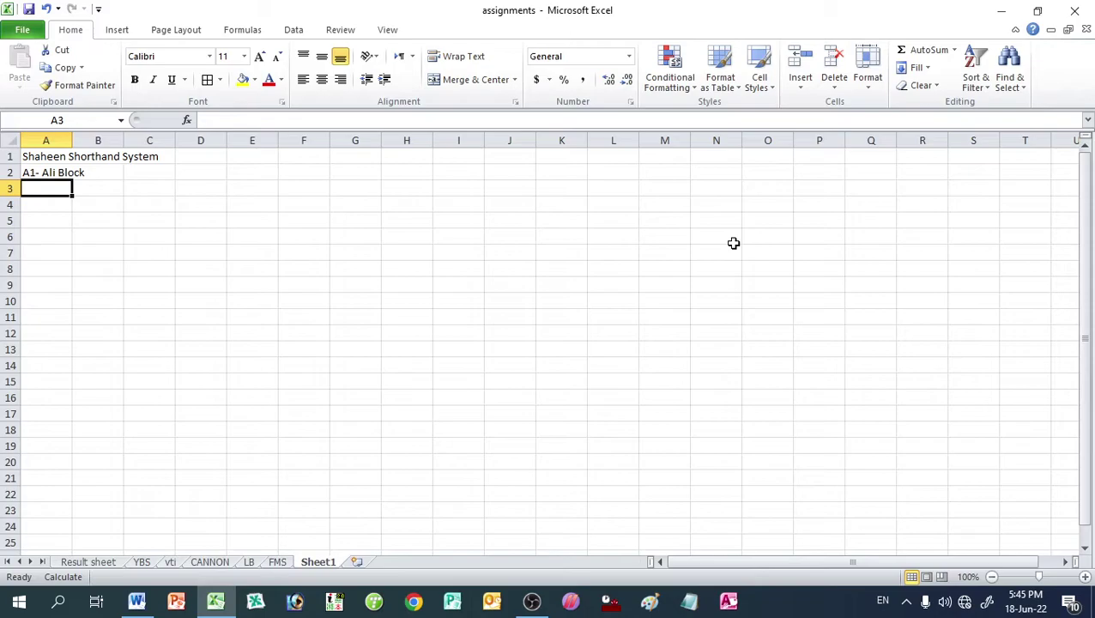
pyautogui.hotkey('alt', 'Tab')
pyautogui.press('Tab')
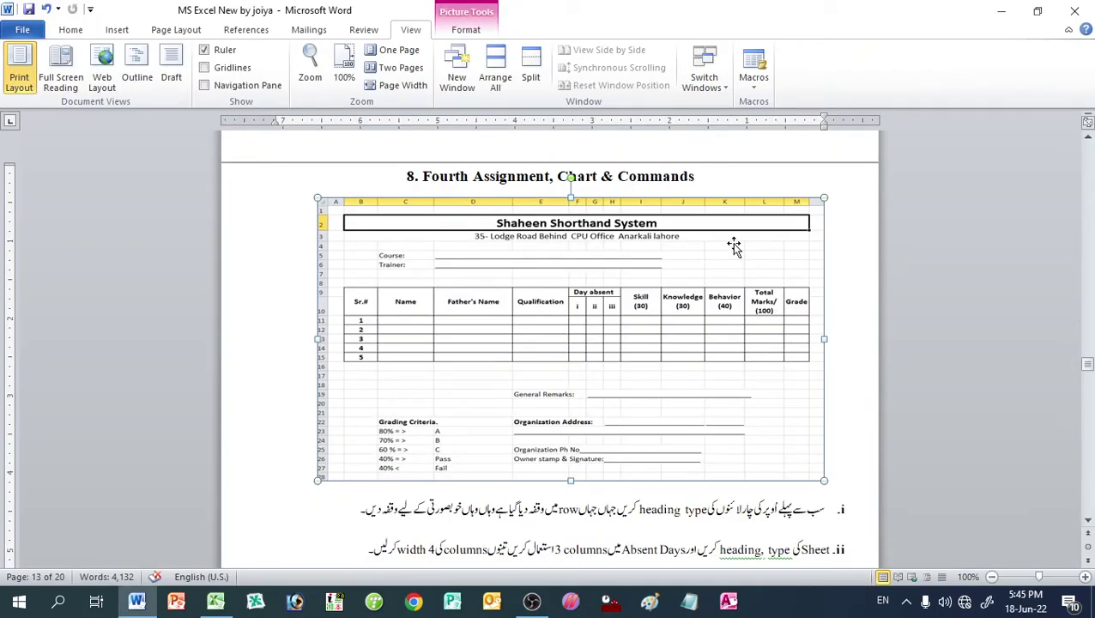
pyautogui.hotkey('alt', 'Tab')
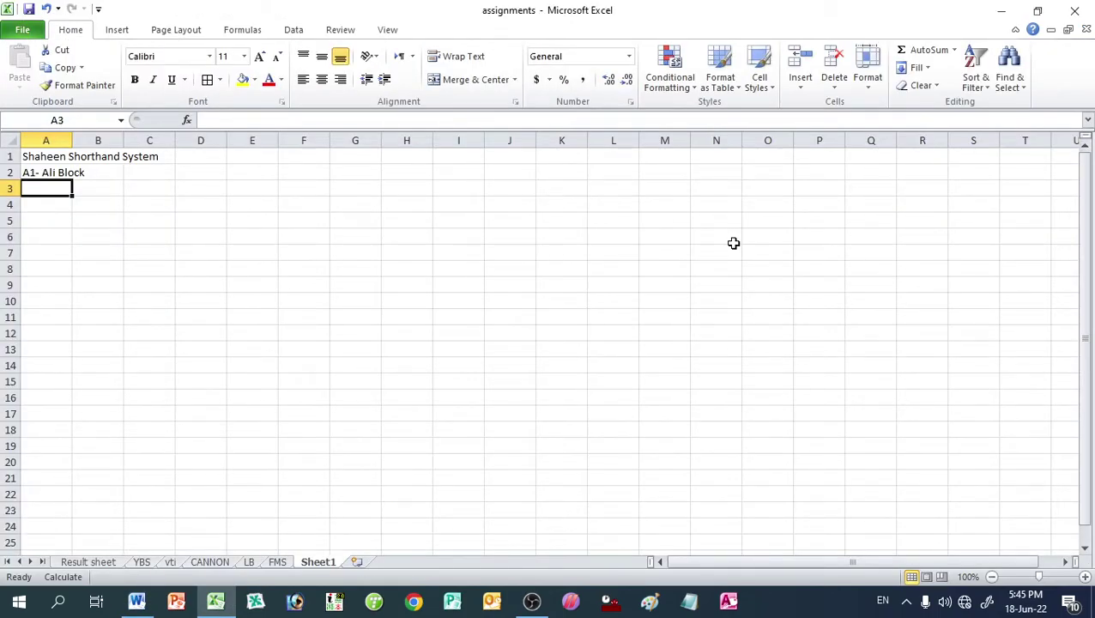
# Step: Add underscored 'Coursr' and 'Trainer' lines in A4 and A5
pyautogui.press('Return')
pyautogui.write('Cou')
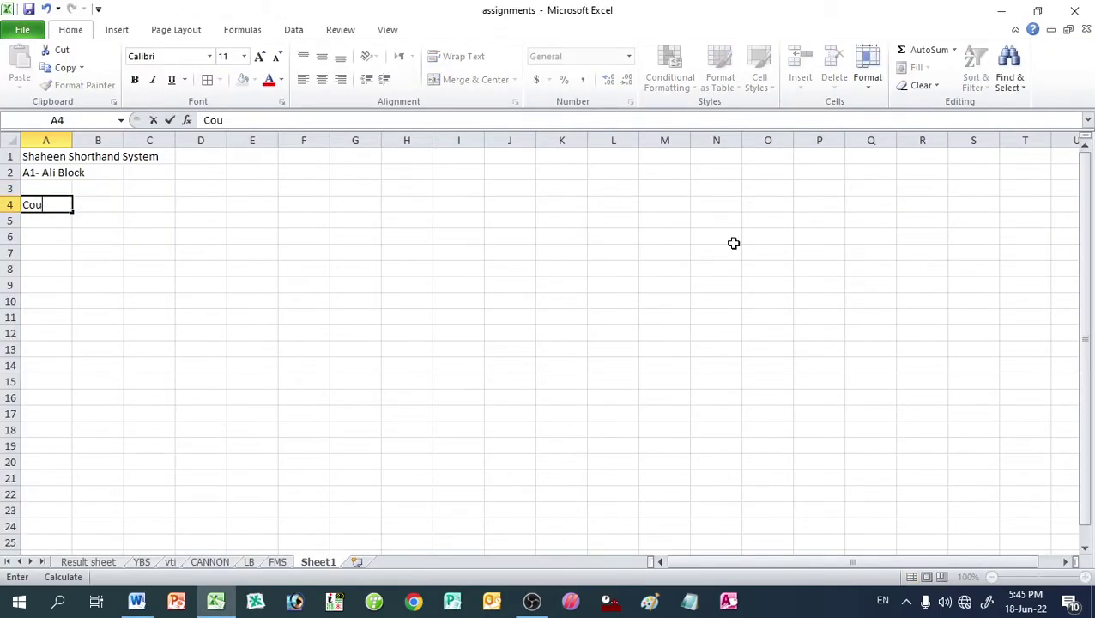
pyautogui.write('rsr ')
pyautogui.write('_')
pyautogui.write('________________________________________')
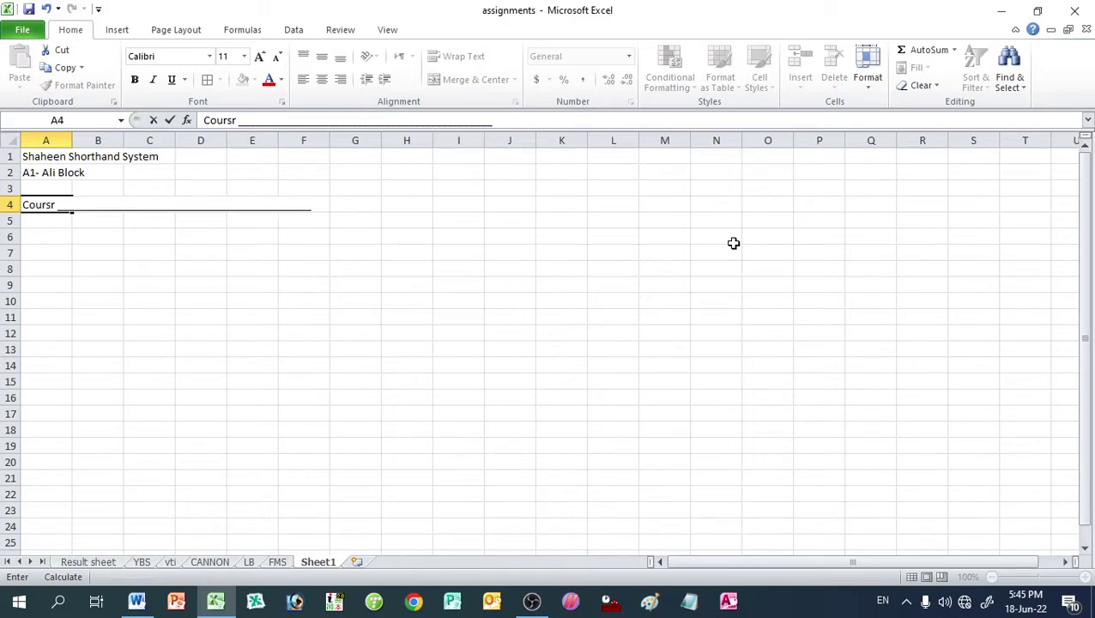
pyautogui.press('Return')
pyautogui.write('T')
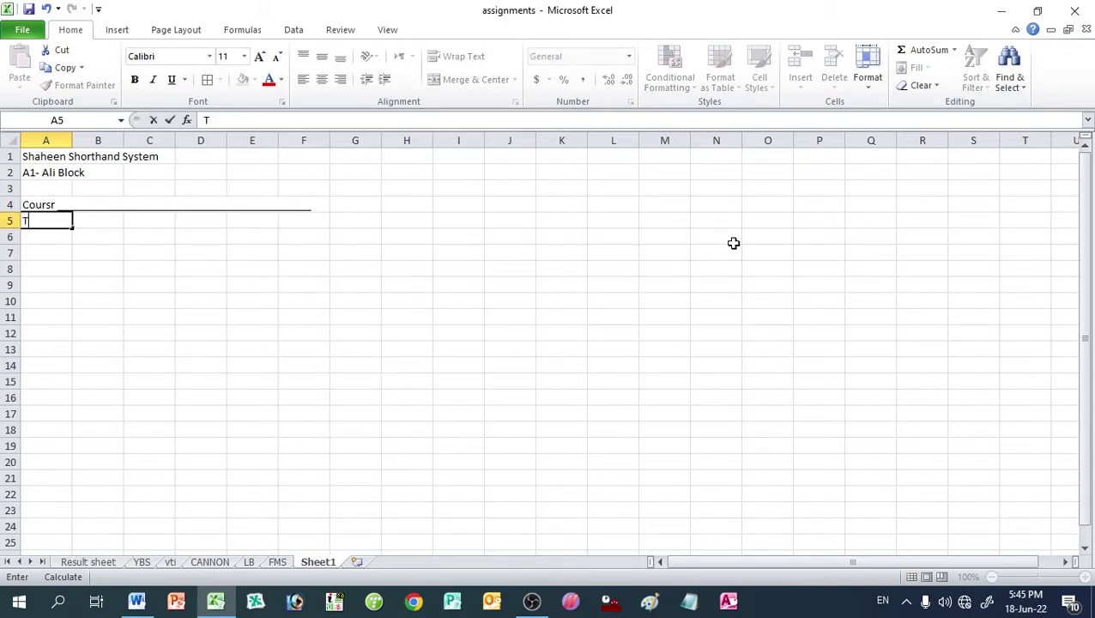
pyautogui.write('rain')
pyautogui.write('er _')
pyautogui.write('___________________________________________')
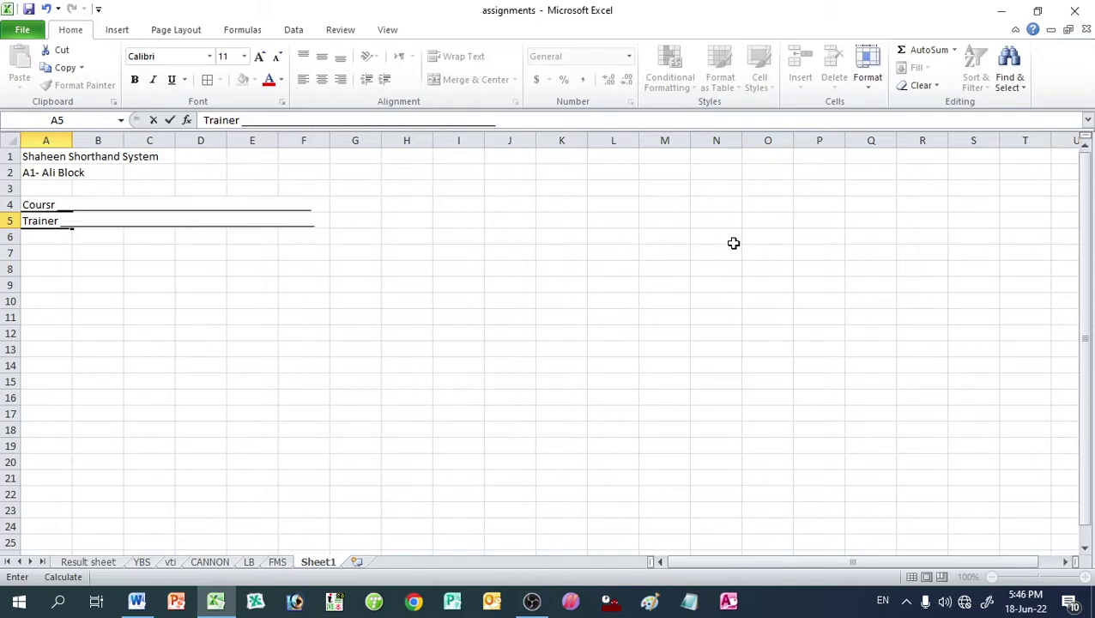
pyautogui.press('Return')
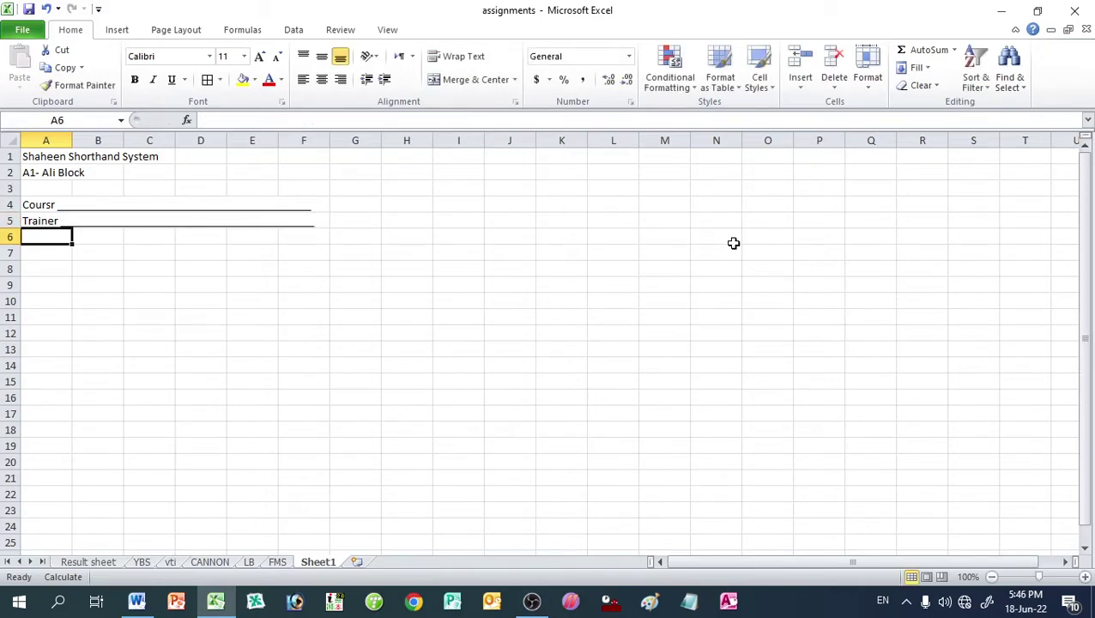
pyautogui.press('Return')
pyautogui.hotkey('alt', 'Tab')
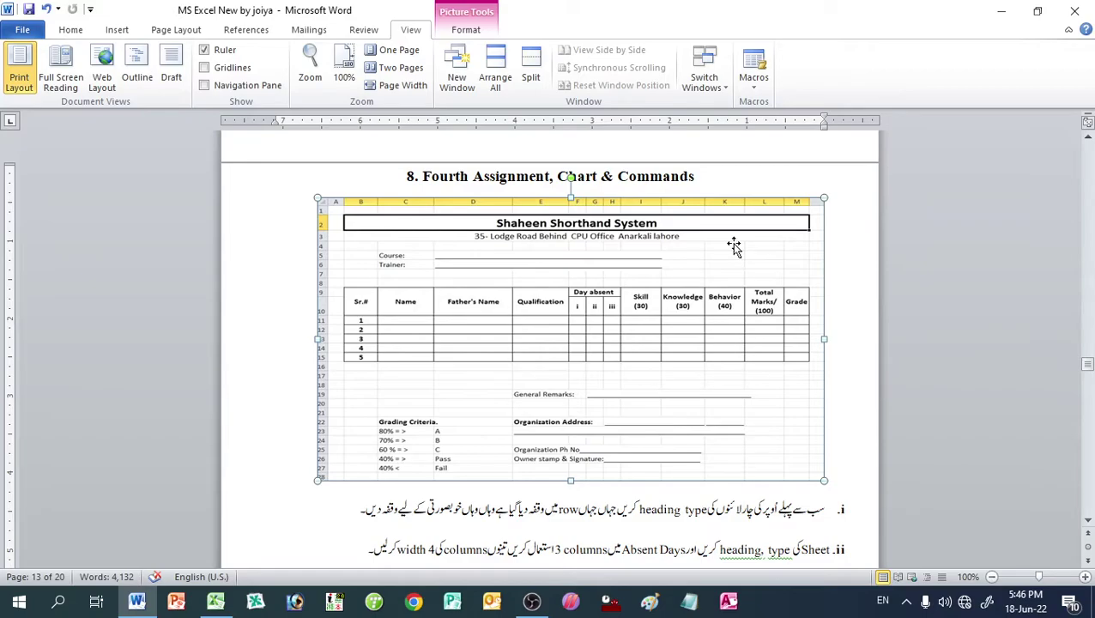
pyautogui.hotkey('alt', 'Tab')
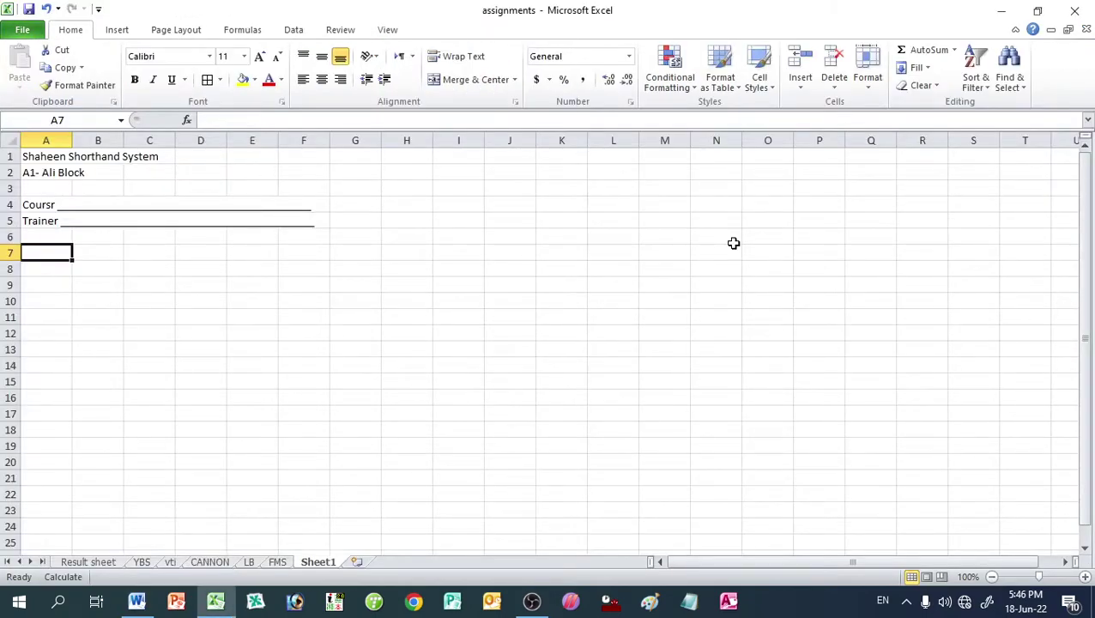
# Step: Type the headings s.no, Name and Father Name across A7:C7
pyautogui.write('s')
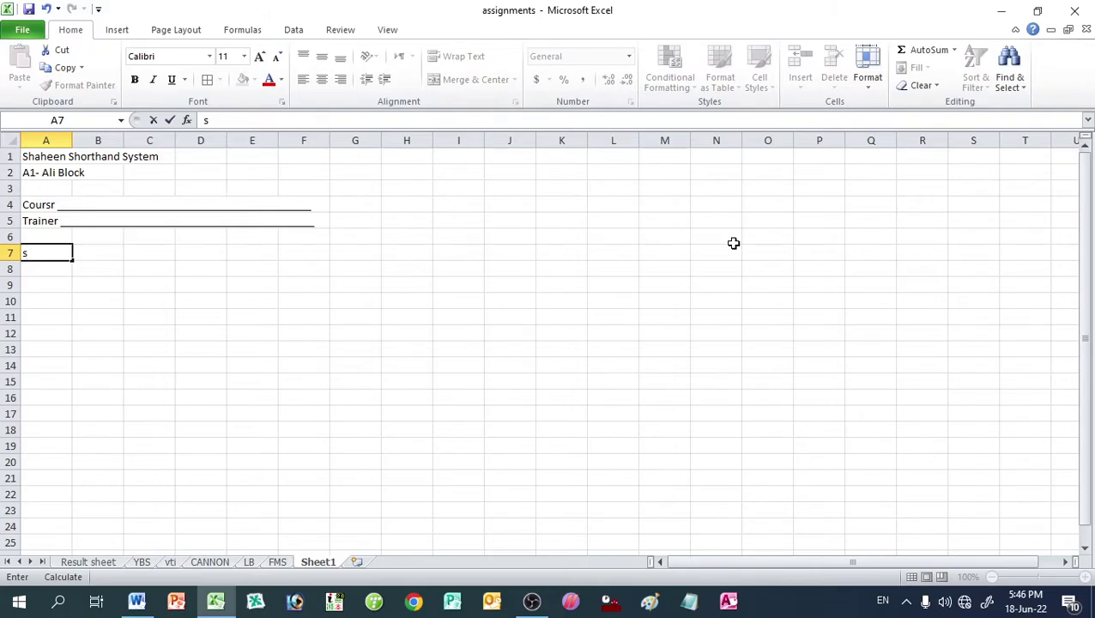
pyautogui.write('.n')
pyautogui.write('o')
pyautogui.press('Tab')
pyautogui.write('N')
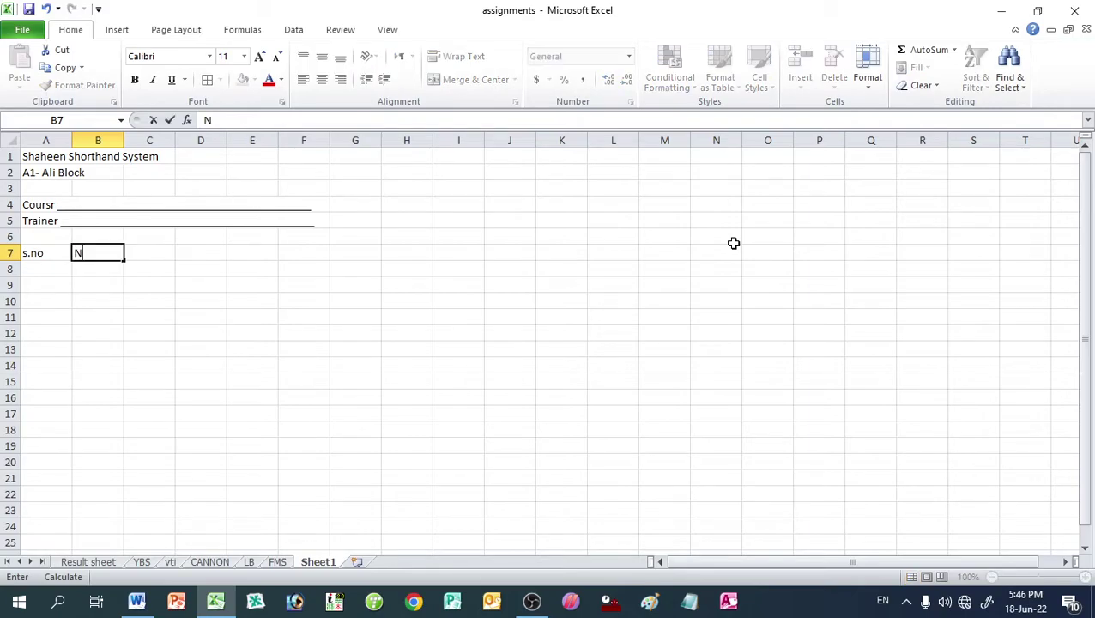
pyautogui.write('ame')
pyautogui.press('Tab')
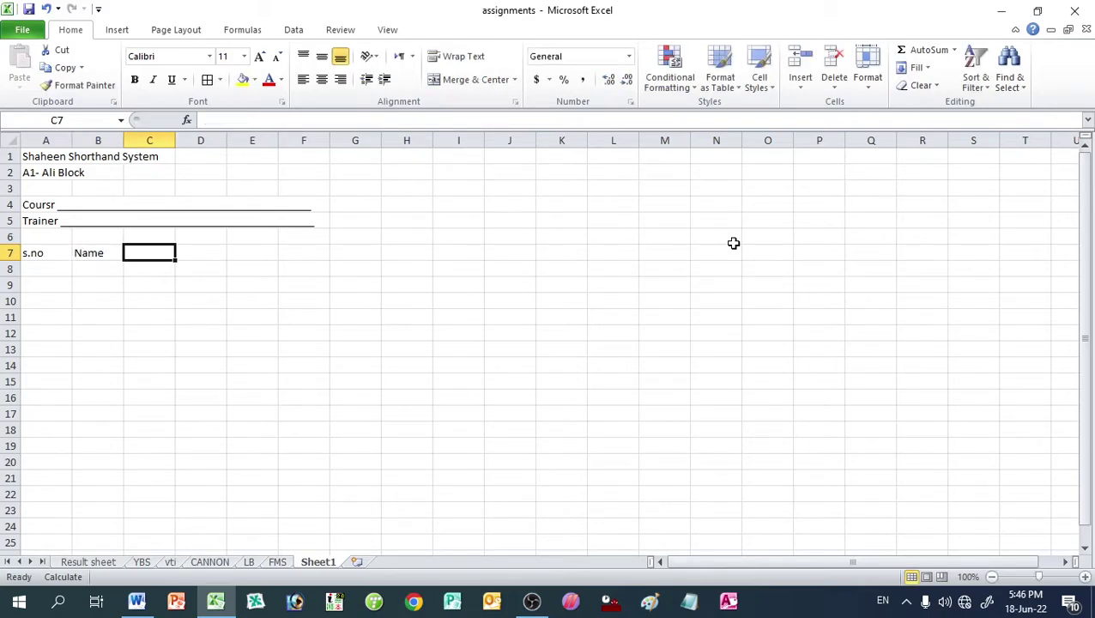
pyautogui.write('Fathe')
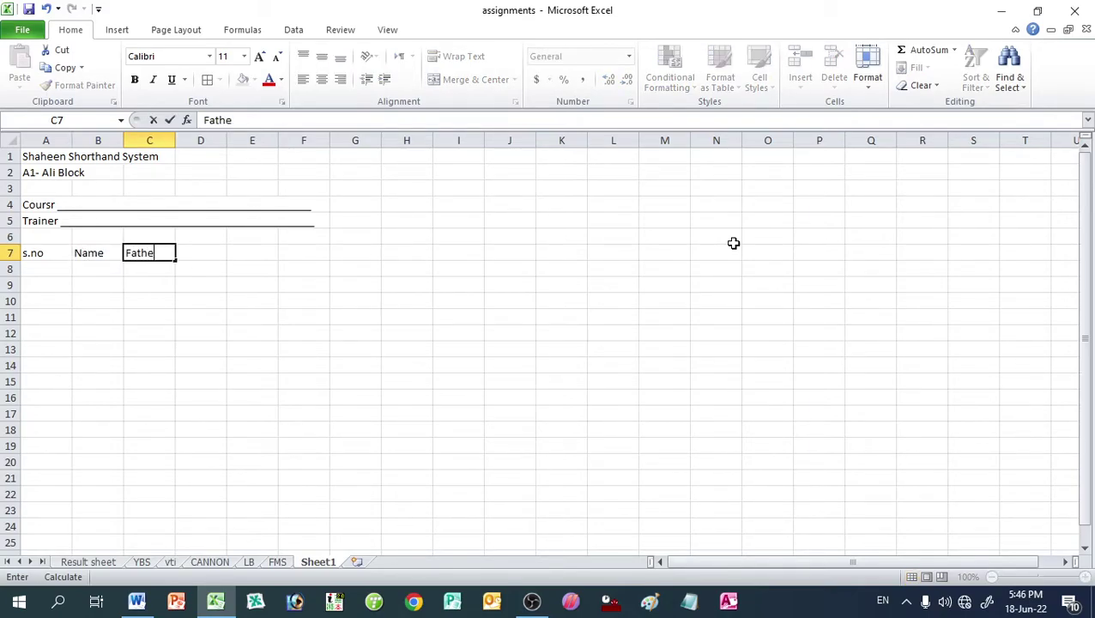
pyautogui.write('r N')
pyautogui.write('ame')
pyautogui.press('Tab')
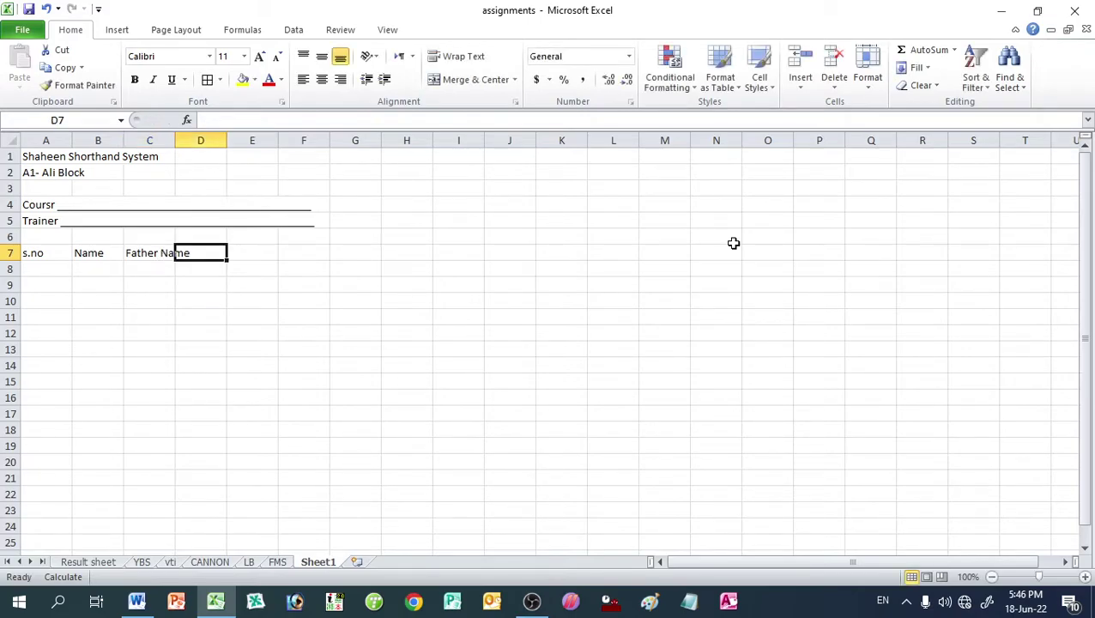
# Step: Autofit column C to show Father Name, then compare with the Word reference
pyautogui.click(144, 247)
pyautogui.doubleClick(175, 141)
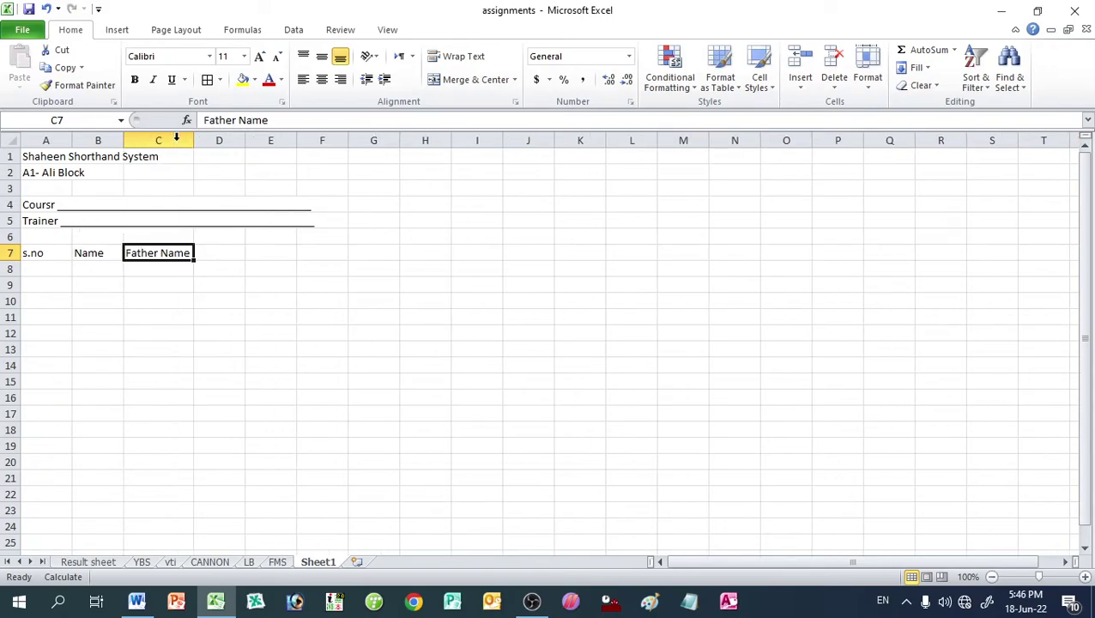
pyautogui.click(210, 255)
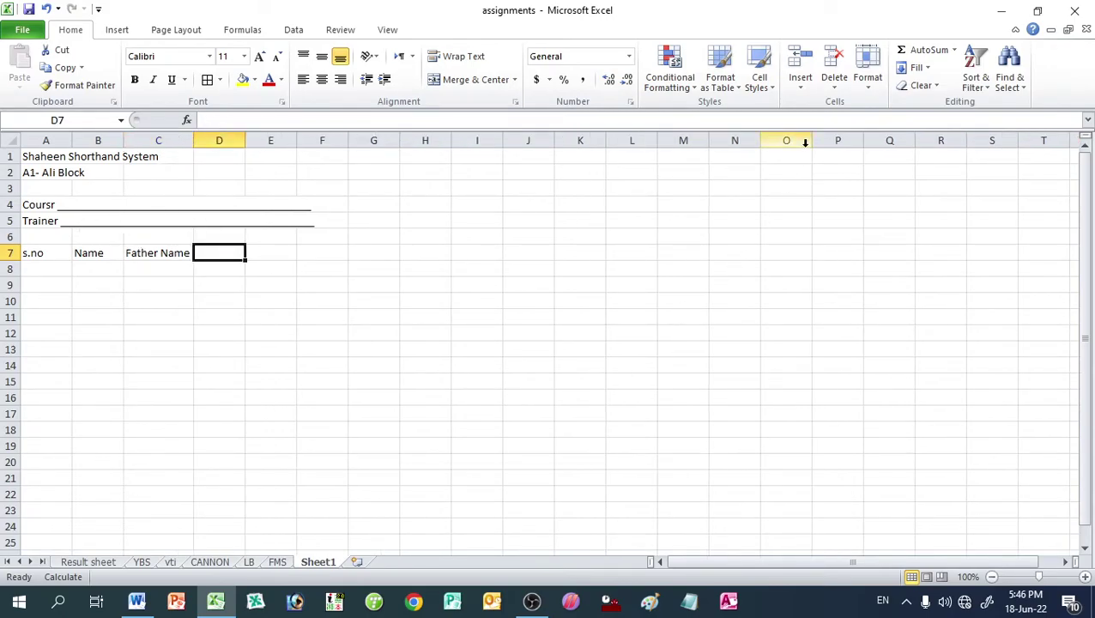
pyautogui.hotkey('alt', 'Tab')
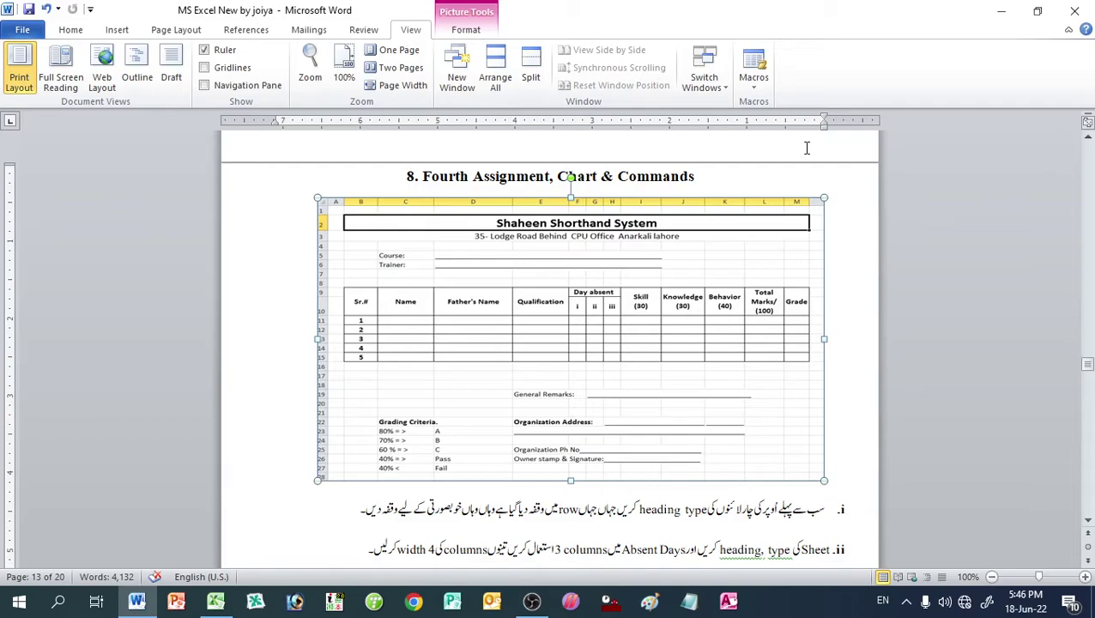
pyautogui.hotkey('alt', 'Tab')
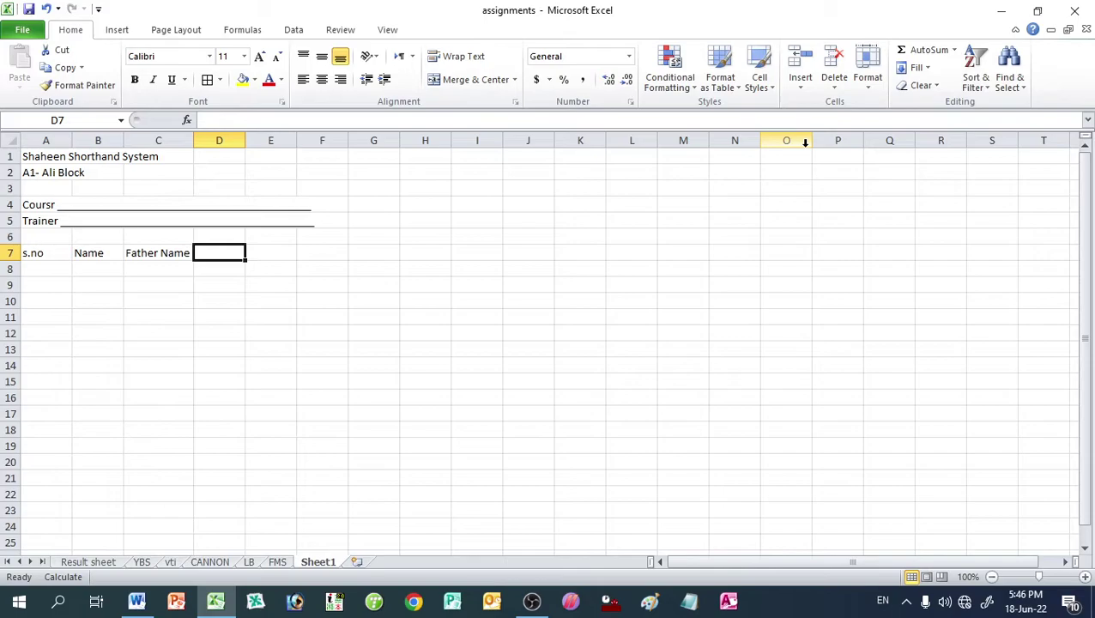
# Step: Add the headings I, II and III in D7:F7
pyautogui.write('I')
pyautogui.press('Tab')
pyautogui.write('II')
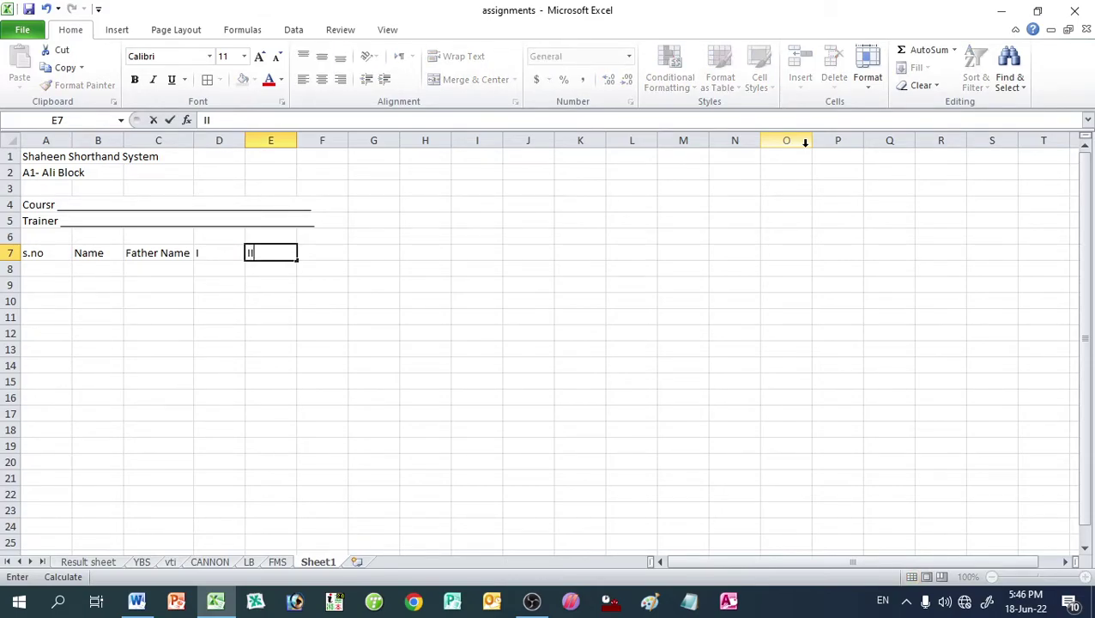
pyautogui.press('Tab')
pyautogui.press('Left')
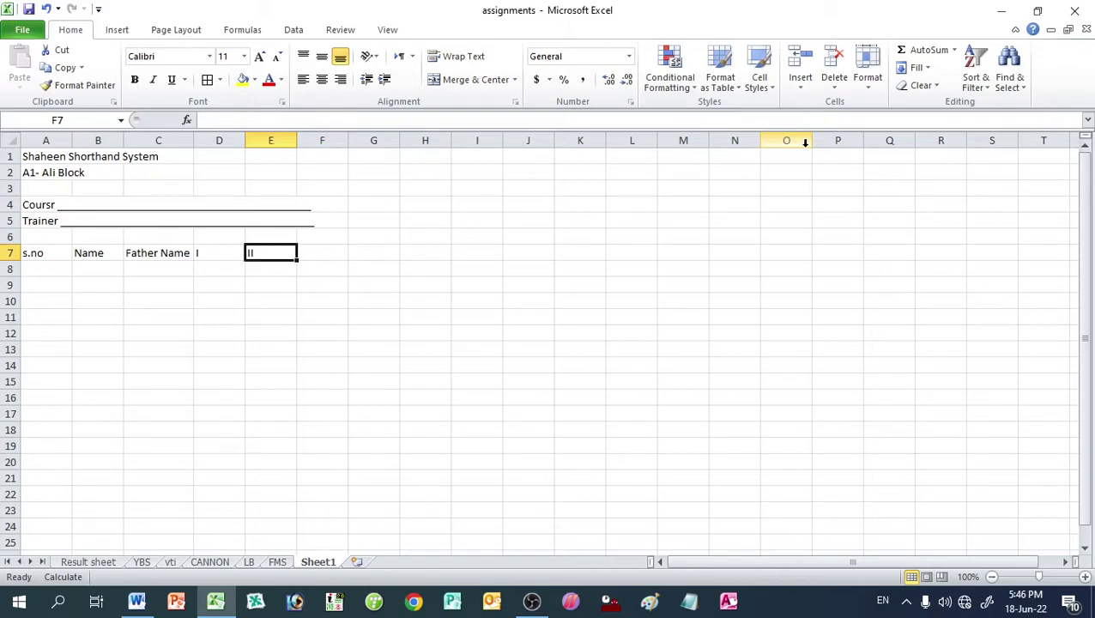
pyautogui.press('Left')
pyautogui.press('Right')
pyautogui.press('Right')
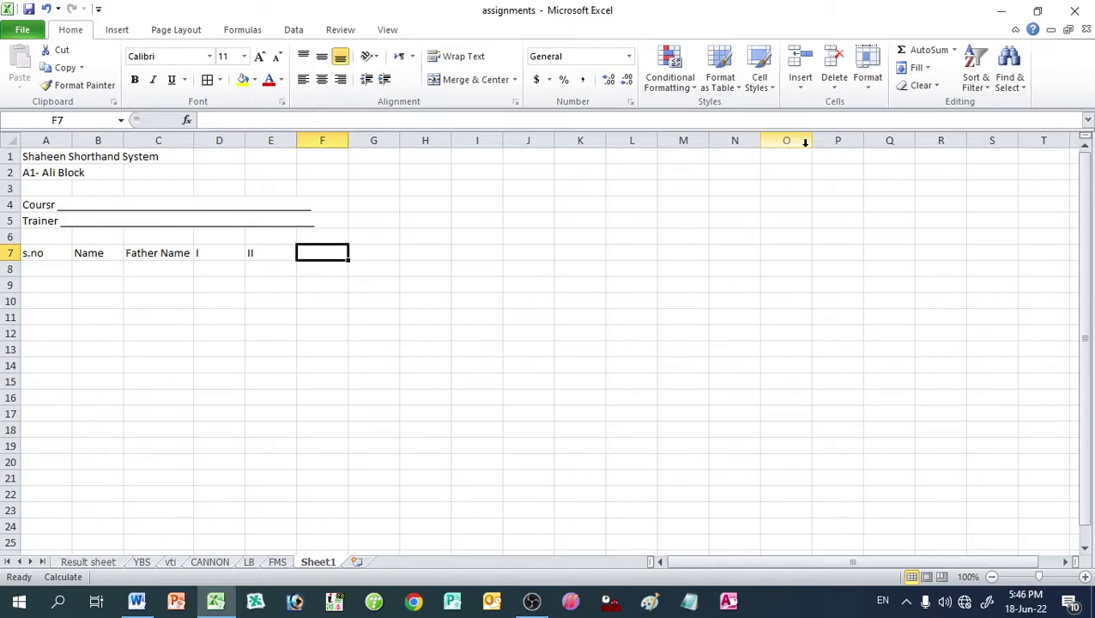
pyautogui.write('III')
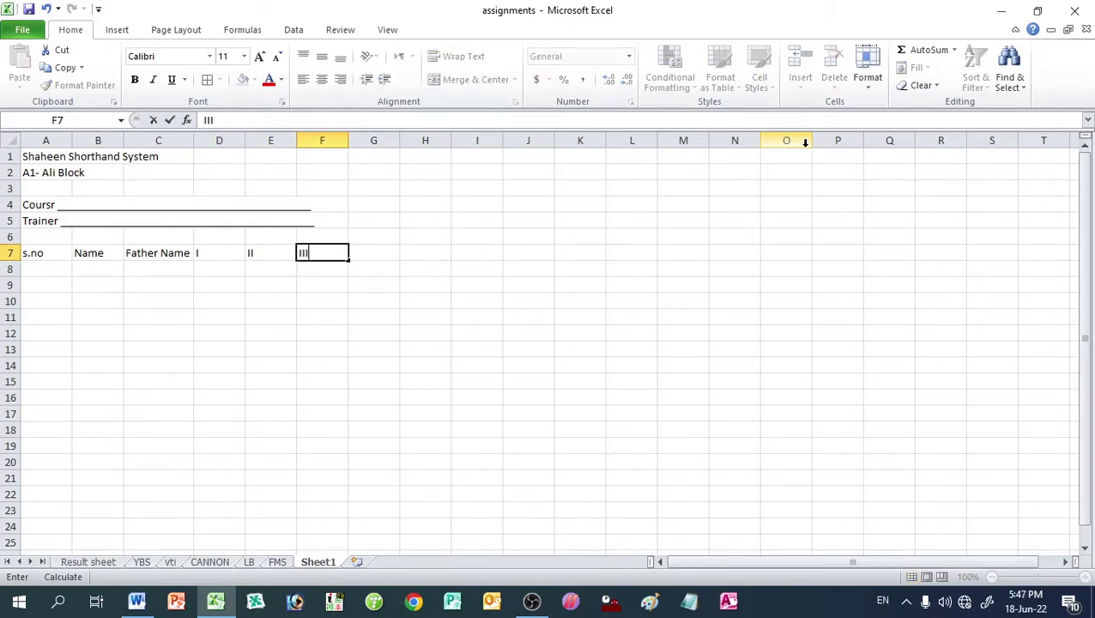
pyautogui.press('Right')
pyautogui.press('Left')
pyautogui.press('Left')
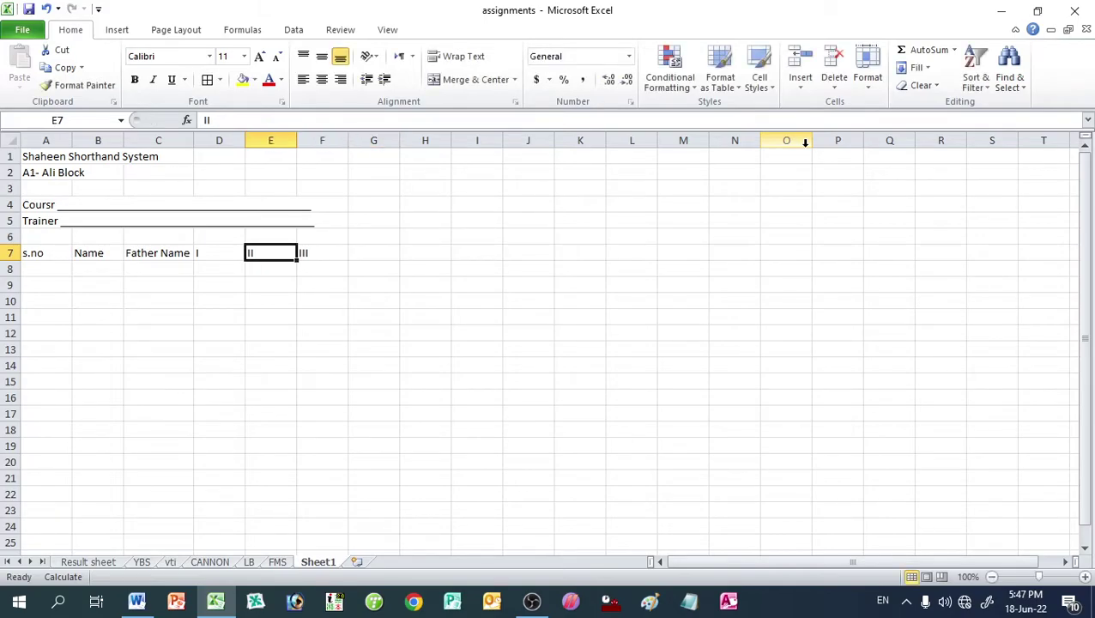
pyautogui.press('Left')
pyautogui.press('Left')
pyautogui.press('Left')
pyautogui.press('Left')
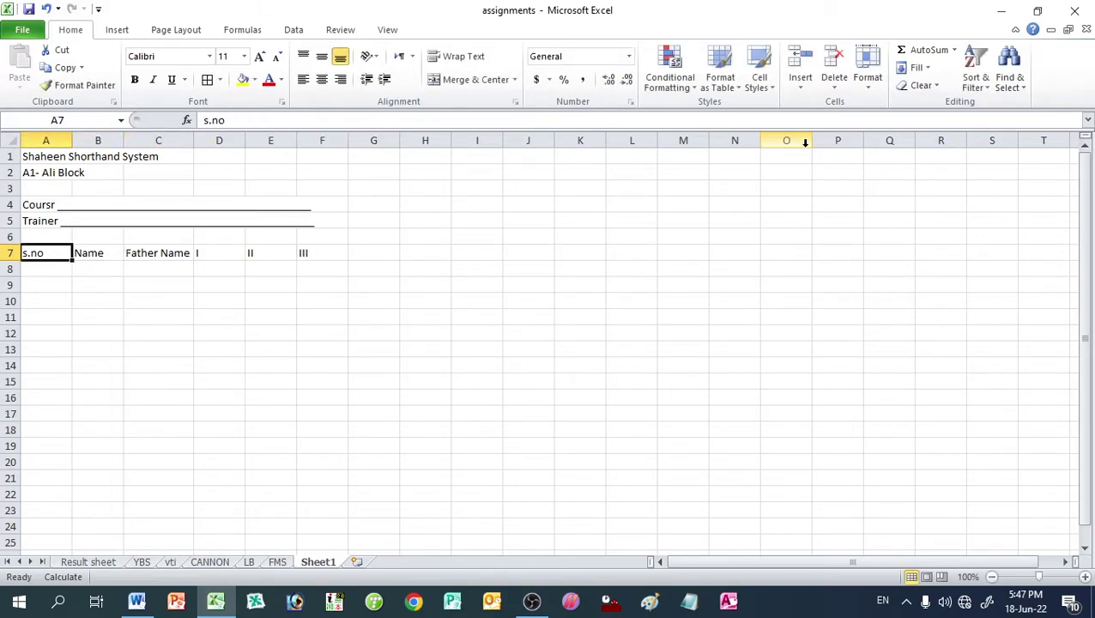
pyautogui.press('Right')
pyautogui.press('Right')
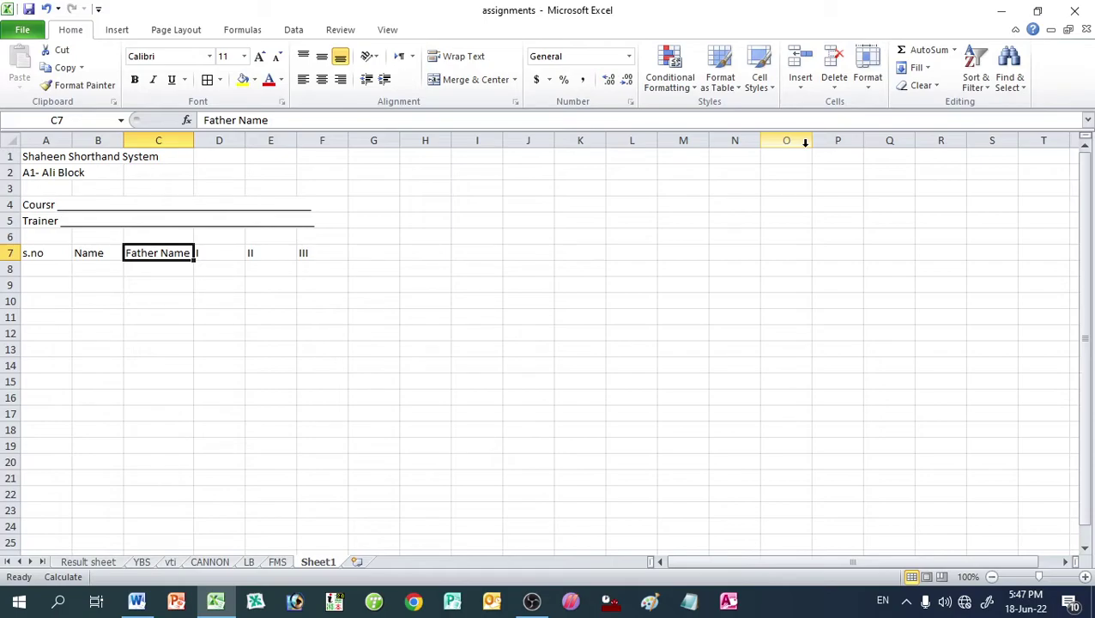
# Step: Insert an entire blank row above the headings row
pyautogui.hotkey('shift', 'F10')
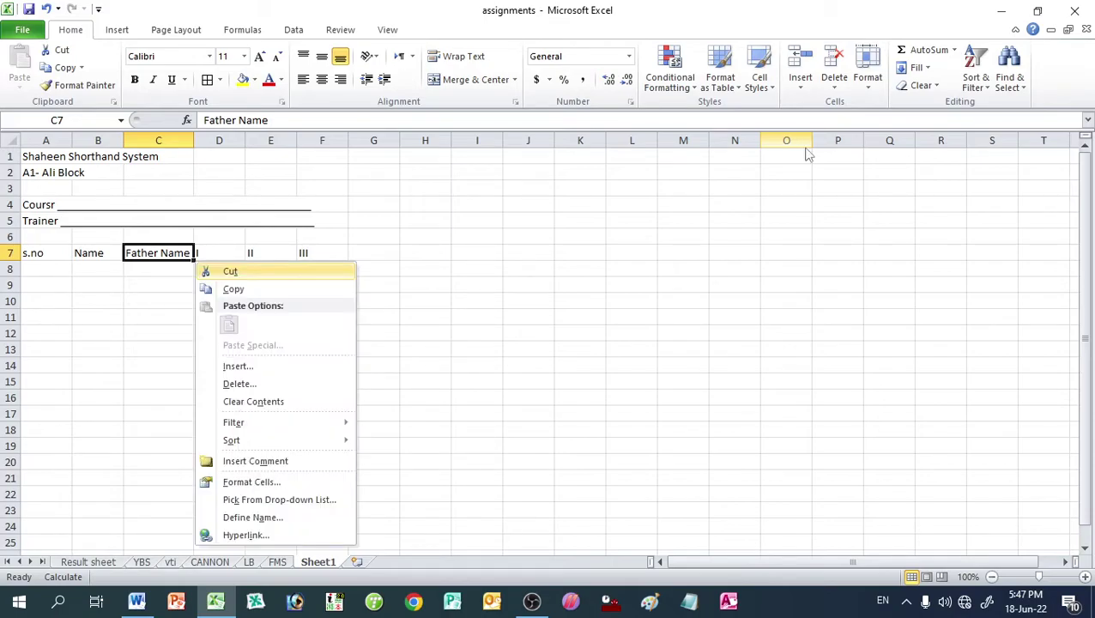
pyautogui.press('Down')
pyautogui.press('Down')
pyautogui.press('Down')
pyautogui.press('Down')
pyautogui.press('Up')
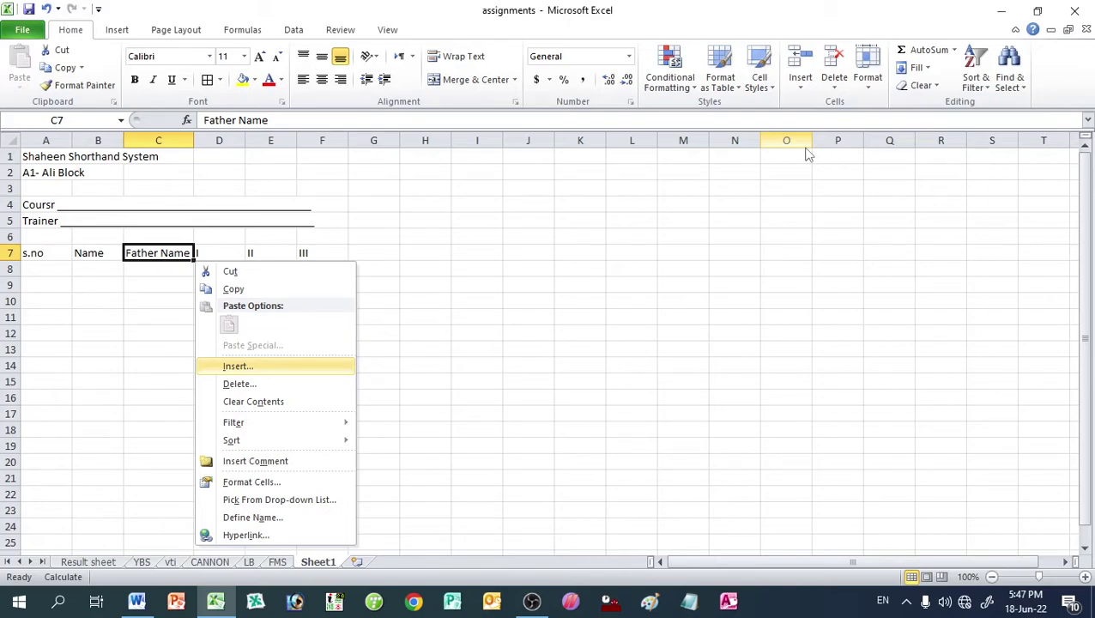
pyautogui.press('Down')
pyautogui.press('Up')
pyautogui.press('Down')
pyautogui.press('Up')
pyautogui.press('Return')
pyautogui.press('Down')
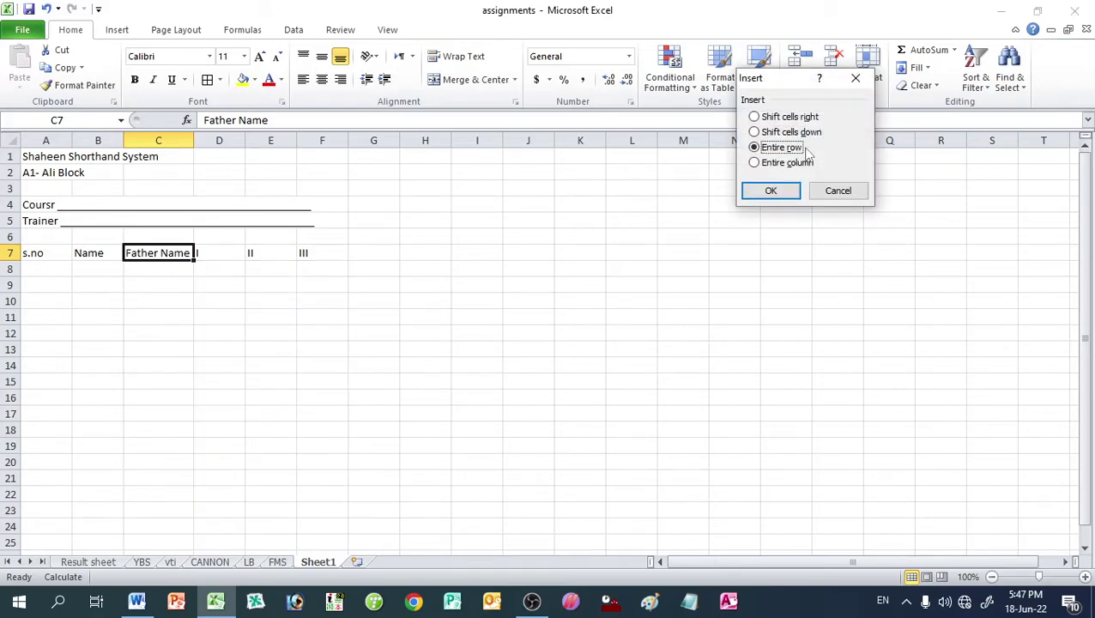
pyautogui.press('Return')
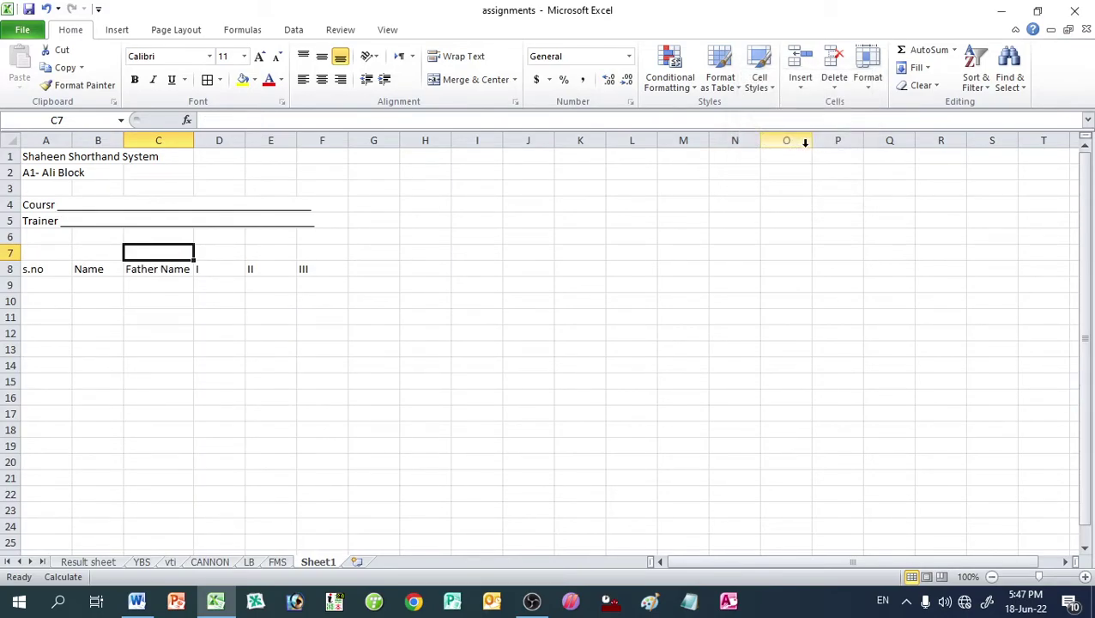
pyautogui.press('Right')
# Step: Type 'Day Absent' in D7 above the I, II, III headings
pyautogui.write('Da')
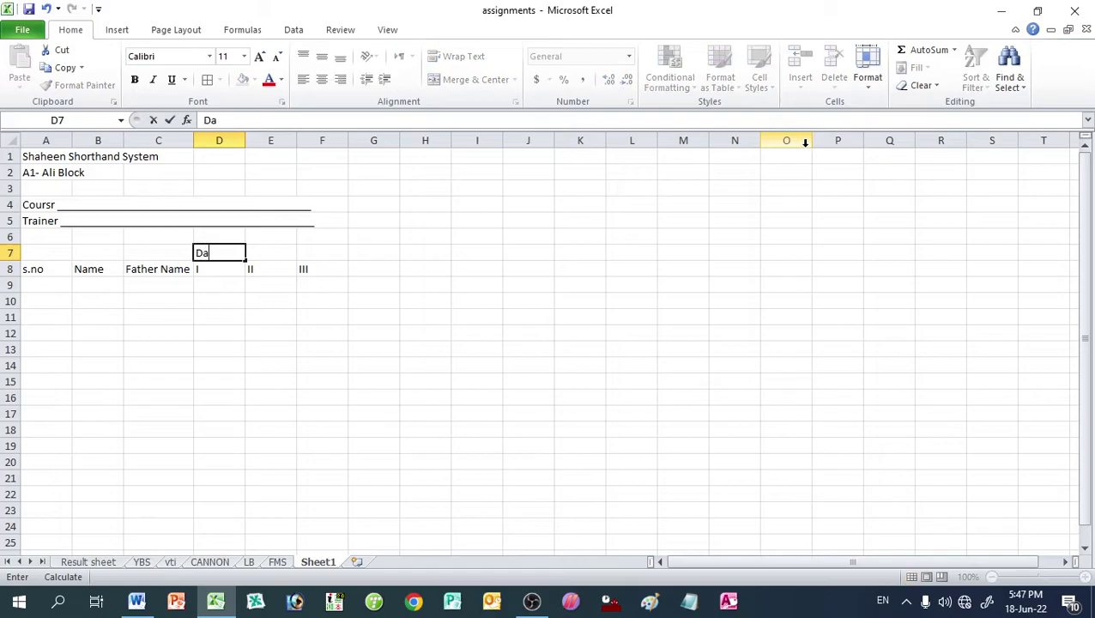
pyautogui.write('y Ab')
pyautogui.hotkey('alt', 'Tab')
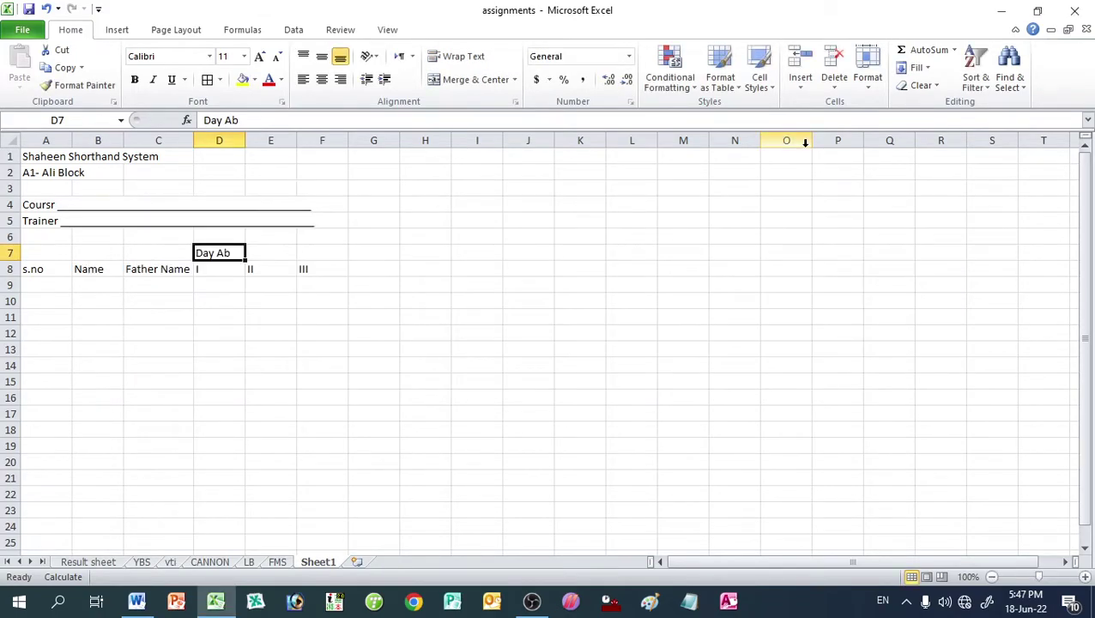
pyautogui.hotkey('alt', 'Tab')
pyautogui.hotkey('alt', 'Tab')
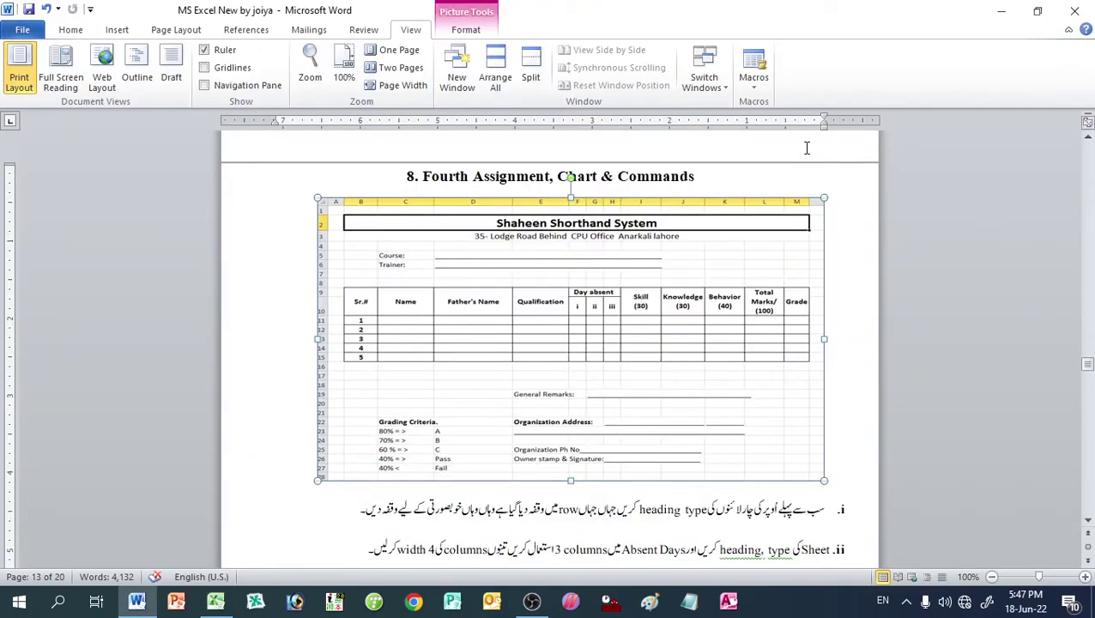
pyautogui.hotkey('alt', 'Tab')
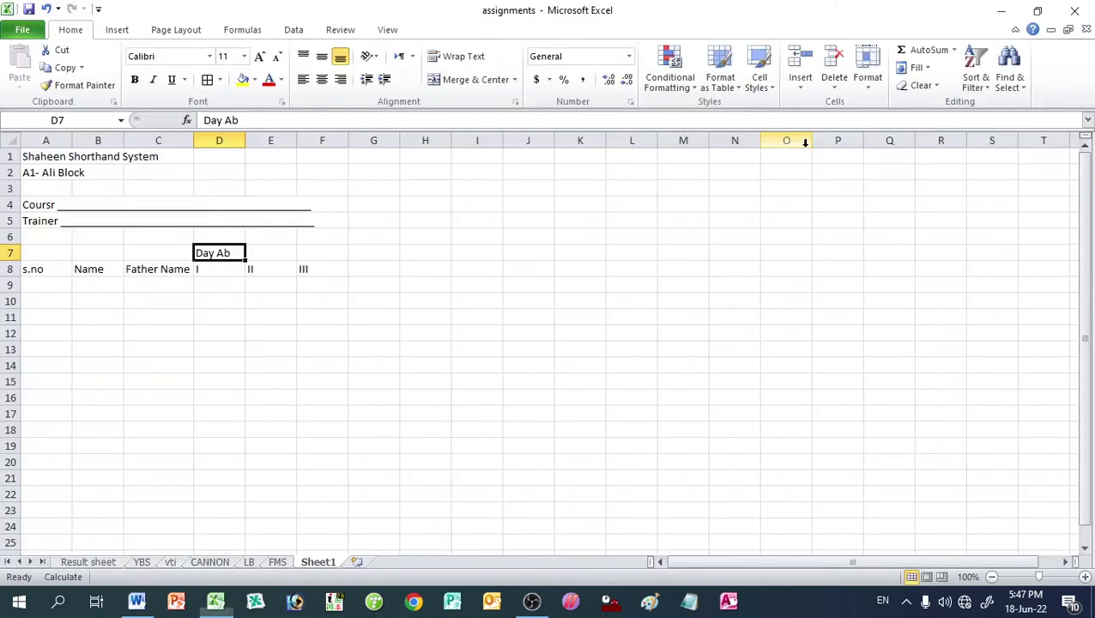
pyautogui.press('F2')
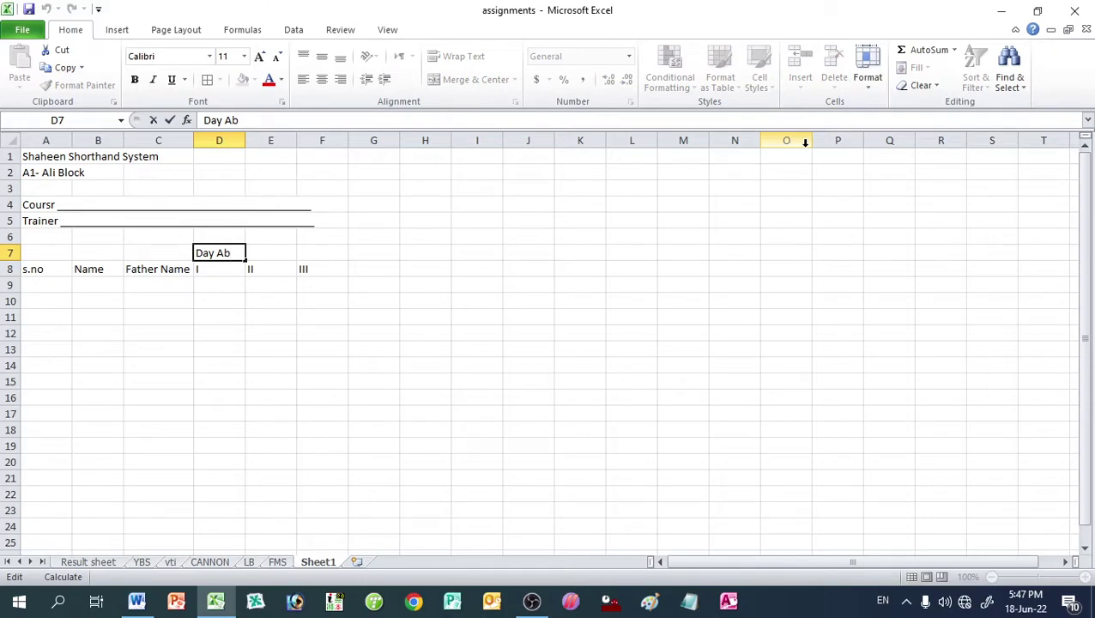
pyautogui.write('sent')
pyautogui.press('Return')
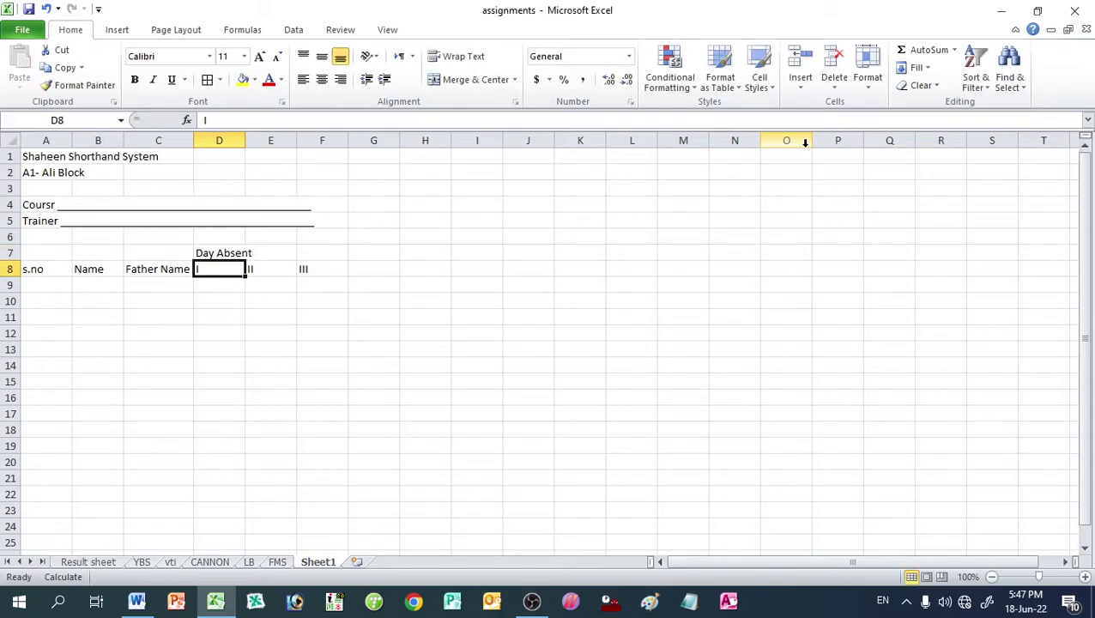
# Step: Check the Word reference and return to the first Day Absent heading
pyautogui.hotkey('alt', 'Tab')
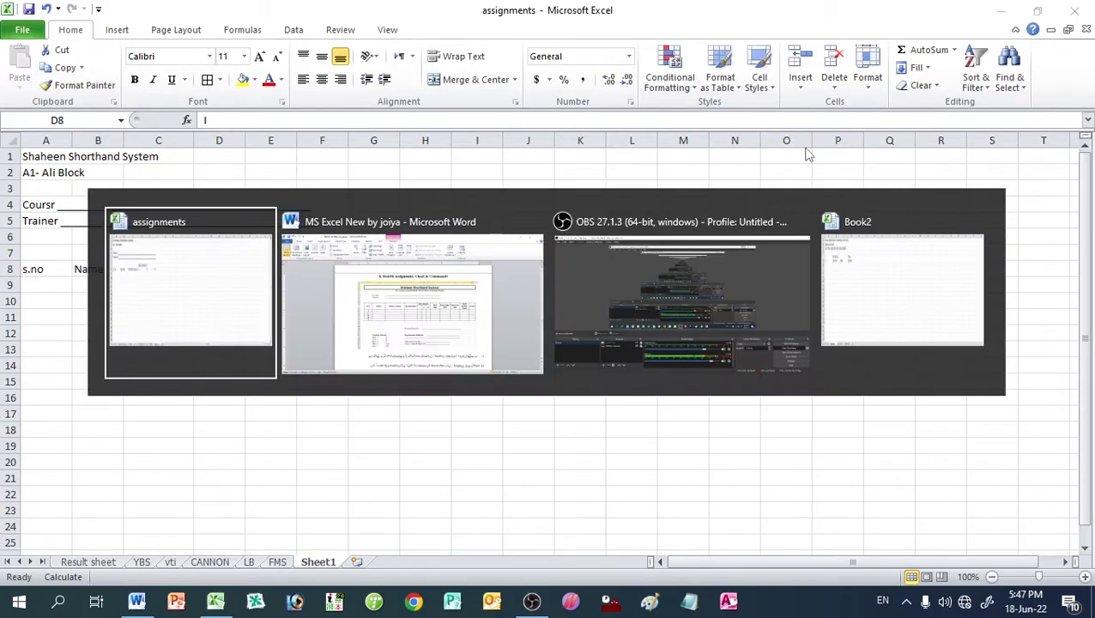
pyautogui.hotkey('alt', 'Tab')
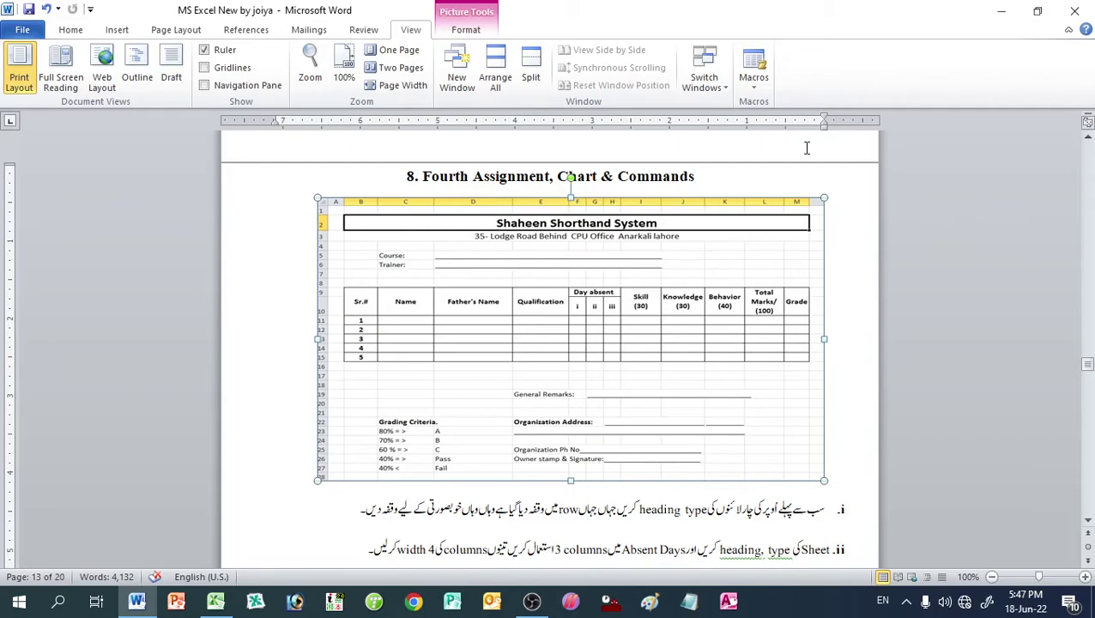
pyautogui.hotkey('alt', 'Tab')
pyautogui.hotkey('alt', 'Tab')
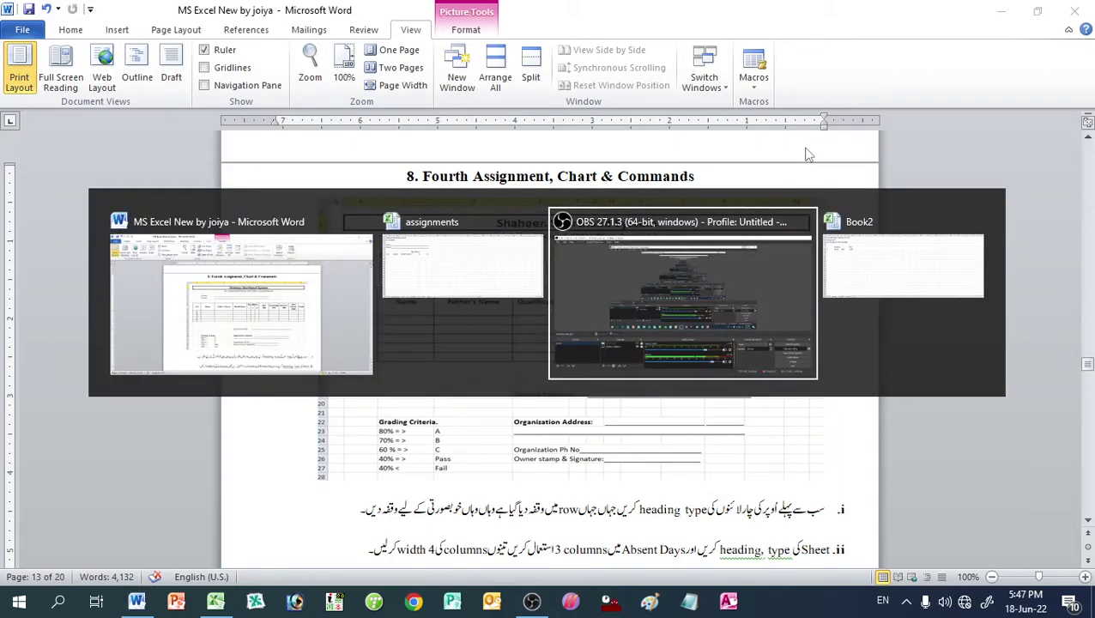
pyautogui.hotkey('alt', 'Tab')
pyautogui.hotkey('alt', 'Tab')
pyautogui.hotkey('alt', 'Tab')
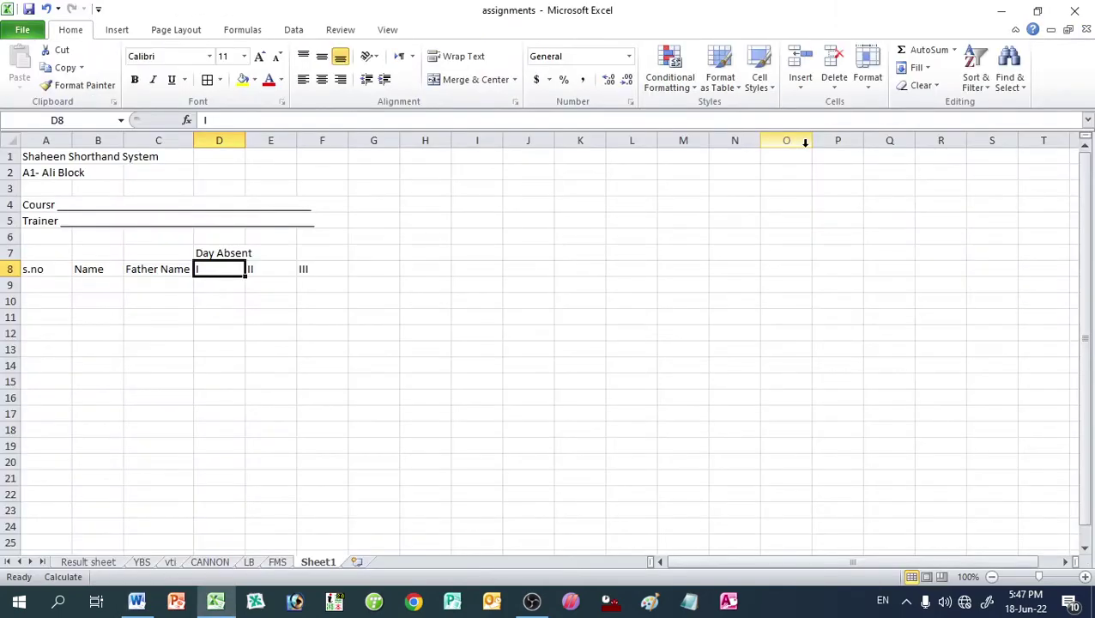
pyautogui.press('Left')
pyautogui.press('Right')
# Step: Insert an entire column at D and head it 'Qualification'
pyautogui.hotkey('shift', 'F10')
pyautogui.press('Down')
pyautogui.press('Down')
pyautogui.press('Down')
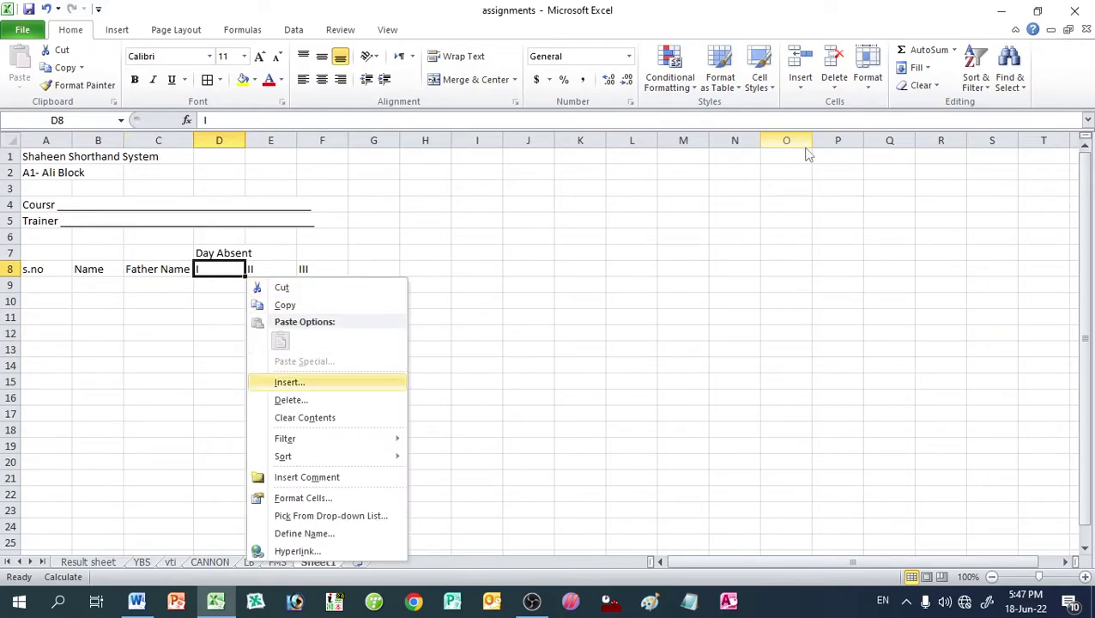
pyautogui.press('Return')
pyautogui.press('Down')
pyautogui.press('Down')
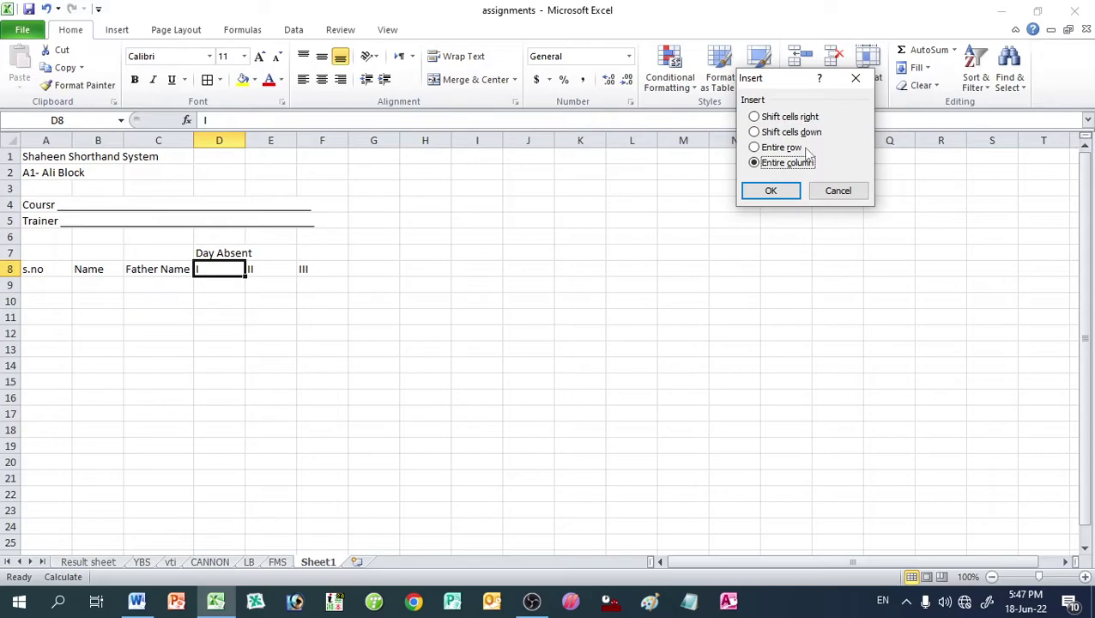
pyautogui.press('Return')
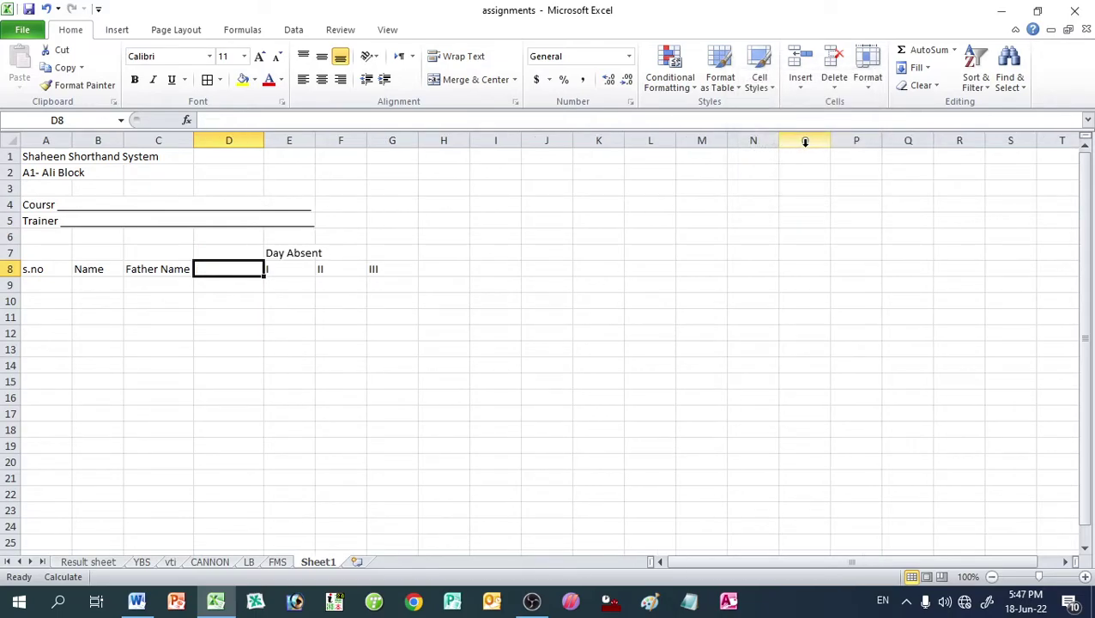
pyautogui.write('Qua')
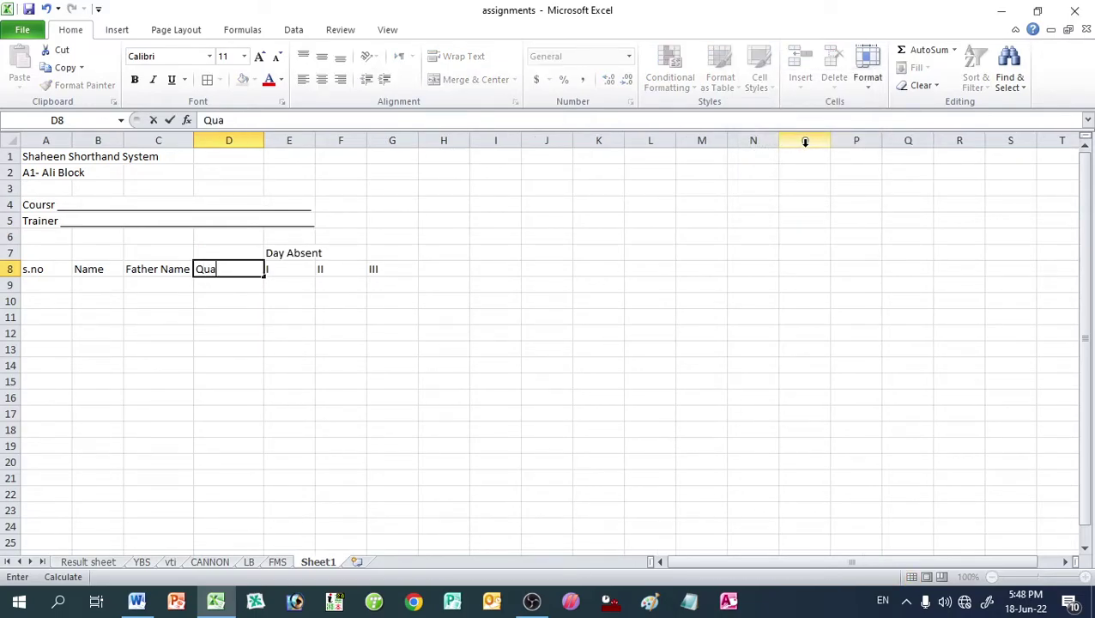
pyautogui.write('lifi')
pyautogui.write('cation')
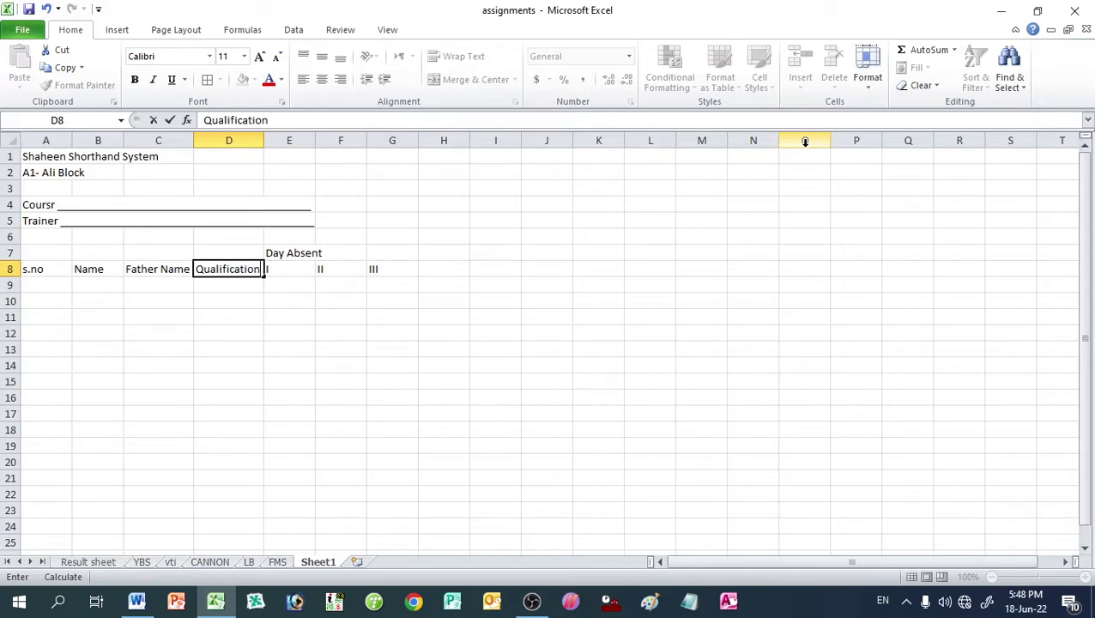
pyautogui.press('Tab')
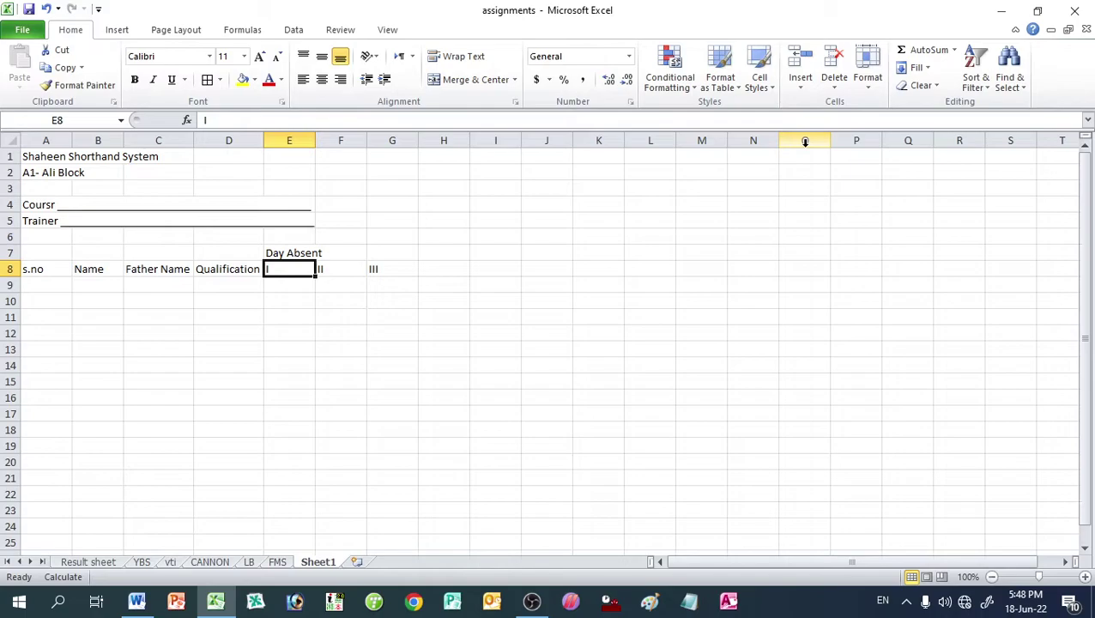
# Step: Review the shifted Day Absent headings, then switch to the Word document
pyautogui.press('Up')
pyautogui.press('Down')
pyautogui.press('Left')
pyautogui.press('Right')
pyautogui.press('Left')
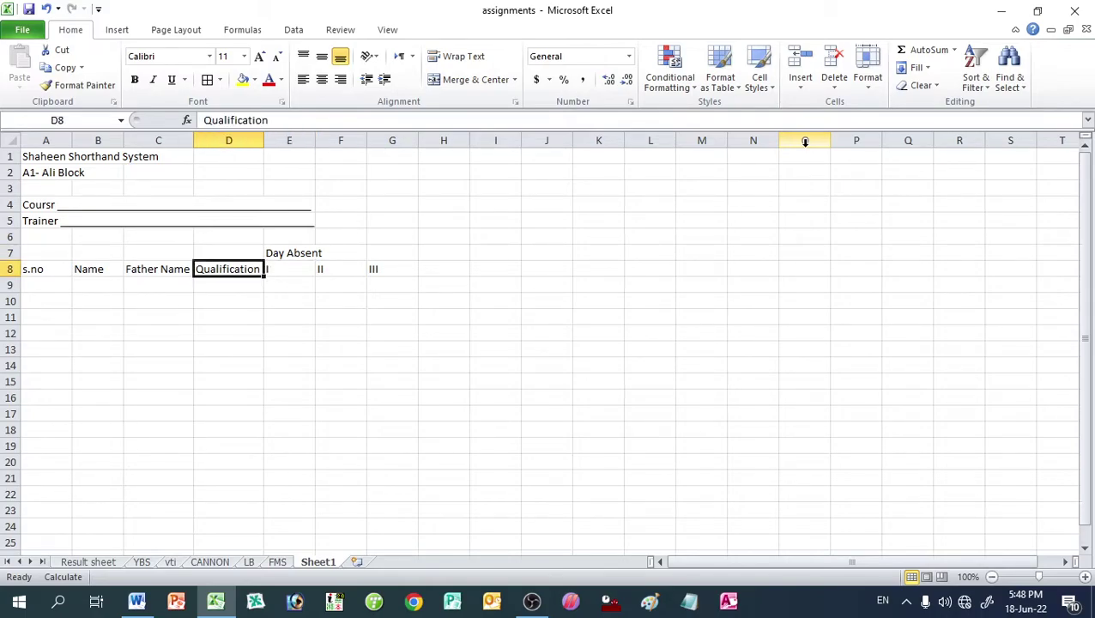
pyautogui.press('Right')
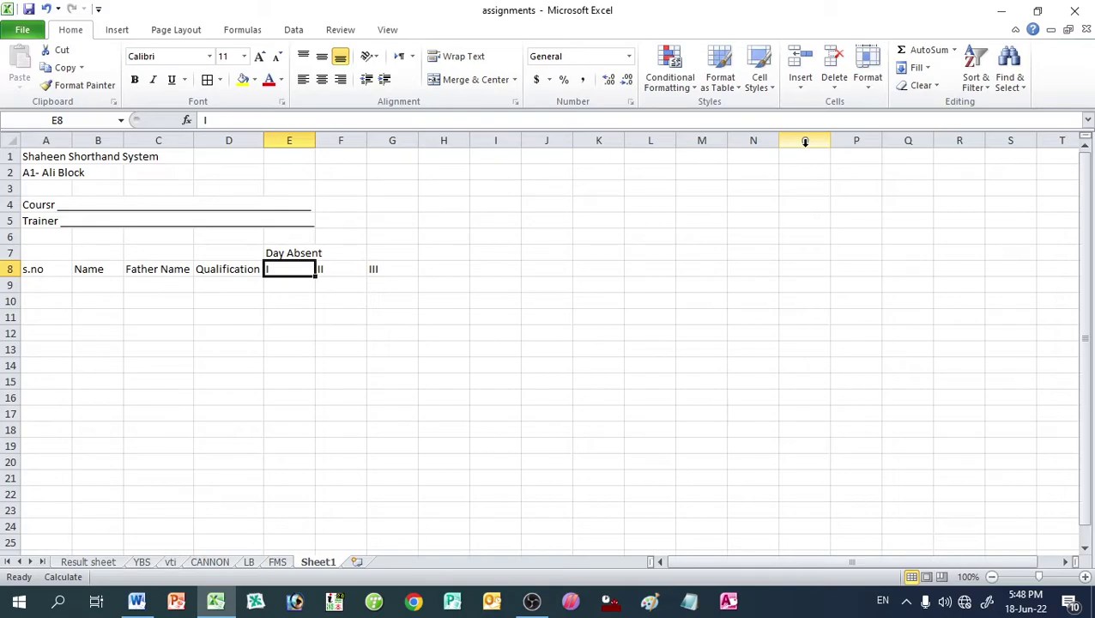
pyautogui.press('Right')
pyautogui.press('Right')
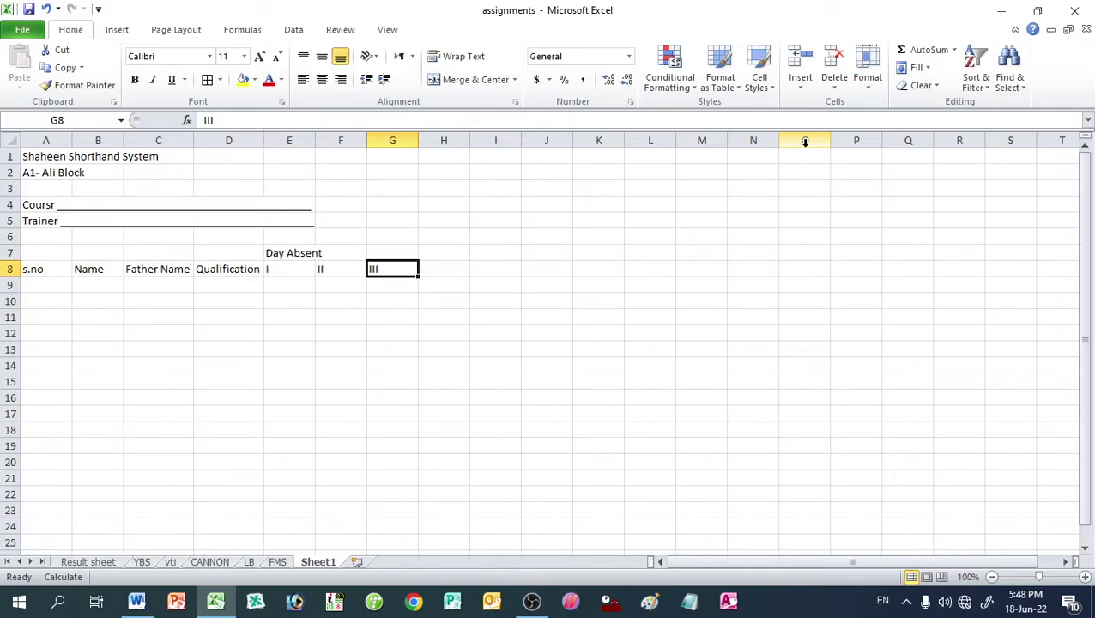
pyautogui.hotkey('alt', 'Tab')
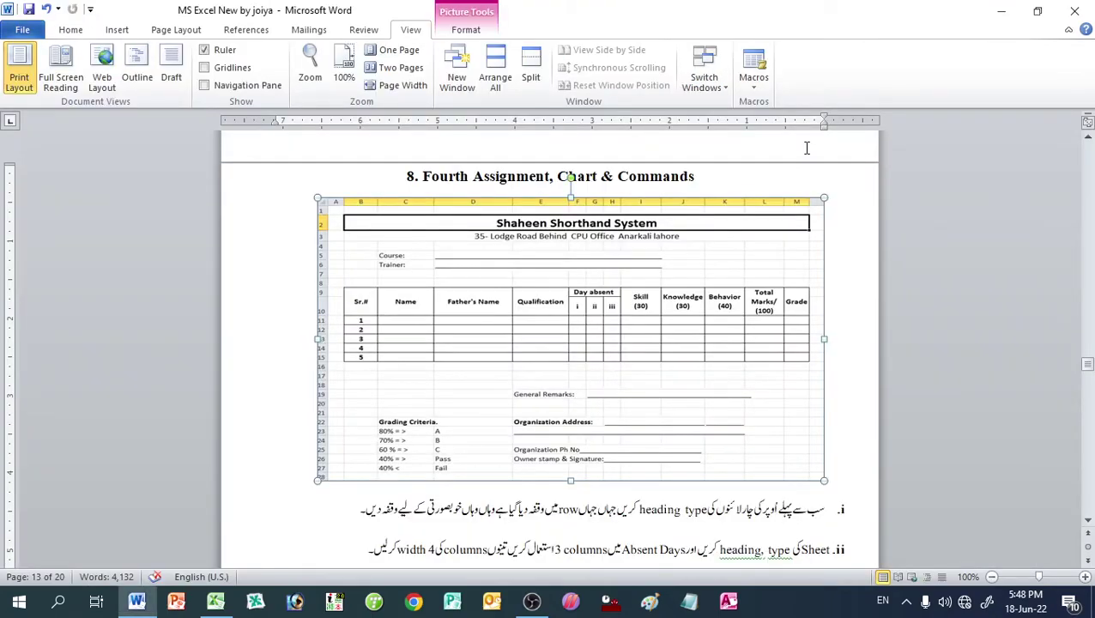
pyautogui.hotkey('alt', 'Tab')
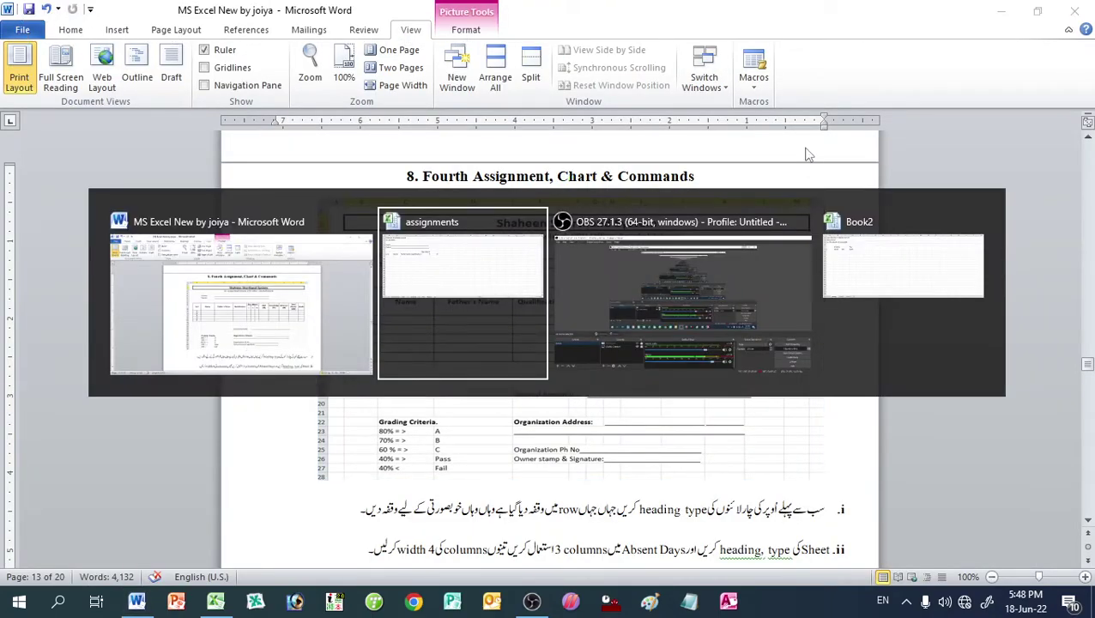
# Step: Type 'Knlodge' in H8 and check the Word reference before retyping
pyautogui.press('Right')
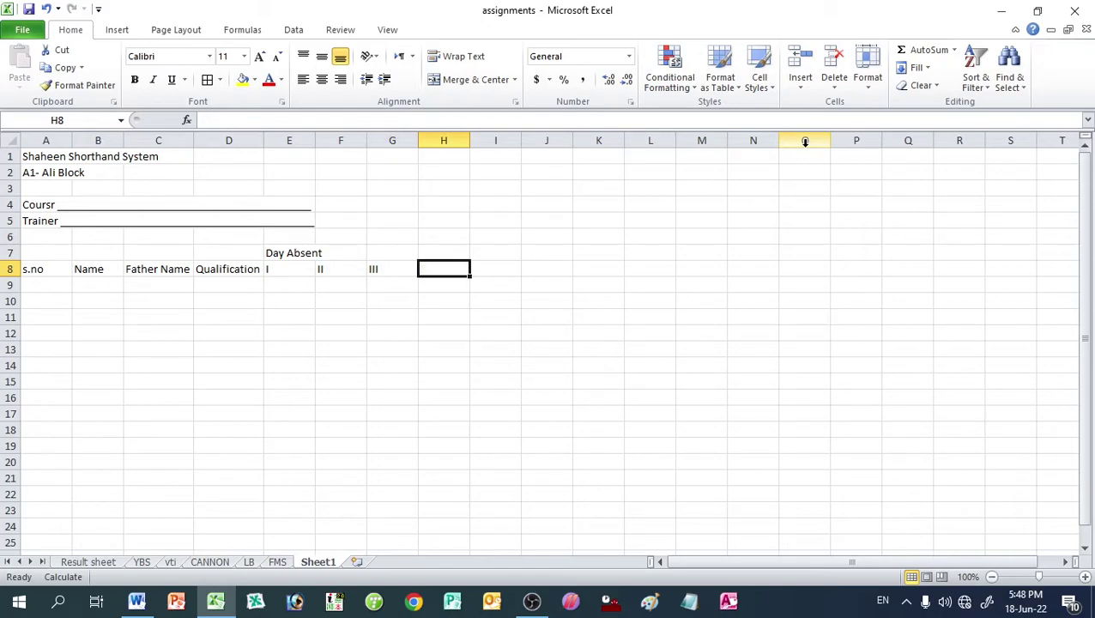
pyautogui.write('Knlo')
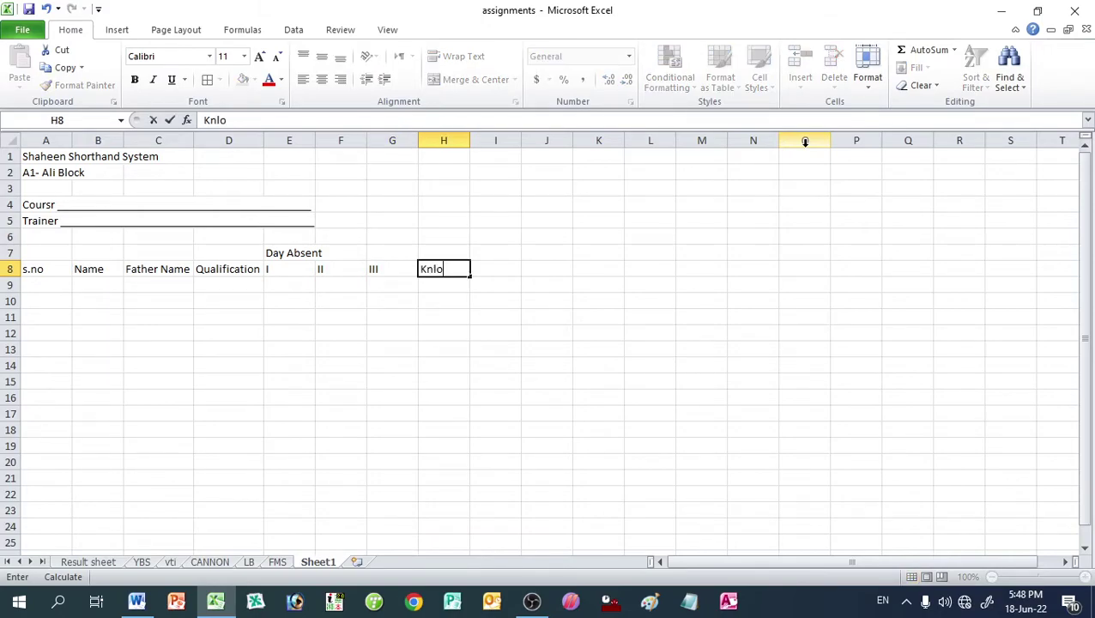
pyautogui.write('dge')
pyautogui.hotkey('alt', 'Tab')
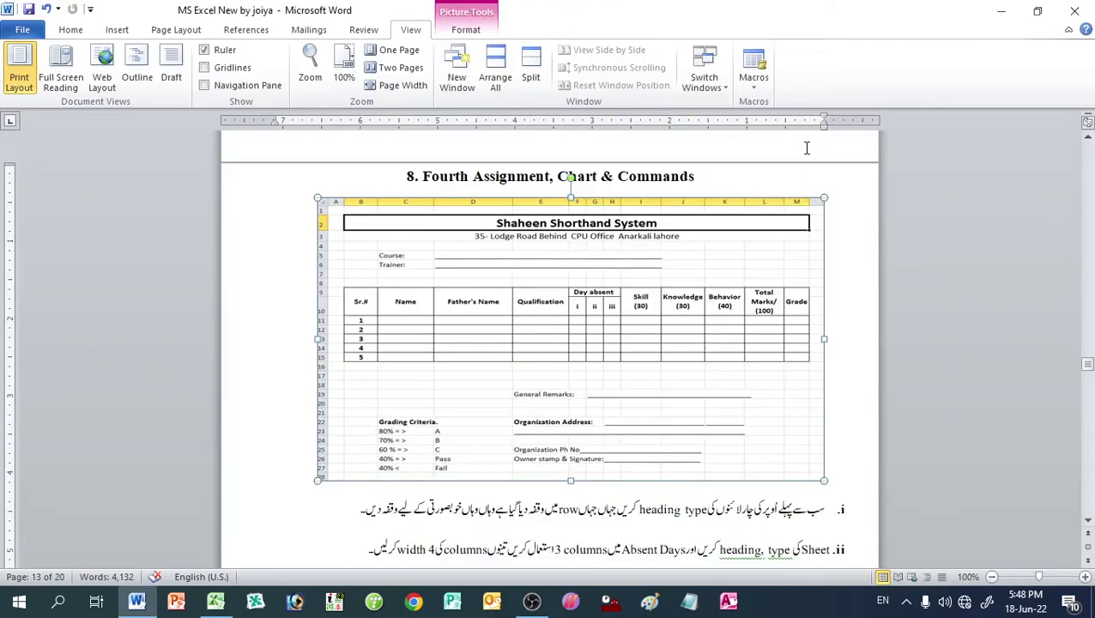
pyautogui.press('alt')
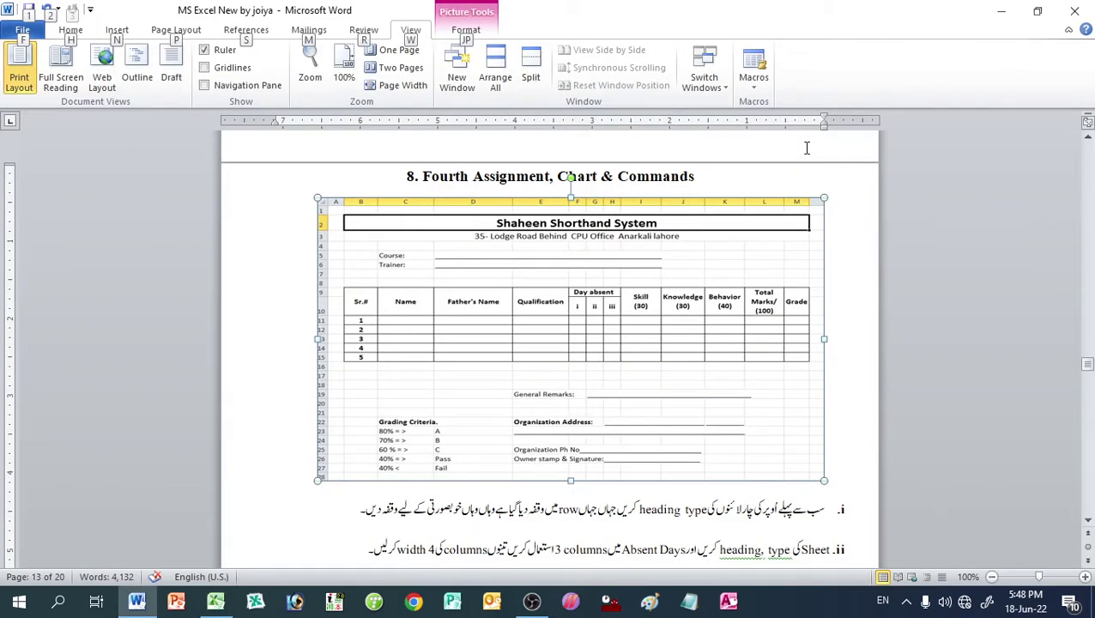
pyautogui.hotkey('alt', 'Tab')
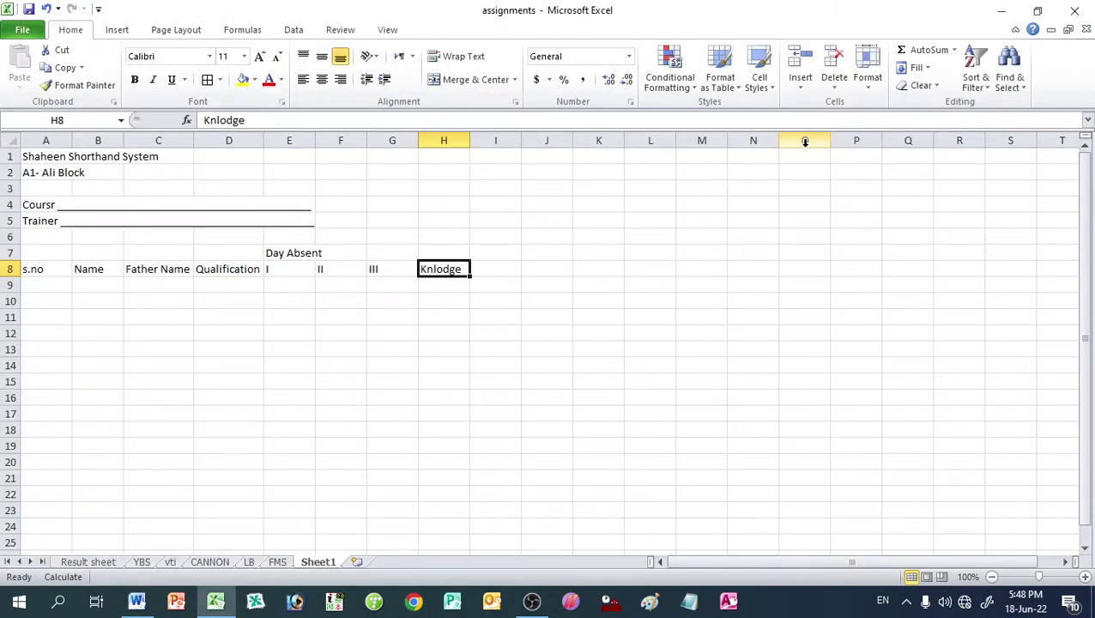
pyautogui.press('Right')
pyautogui.press('Left')
# Step: Replace H8 with a two-line 'Skill (30)' heading and view the Word document
pyautogui.write('Sk')
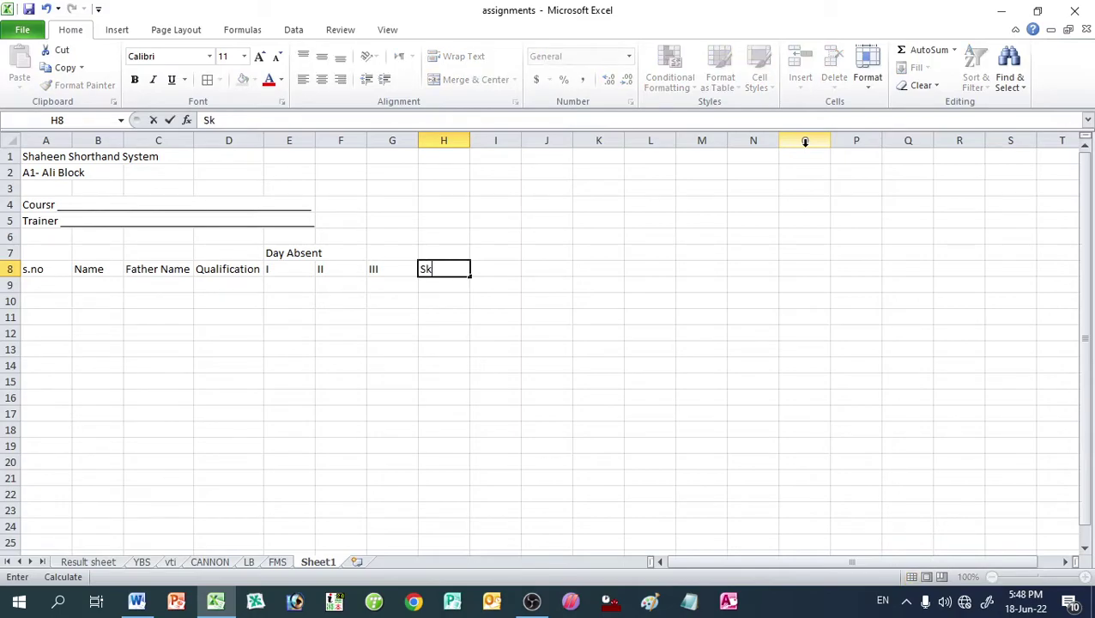
pyautogui.write('ill')
pyautogui.hotkey('alt', 'Return')
pyautogui.write('(')
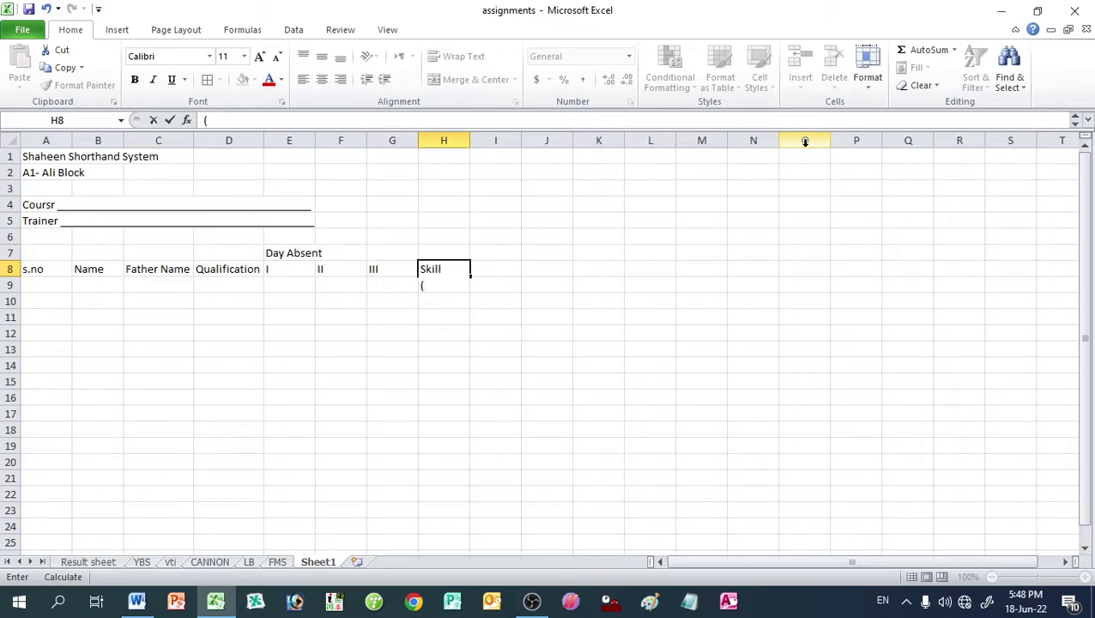
pyautogui.write('30)')
pyautogui.press('Return')
pyautogui.hotkey('alt', 'Tab')
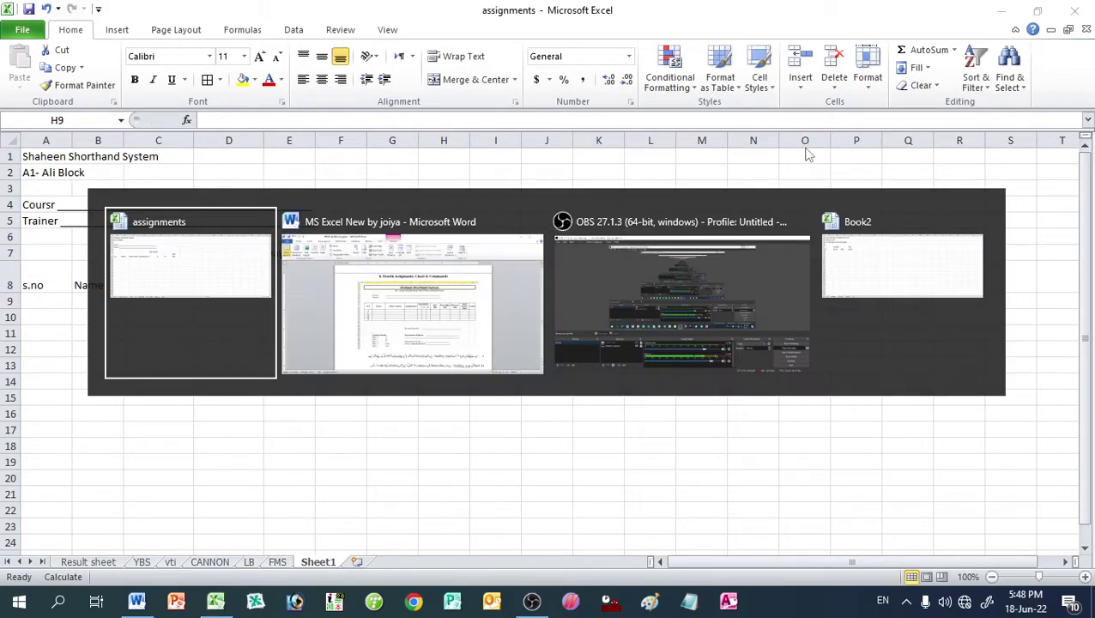
pyautogui.hotkey('alt', 'Tab')
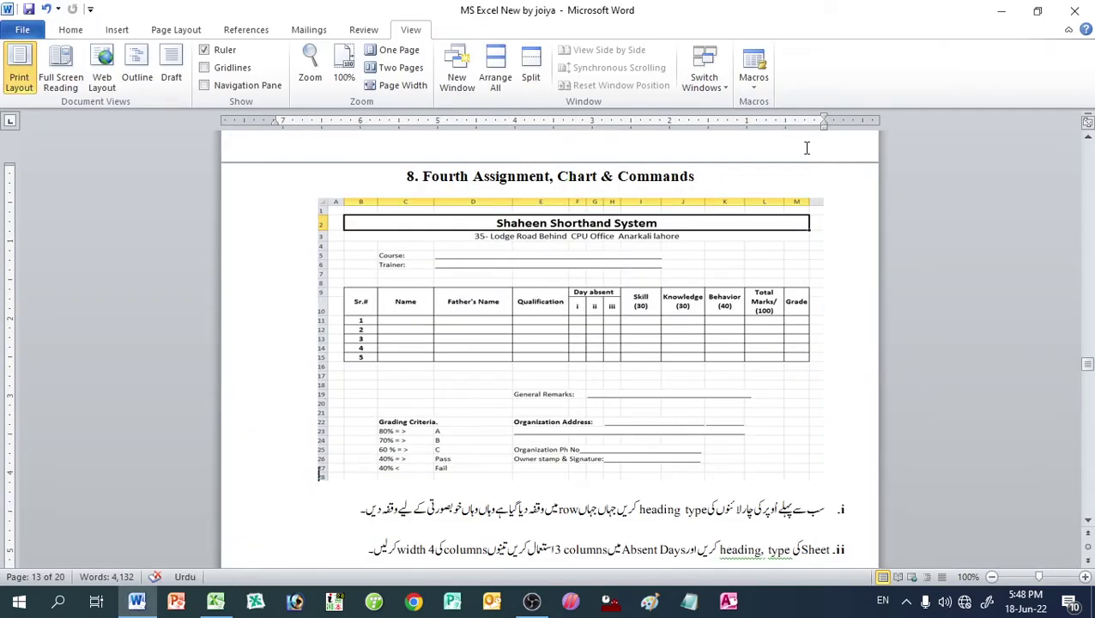
pyautogui.hotkey('alt', 'Tab')
# Step: Enter a two-line 'Knlowledge (30)' heading in I8 and widen column I to fit
pyautogui.press('Up')
pyautogui.press('Right')
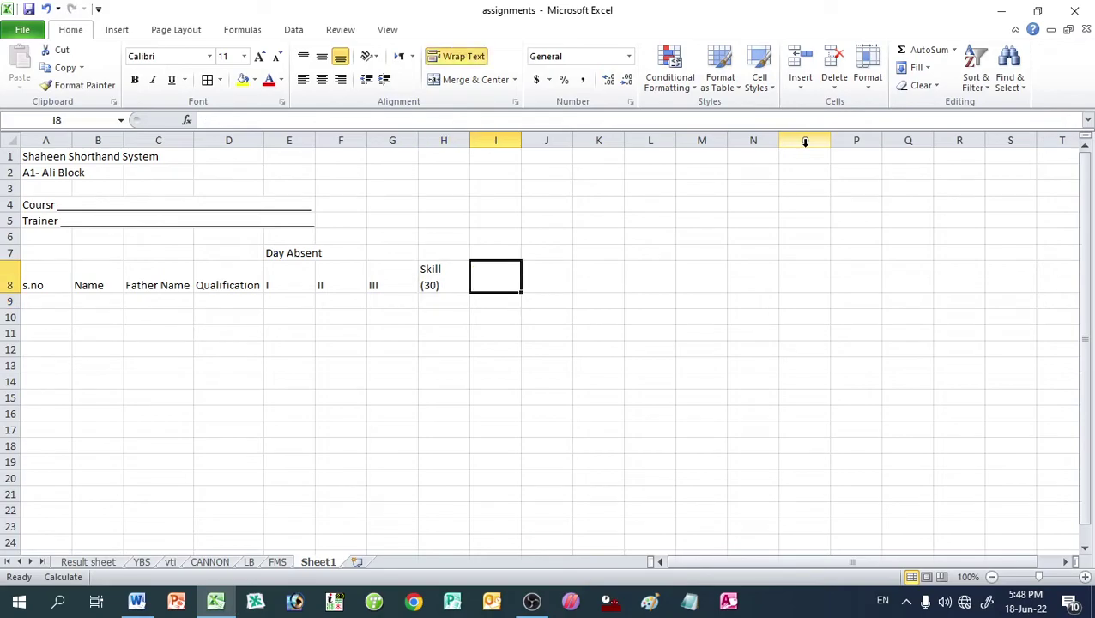
pyautogui.write('Knlod')
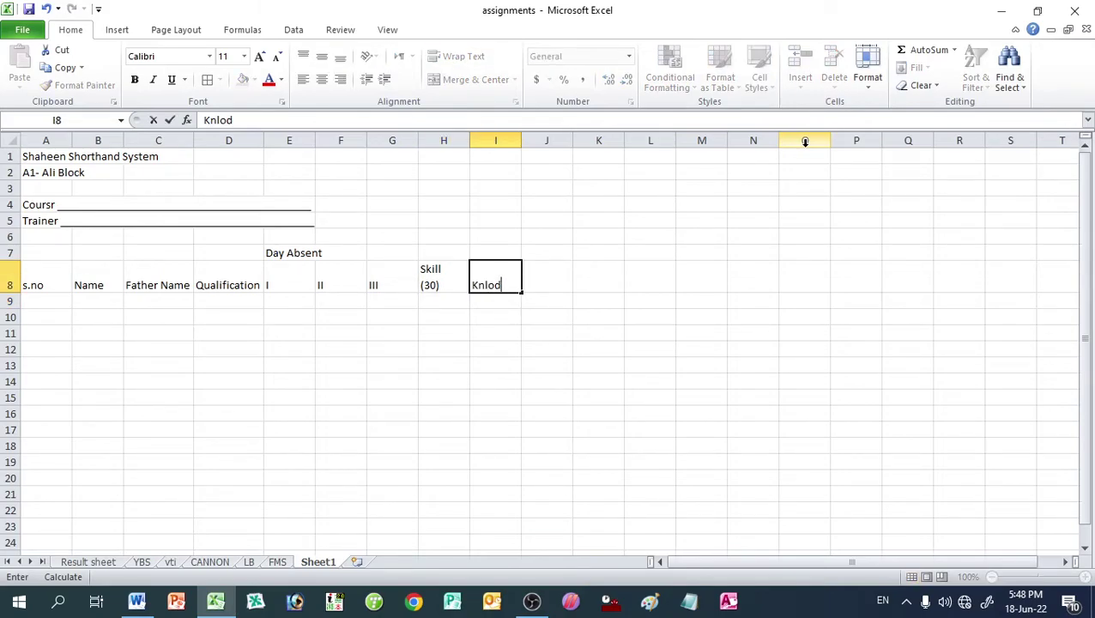
pyautogui.press('BackSpace')
pyautogui.press('BackSpace')
pyautogui.write('ow')
pyautogui.write('ledge')
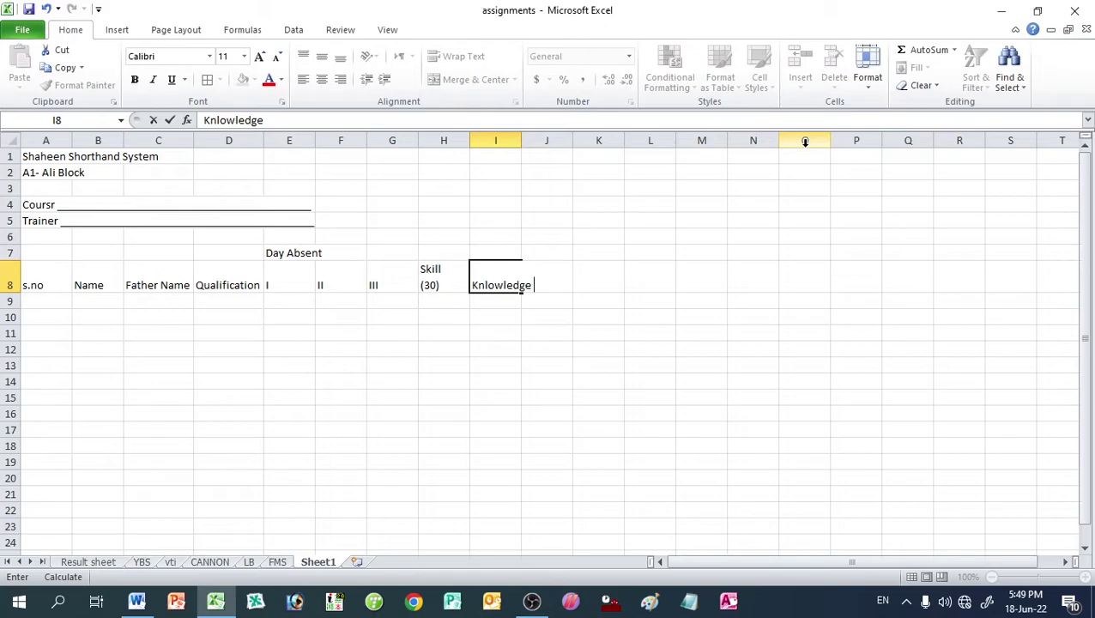
pyautogui.hotkey('alt', 'Return')
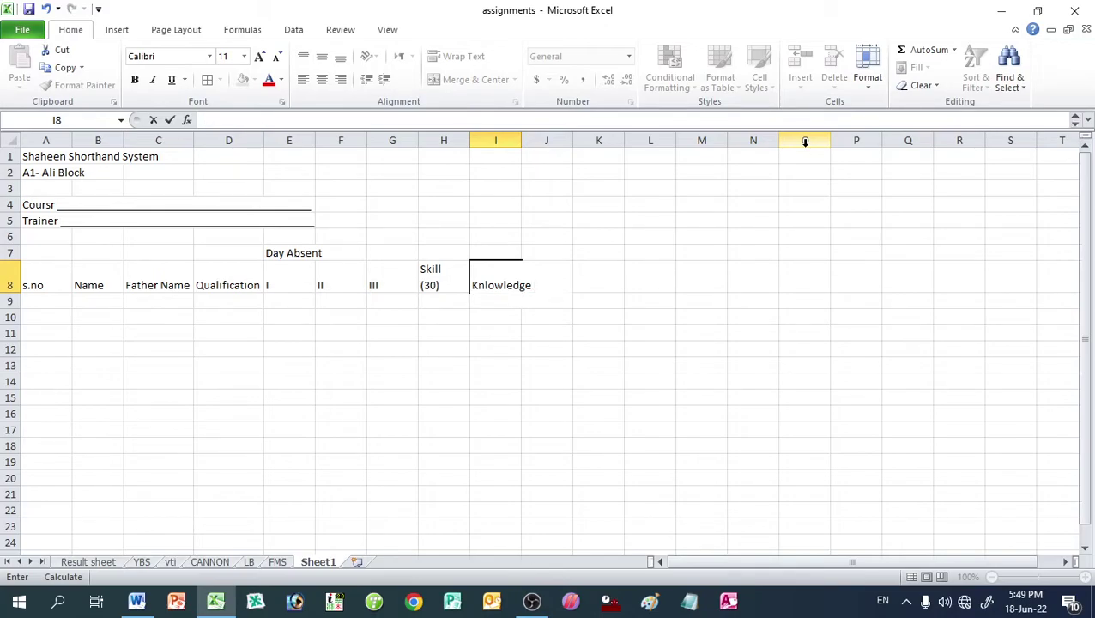
pyautogui.write('(30)')
pyautogui.press('Return')
pyautogui.press('Up')
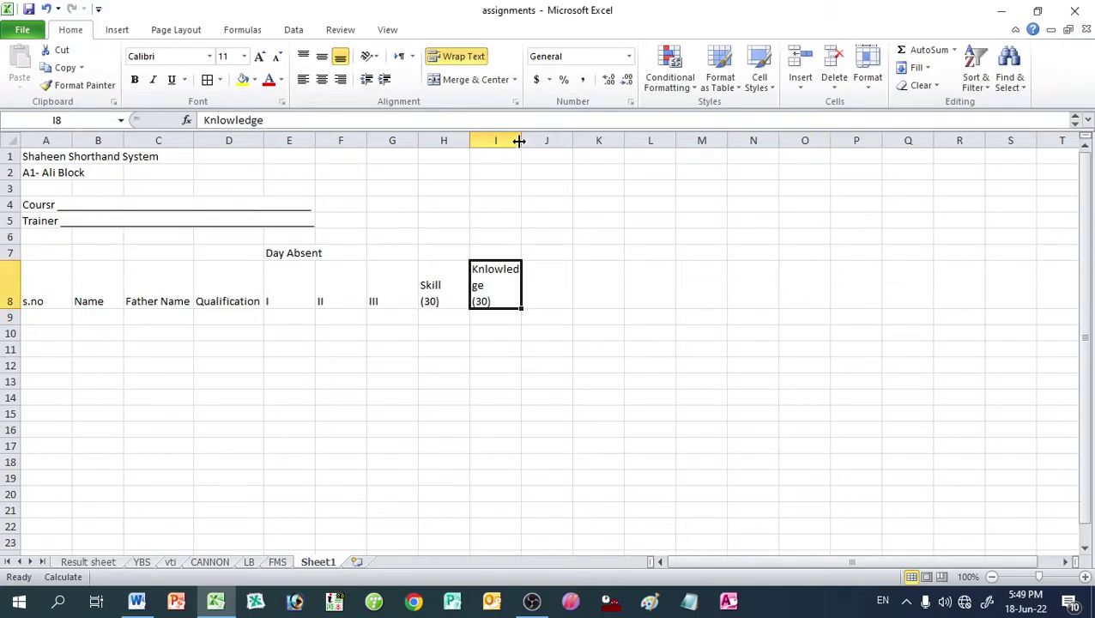
pyautogui.moveTo(519, 141); pyautogui.dragTo(541, 137)
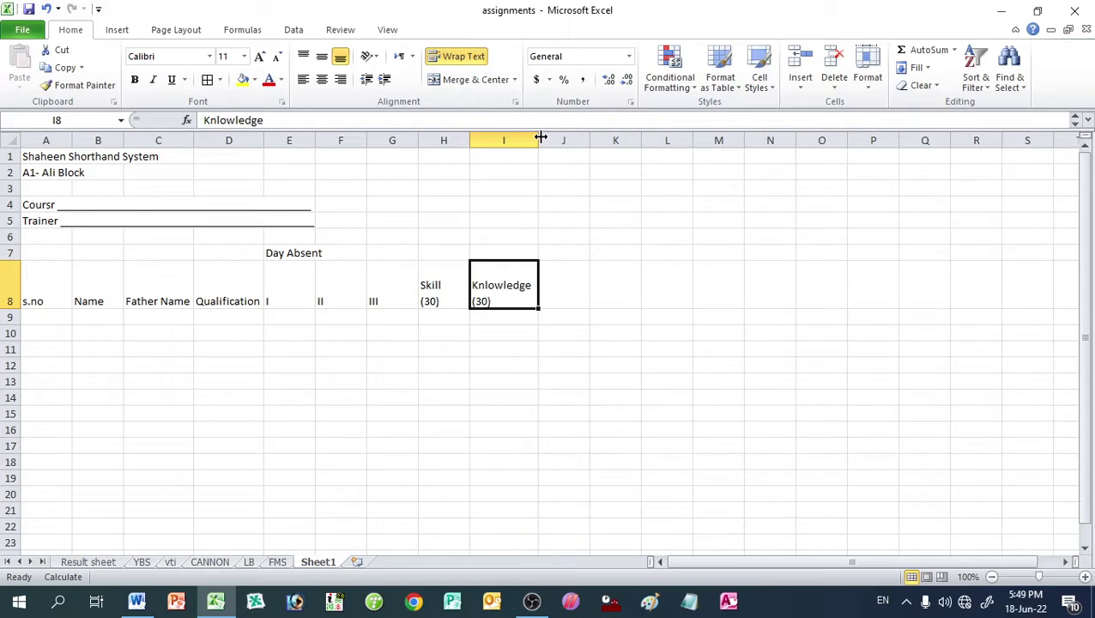
pyautogui.press('Right')
pyautogui.hotkey('alt', 'Tab')
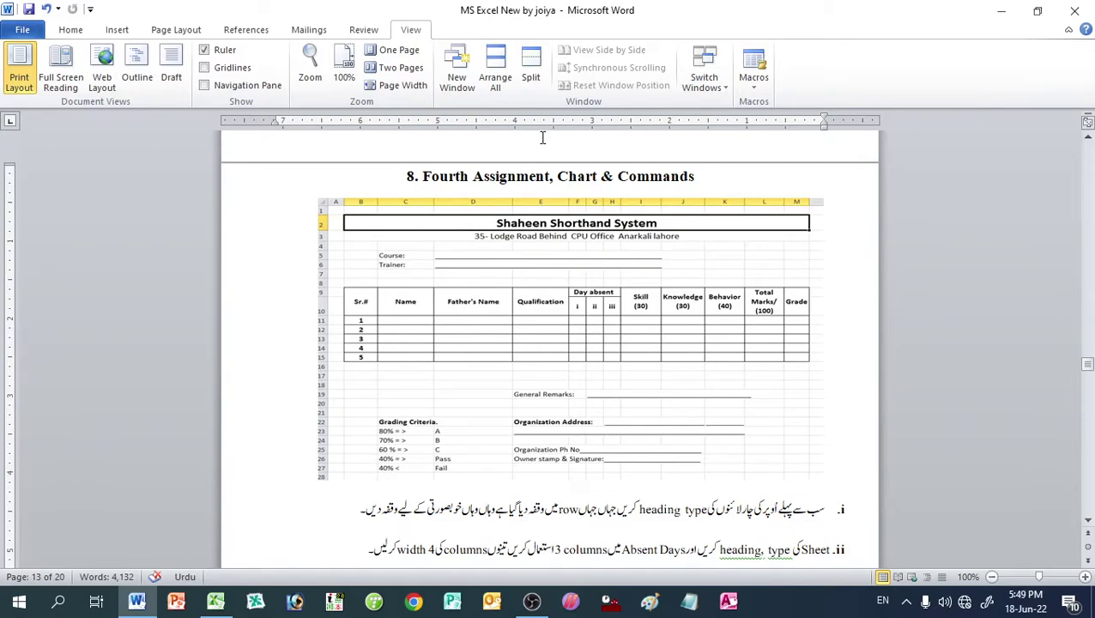
# Step: Enter the two-line heading 'Behaover (40)' in J8
pyautogui.hotkey('alt', 'Tab')
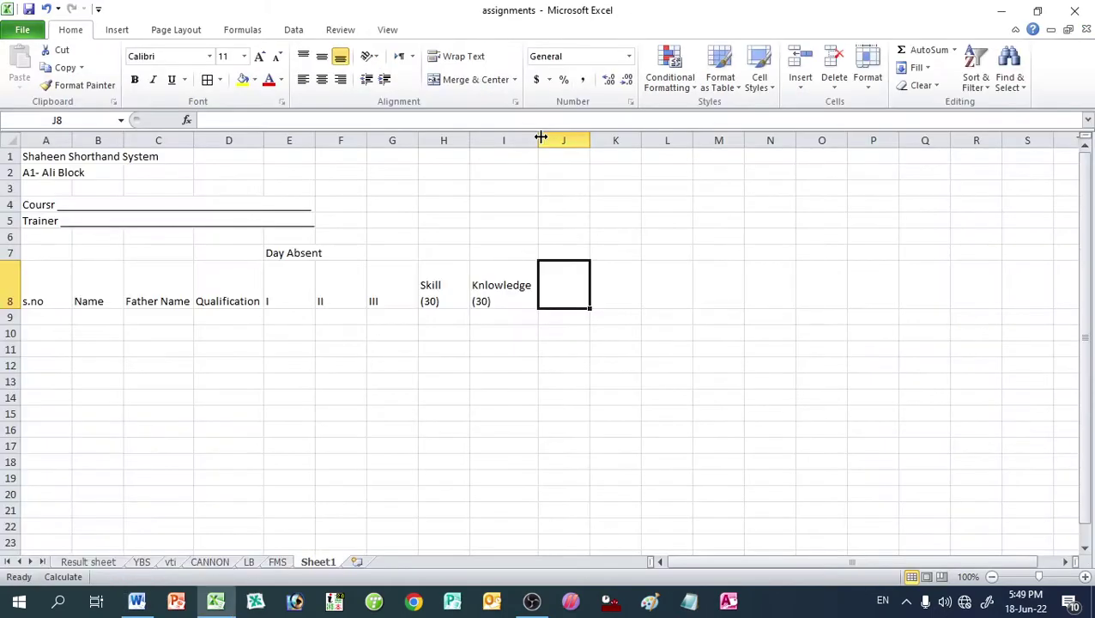
pyautogui.write('B')
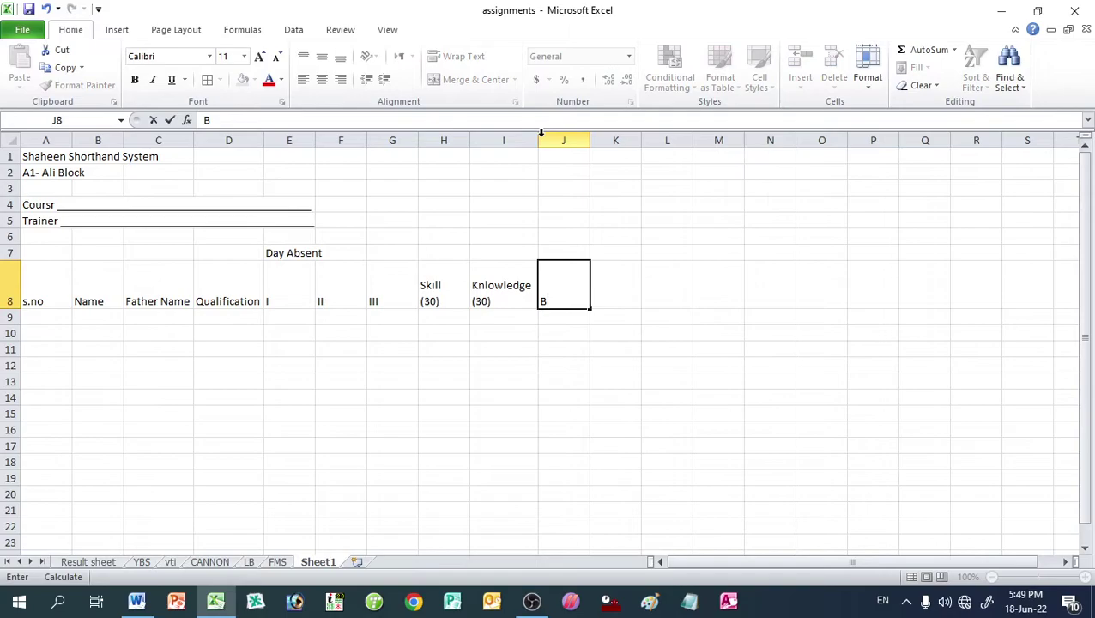
pyautogui.write('ehao')
pyautogui.write('ver')
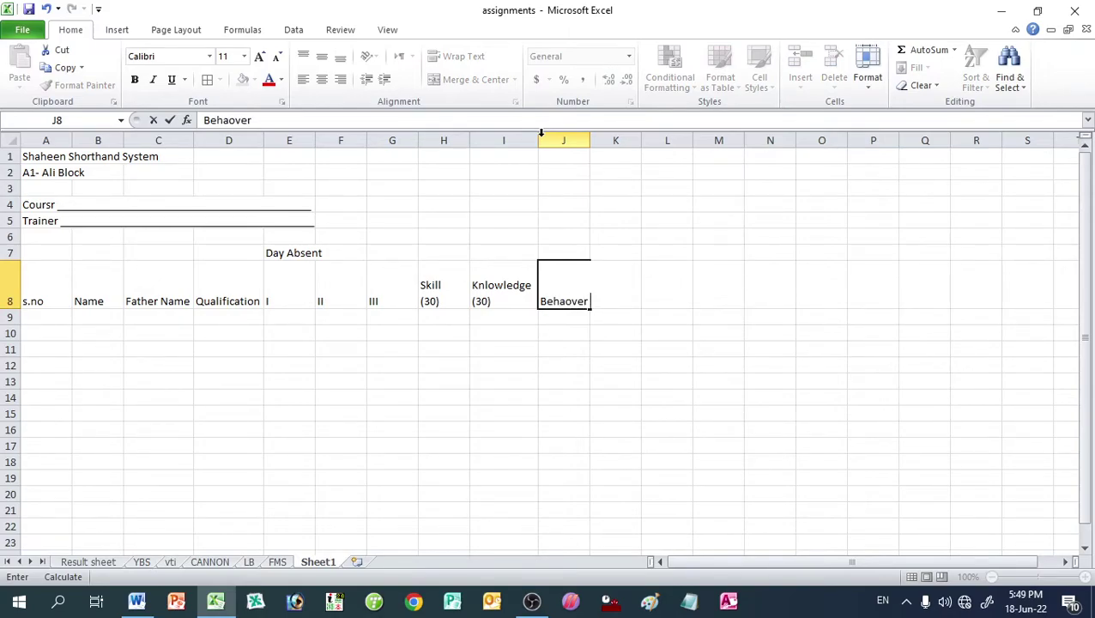
pyautogui.hotkey('alt', 'Return')
pyautogui.write('(4')
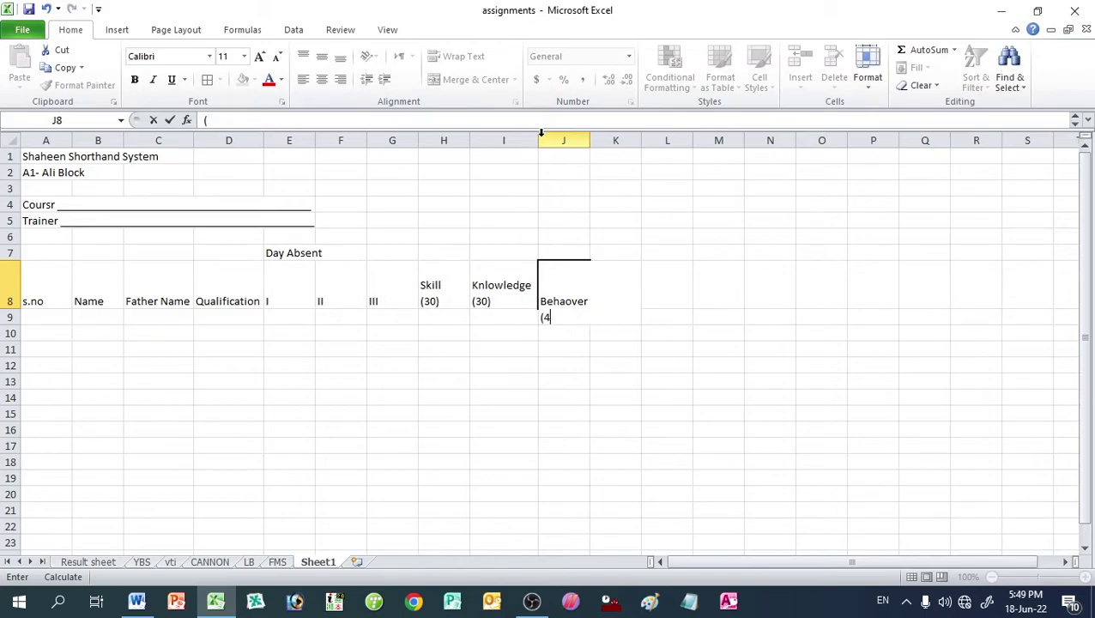
pyautogui.write('0)')
pyautogui.press('Return')
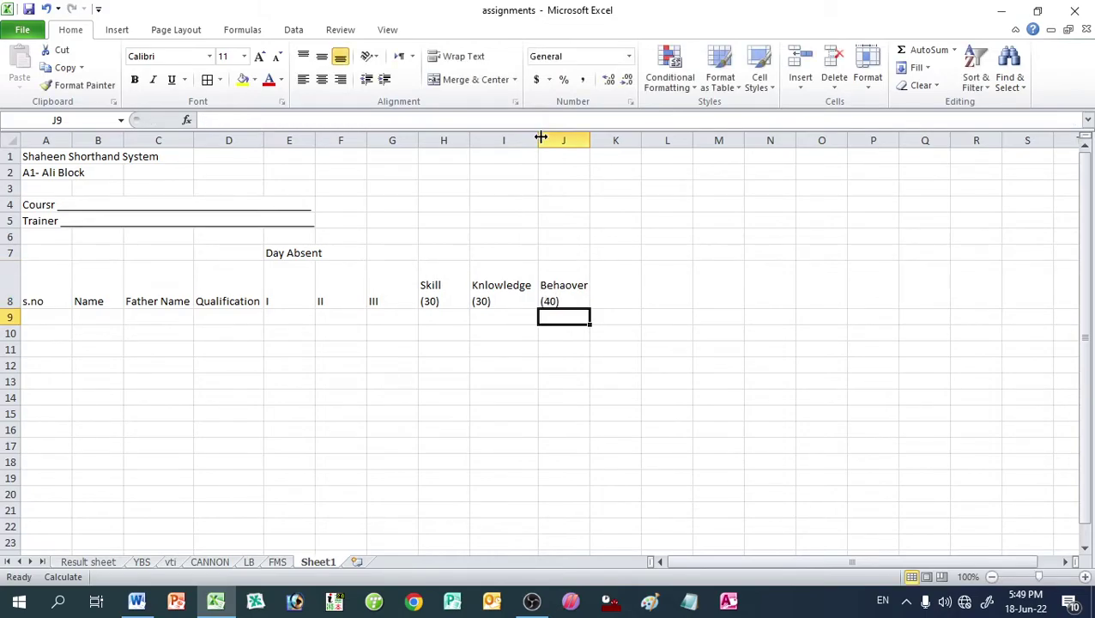
pyautogui.press('Up')
pyautogui.press('Right')
# Step: Enter the two-line heading 'Total Marks (100)' in K8, checking the Word sample
pyautogui.hotkey('alt', 'Tab')
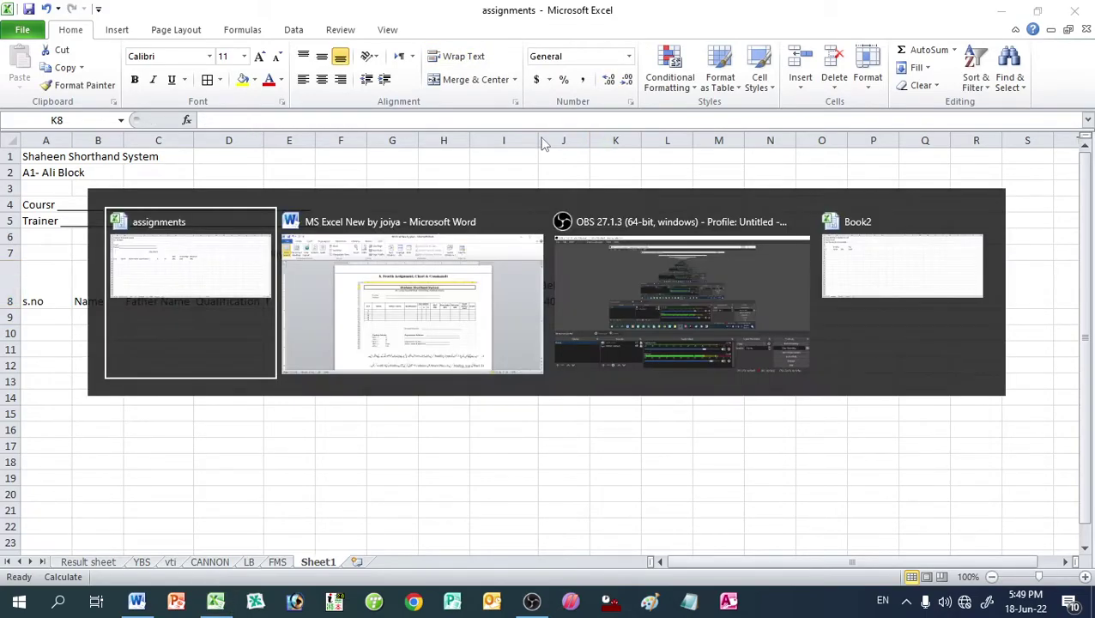
pyautogui.hotkey('alt', 'Tab')
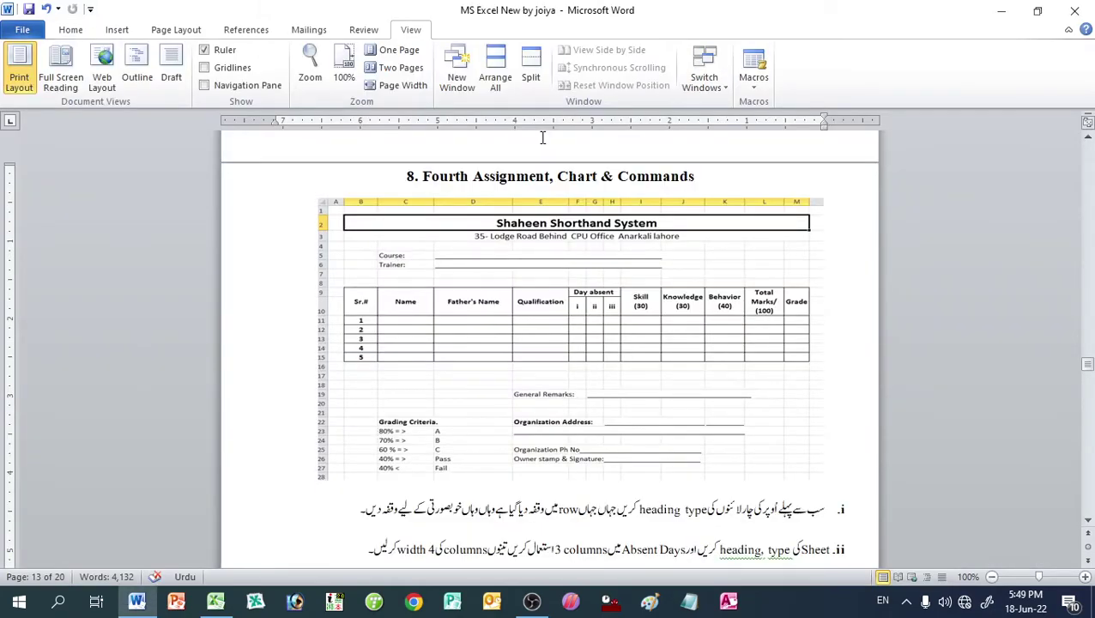
pyautogui.hotkey('alt', 'Tab')
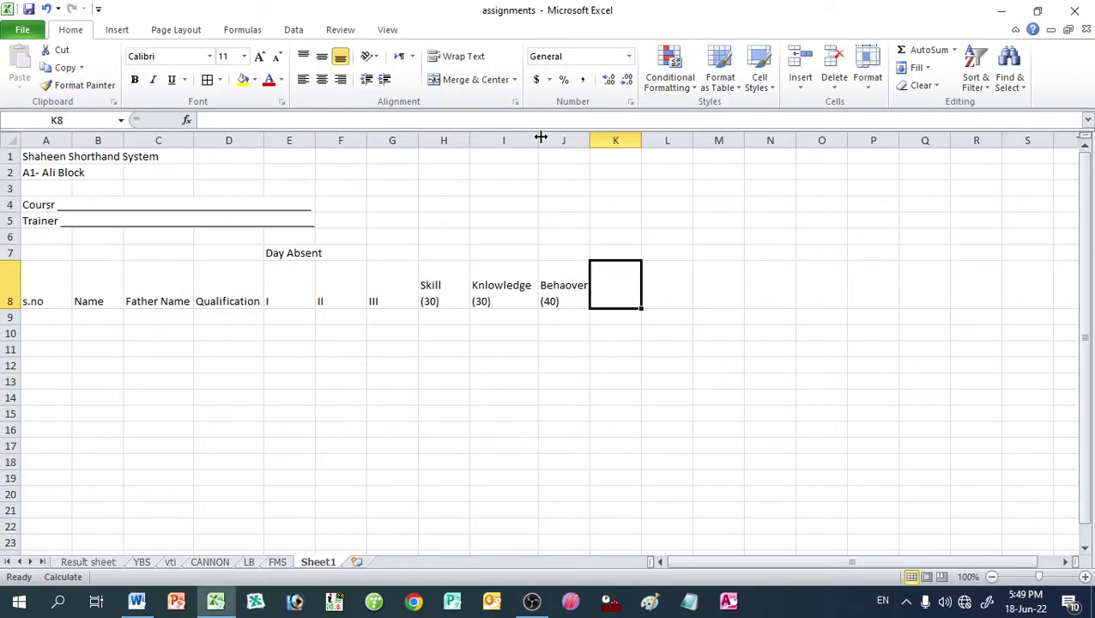
pyautogui.write('Tota')
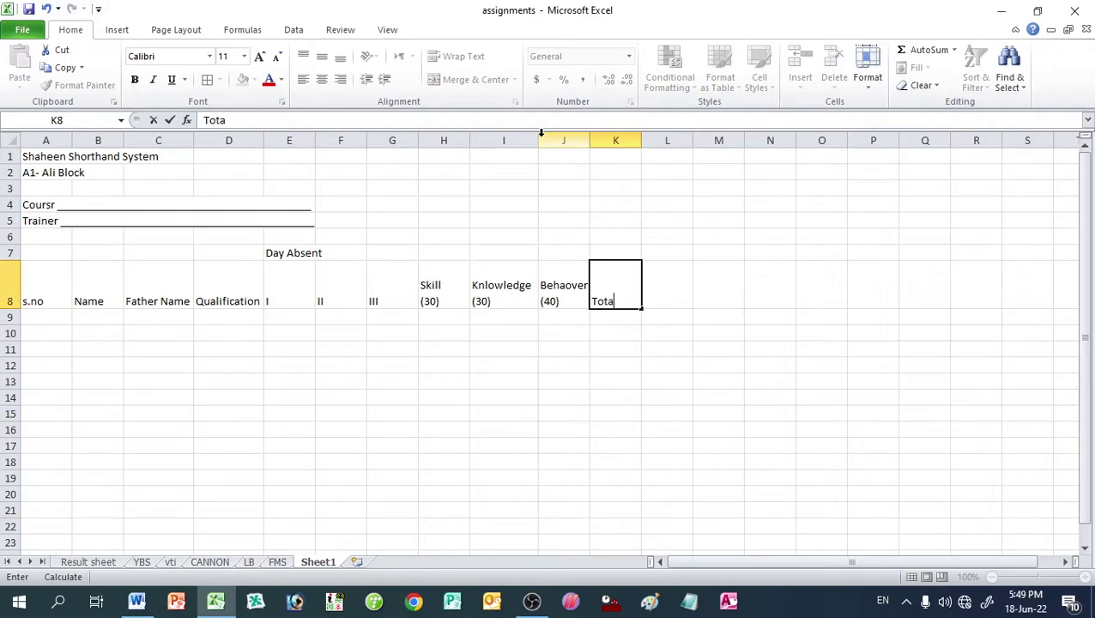
pyautogui.write('l Mar')
pyautogui.write('ks')
pyautogui.hotkey('alt', 'Return')
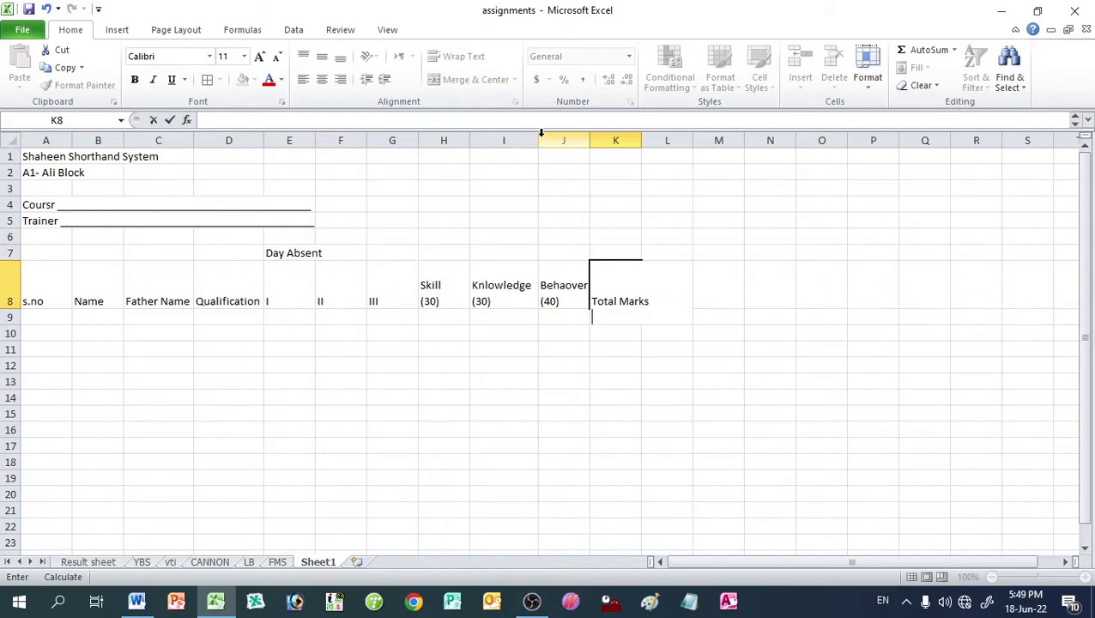
pyautogui.hotkey('alt', 'Tab')
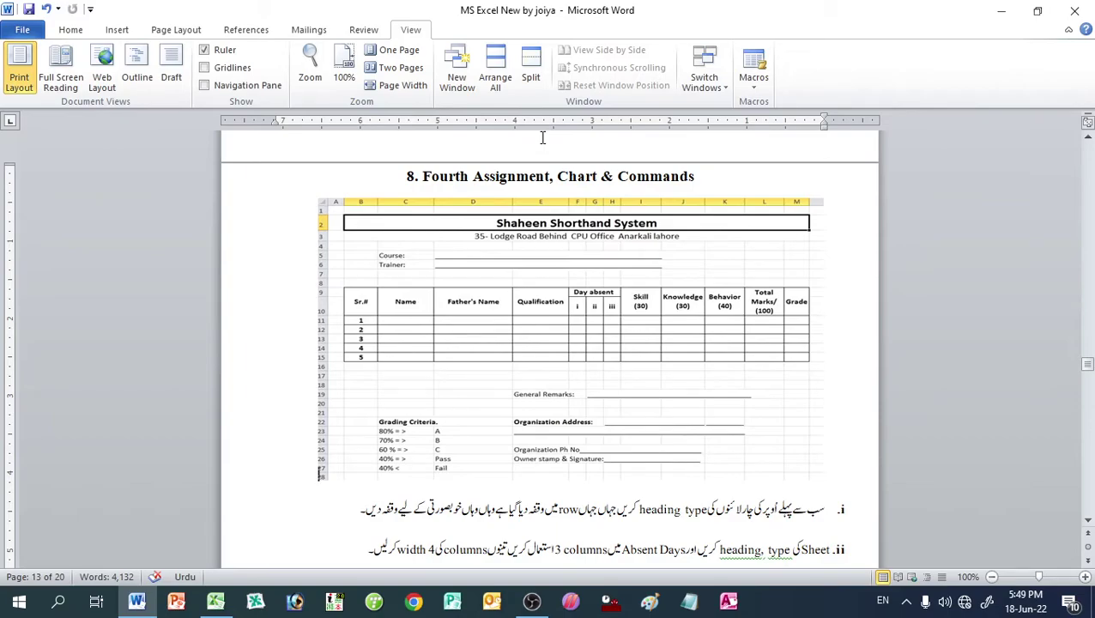
pyautogui.hotkey('alt', 'Tab')
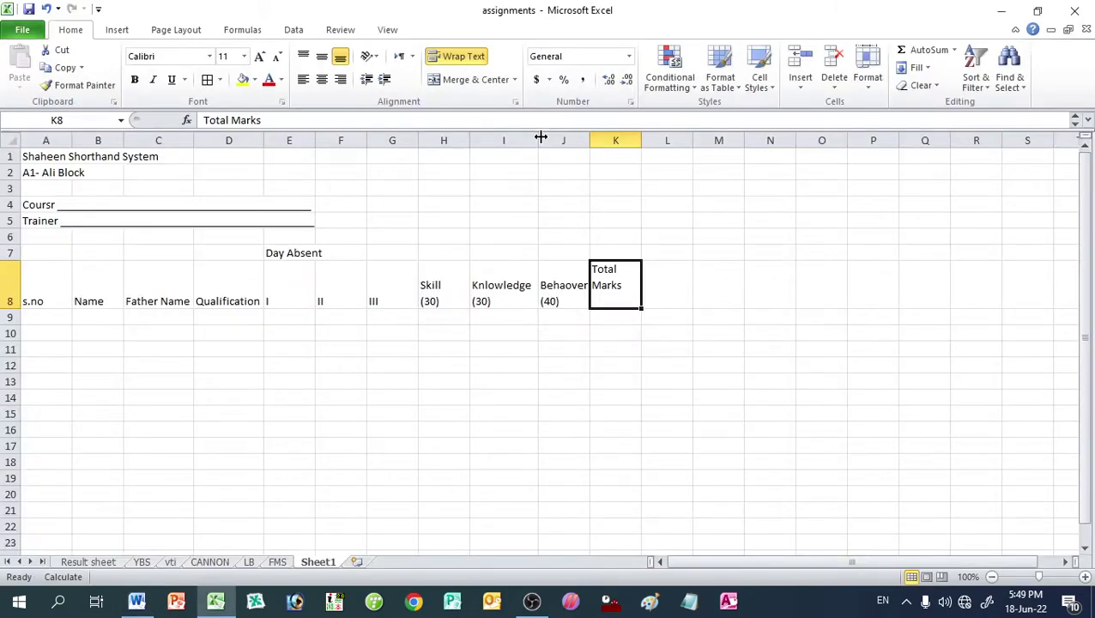
pyautogui.press('F2')
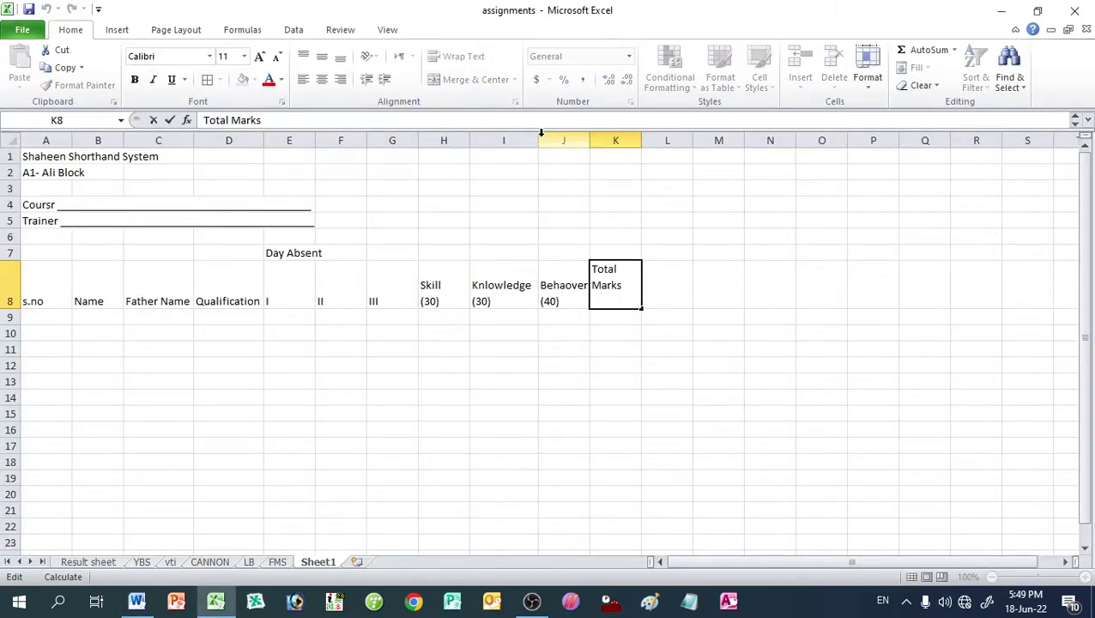
pyautogui.write('(')
pyautogui.write('100)')
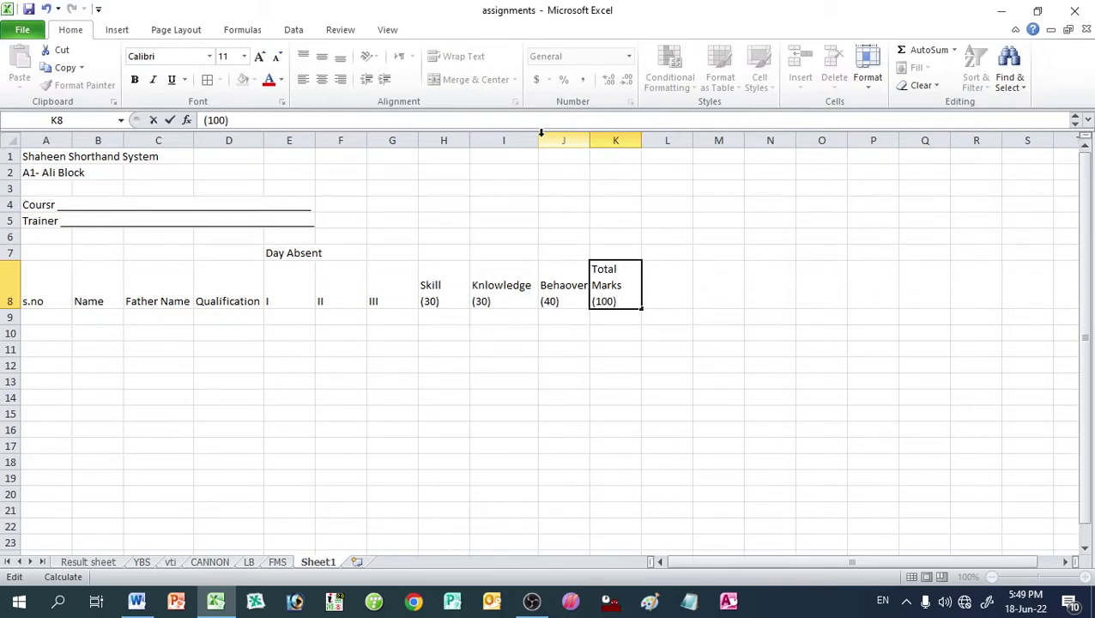
pyautogui.press('Return')
pyautogui.press('Up')
pyautogui.press('Right')
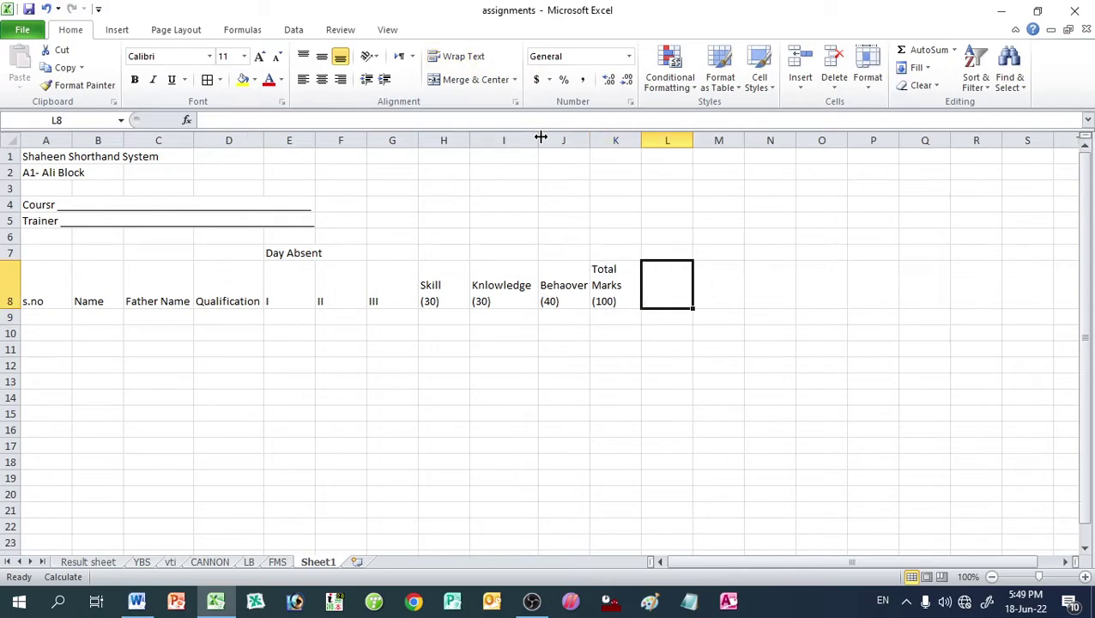
# Step: Add the 'Grade' heading in L8
pyautogui.hotkey('alt', 'Tab')
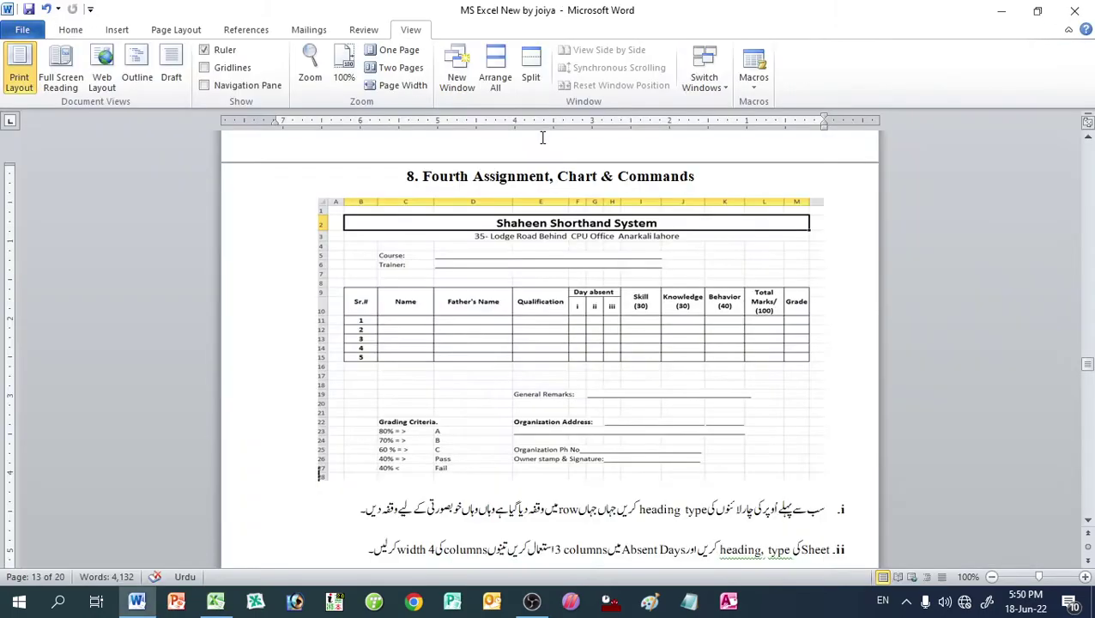
pyautogui.hotkey('alt', 'Tab')
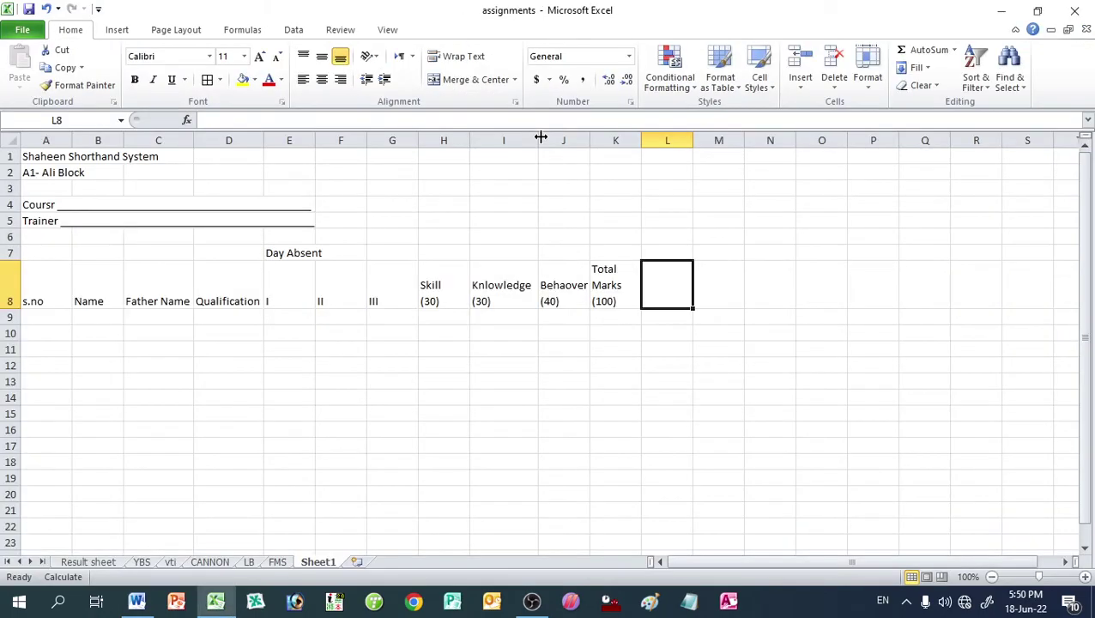
pyautogui.write('Gra')
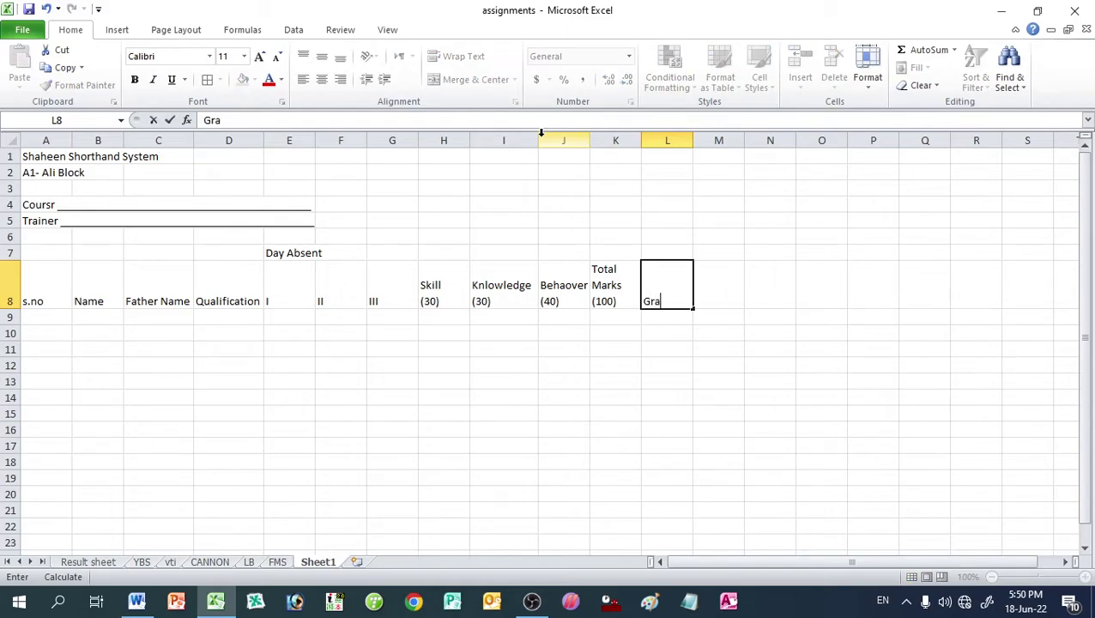
pyautogui.write('de')
pyautogui.press('Return')
pyautogui.press('Up')
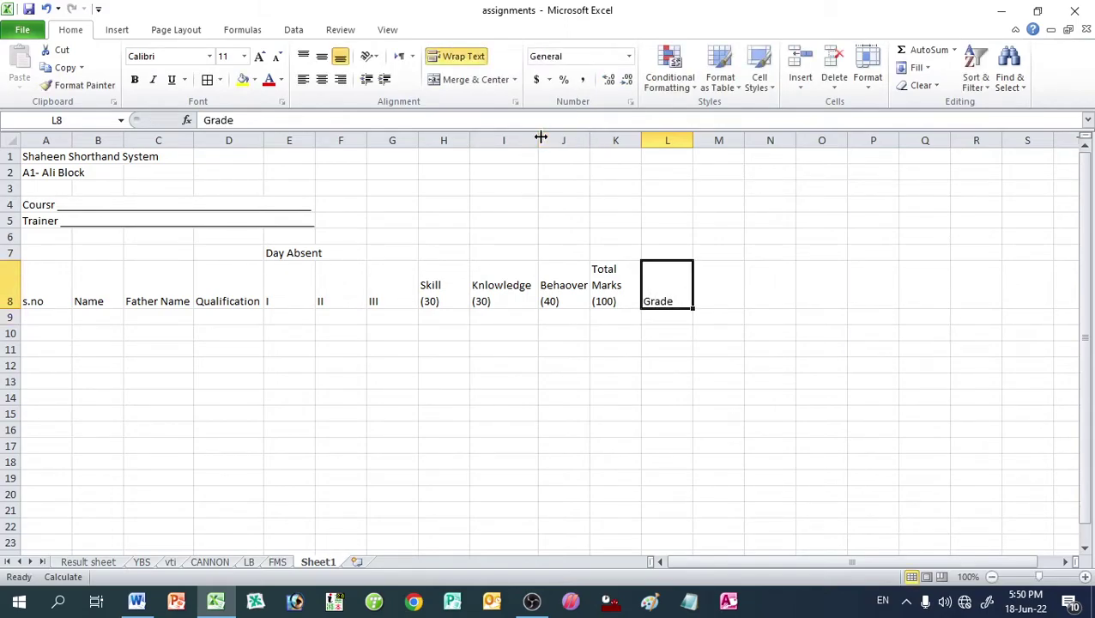
pyautogui.press('Left')
pyautogui.press('Left')
pyautogui.press('Left')
pyautogui.press('Left')
pyautogui.press('Left')
pyautogui.press('Left')
pyautogui.press('Left')
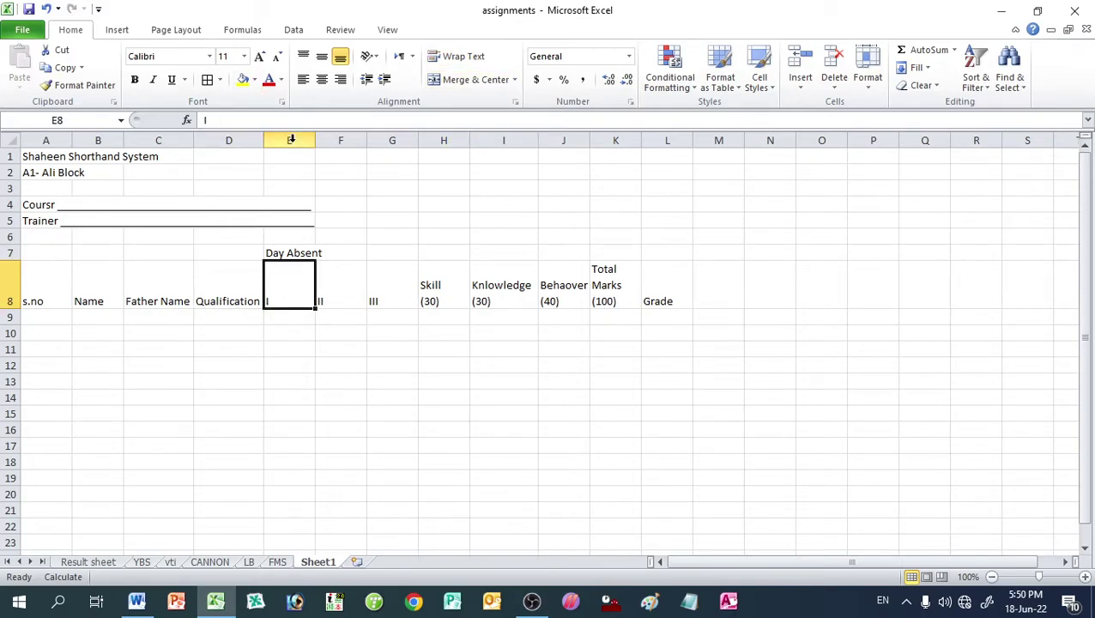
# Step: Set the width of Day Absent columns E, F and G to 4
pyautogui.moveTo(291, 140); pyautogui.dragTo(393, 140)
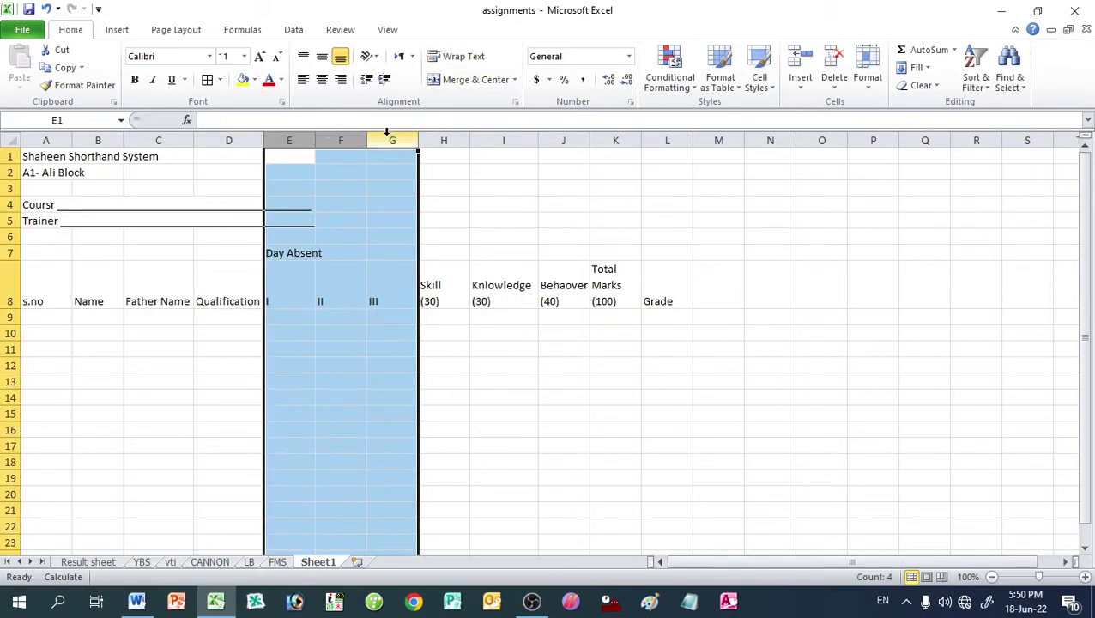
pyautogui.rightClick(393, 140)
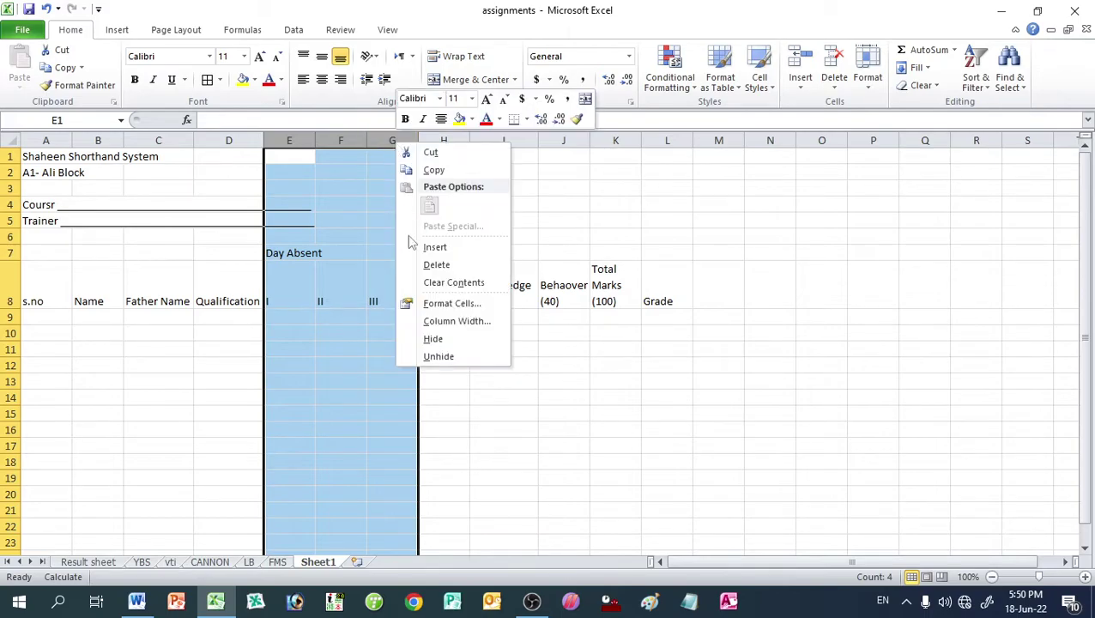
pyautogui.click(427, 321)
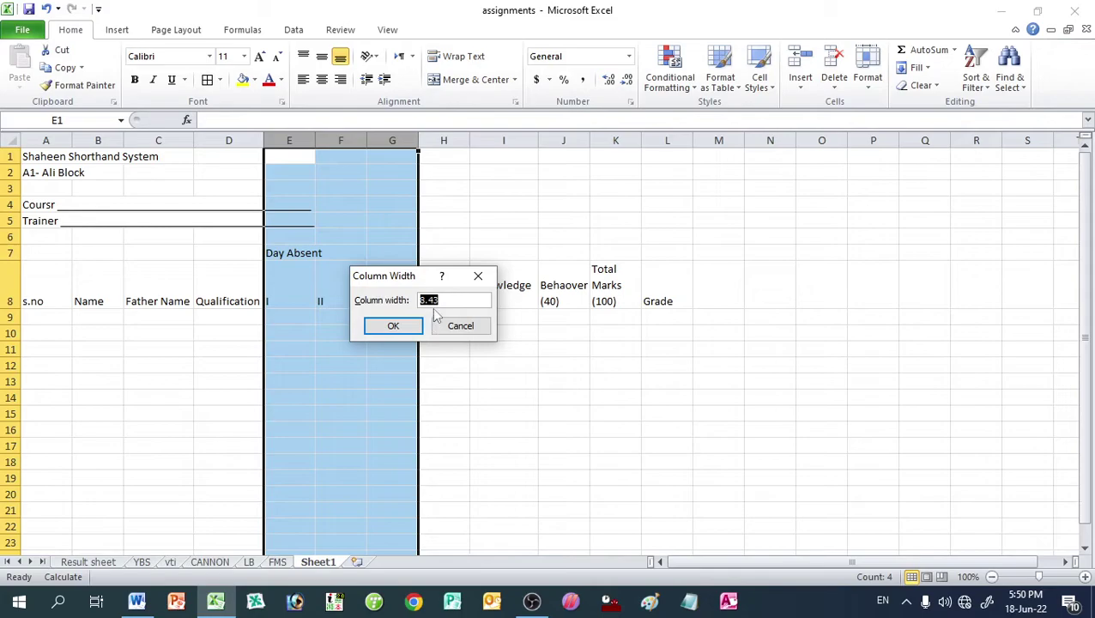
pyautogui.write('4')
pyautogui.press('Return')
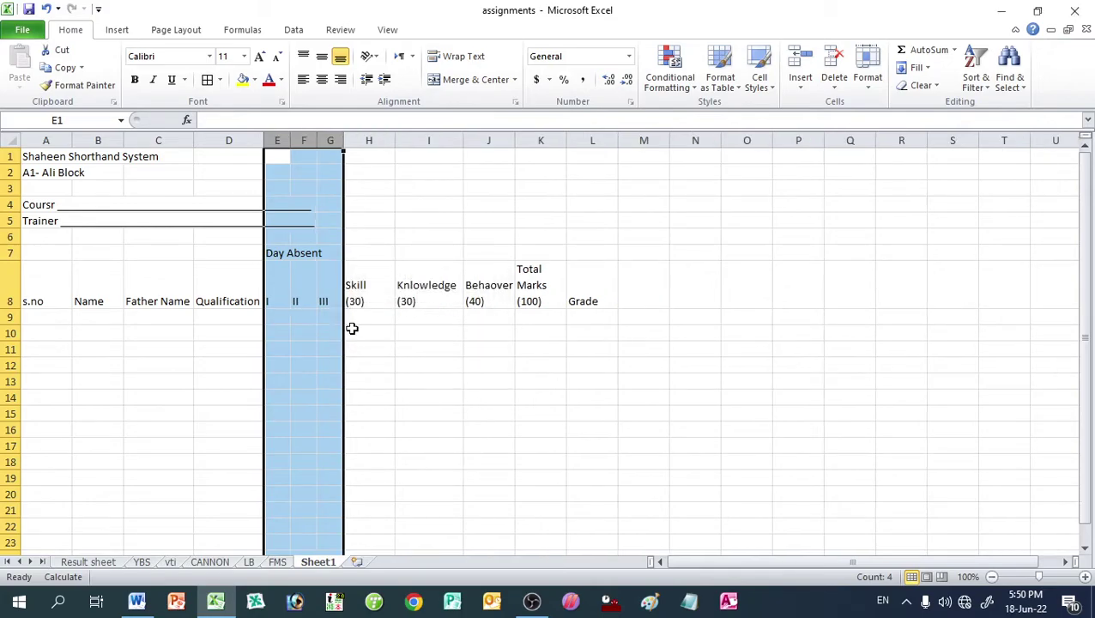
pyautogui.click(302, 318)
pyautogui.click(296, 298)
pyautogui.click(273, 287)
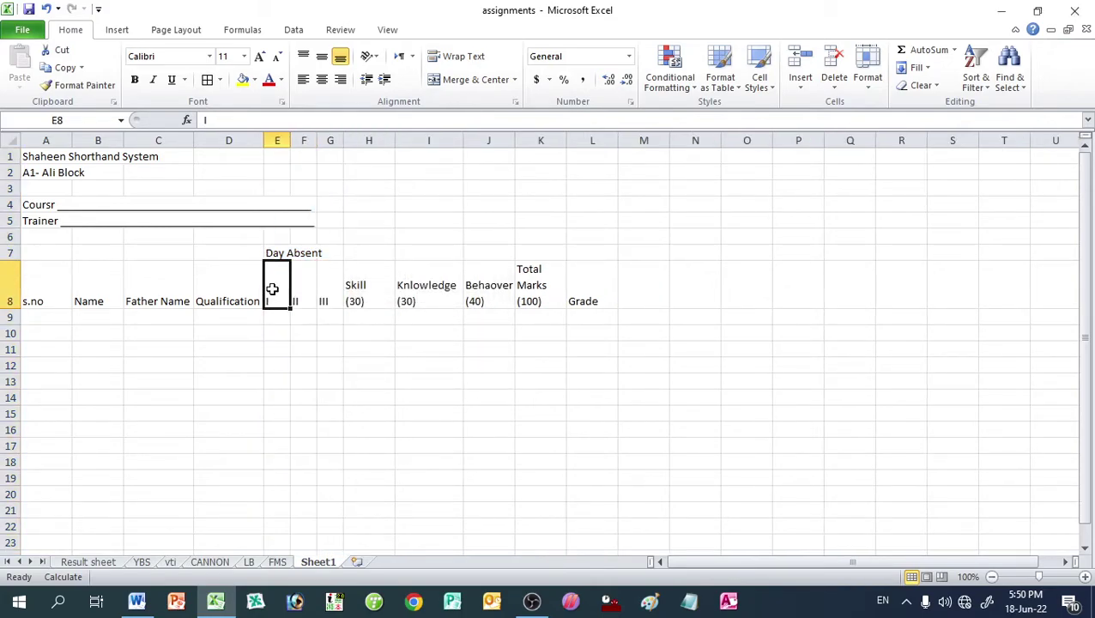
pyautogui.moveTo(46, 254); pyautogui.dragTo(47, 291)
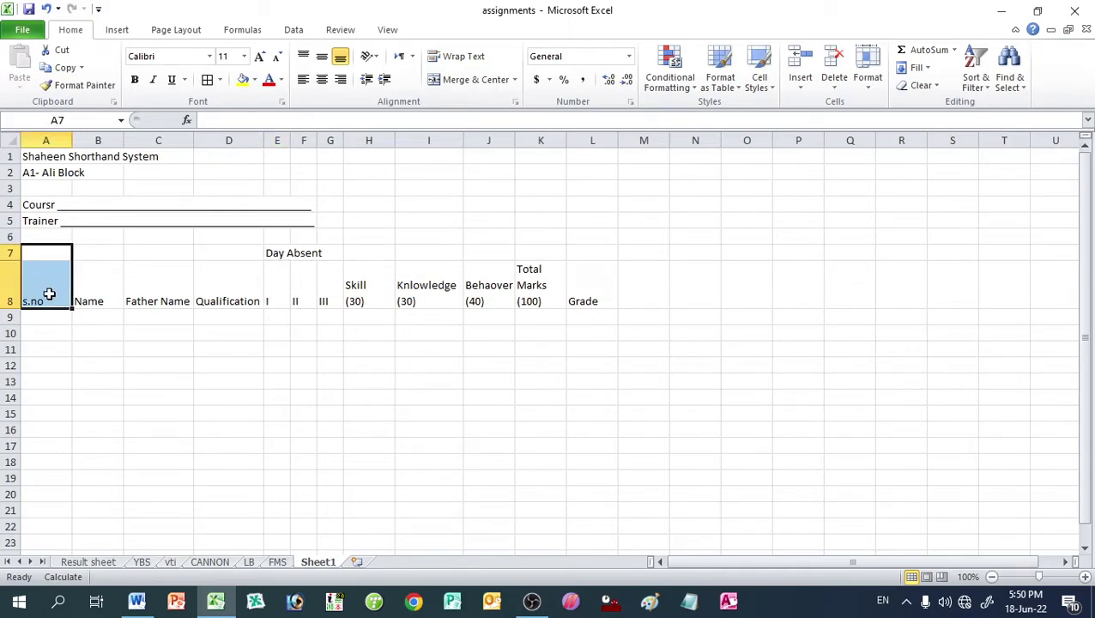
# Step: Merge and center the s.no, Name, Father Name and Qualification headings over rows 7–8
pyautogui.click(470, 79)
pyautogui.moveTo(83, 251); pyautogui.dragTo(93, 277)
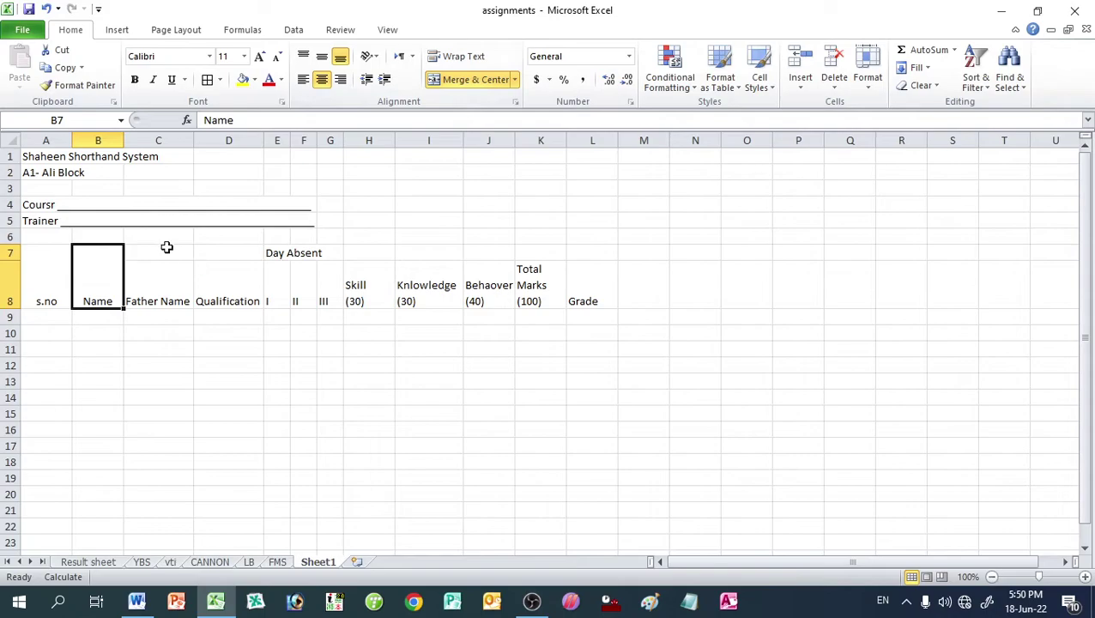
pyautogui.click(171, 274)
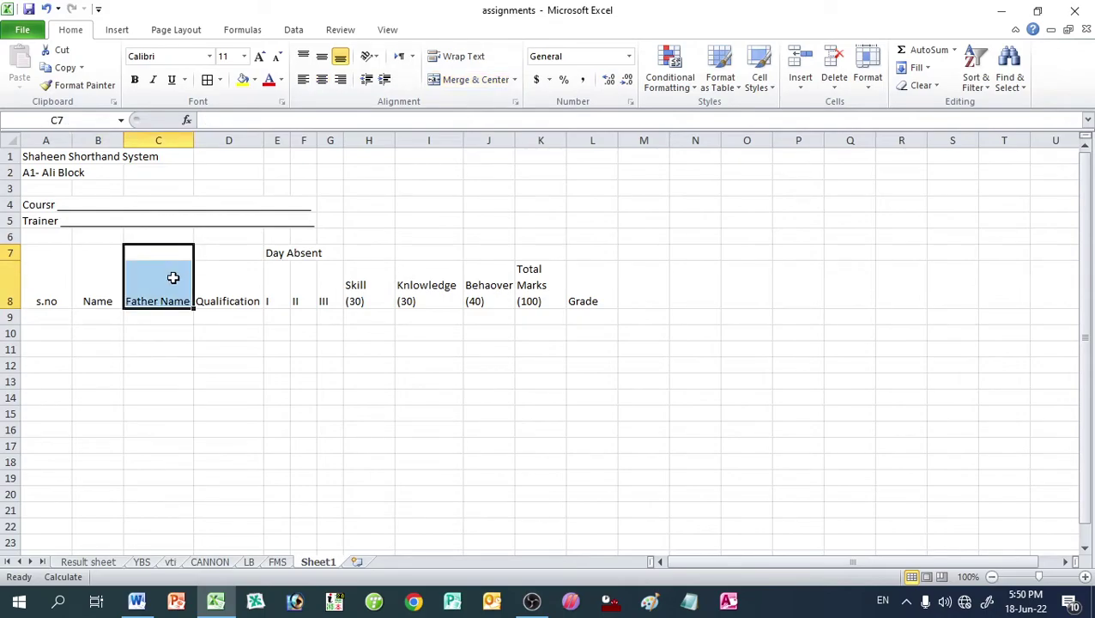
pyautogui.press('F4')
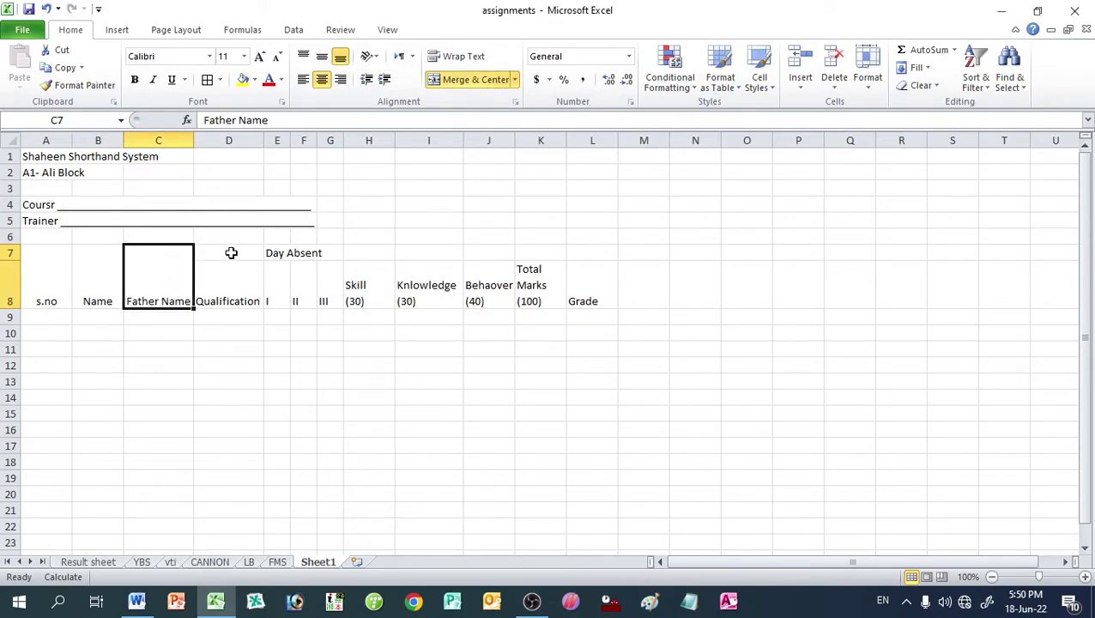
pyautogui.moveTo(229, 252); pyautogui.dragTo(242, 298)
pyautogui.press('F4')
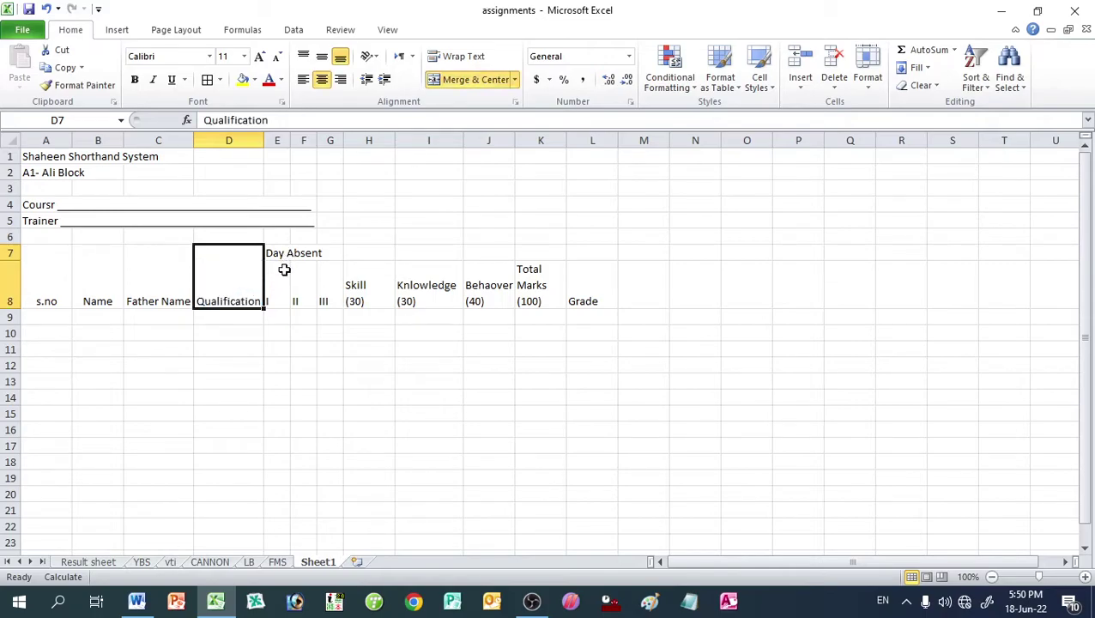
# Step: Merge the Skill, Knlowledge, Behaover, Total Marks and Grade headings over rows 7–8
pyautogui.moveTo(360, 255); pyautogui.dragTo(366, 288)
pyautogui.press('F4')
pyautogui.moveTo(409, 254); pyautogui.dragTo(418, 296)
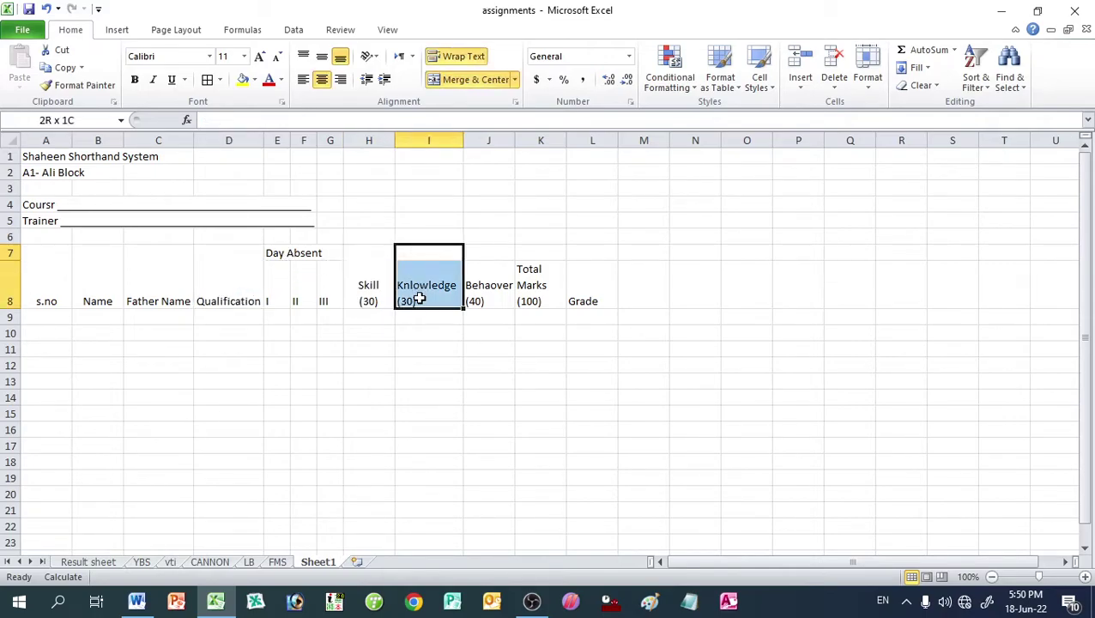
pyautogui.press('F4')
pyautogui.moveTo(468, 262)
pyautogui.mouseDown()
pyautogui.moveTo(482, 276)
pyautogui.moveTo(534, 283)
pyautogui.mouseUp()
pyautogui.press('F4')
pyautogui.press('F4')
pyautogui.moveTo(579, 248); pyautogui.dragTo(579, 281)
pyautogui.press('F4')
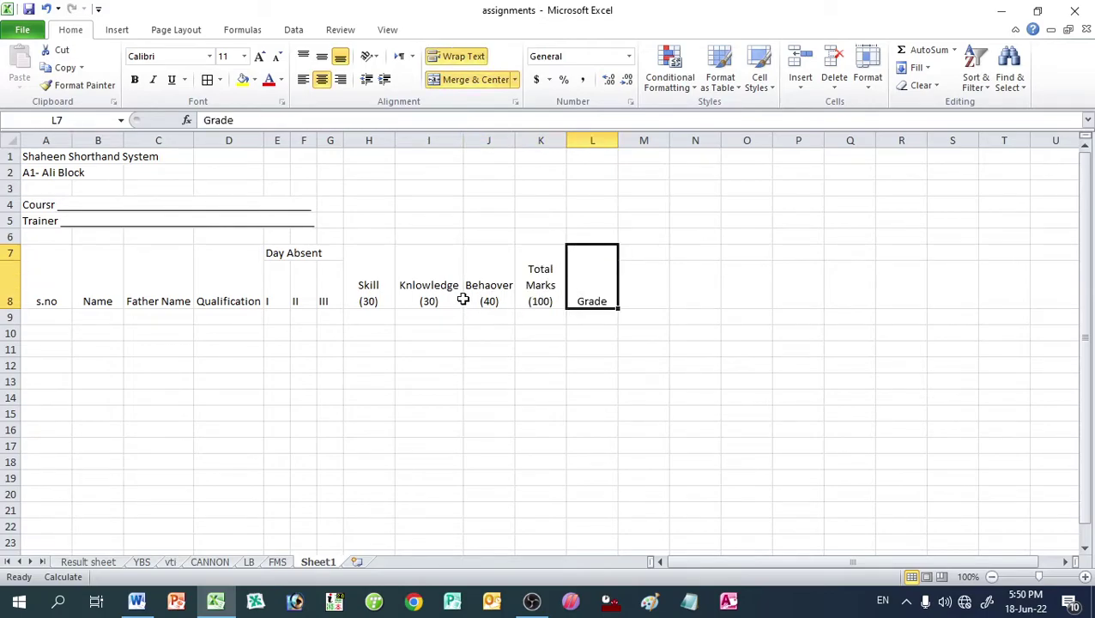
# Step: Put thick box borders around the Grade, Total Marks, Behaover, Knlowledge and Skill headings
pyautogui.click(220, 79)
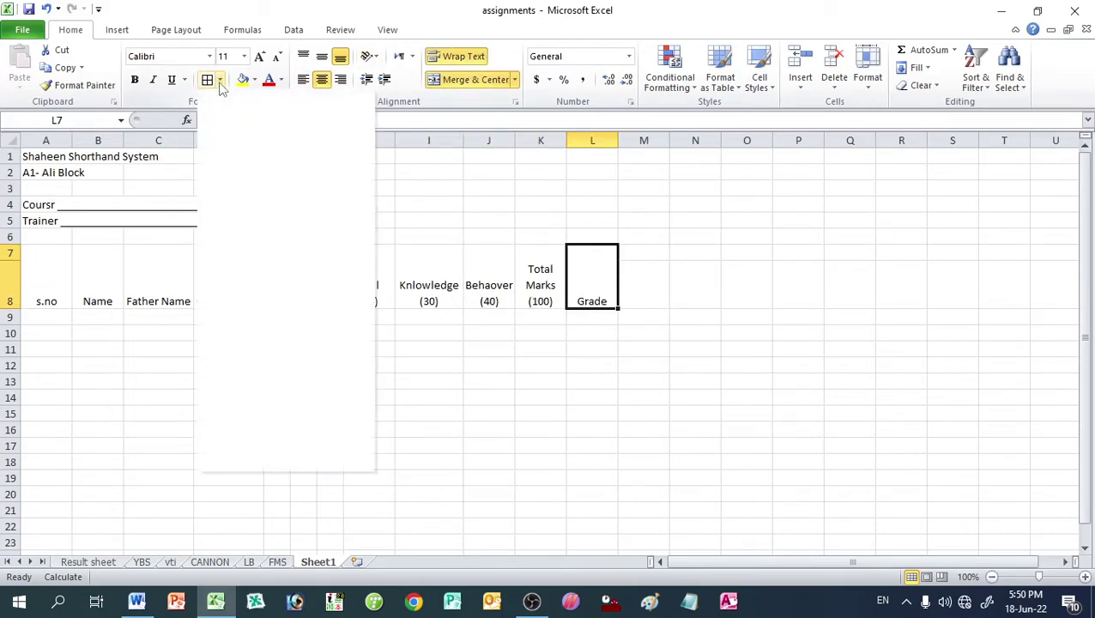
pyautogui.click(216, 243)
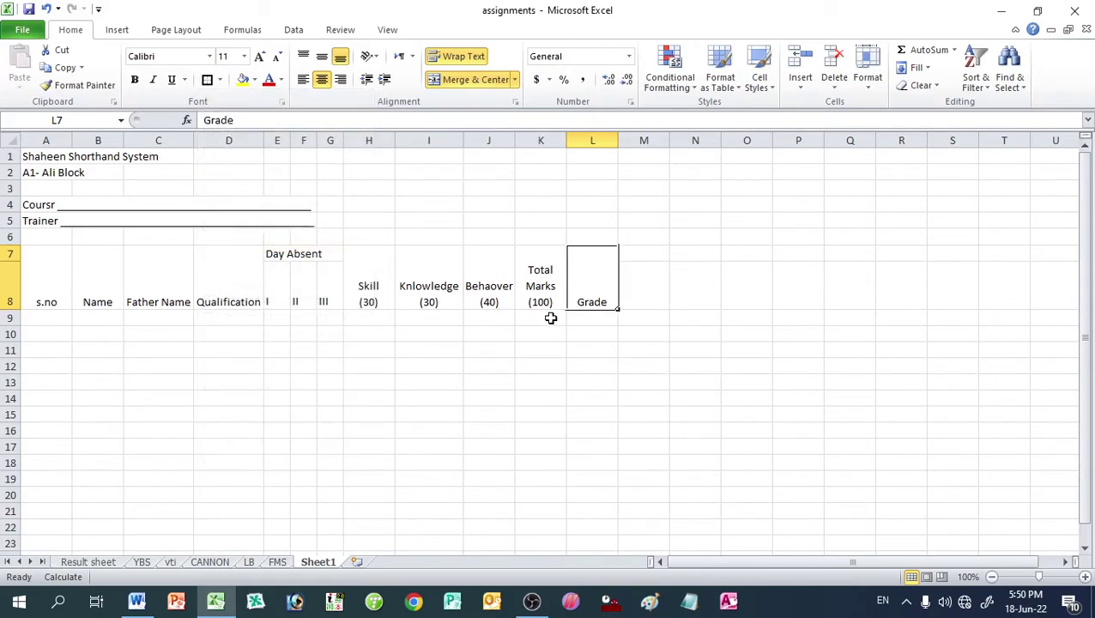
pyautogui.press('Left')
pyautogui.press('F4')
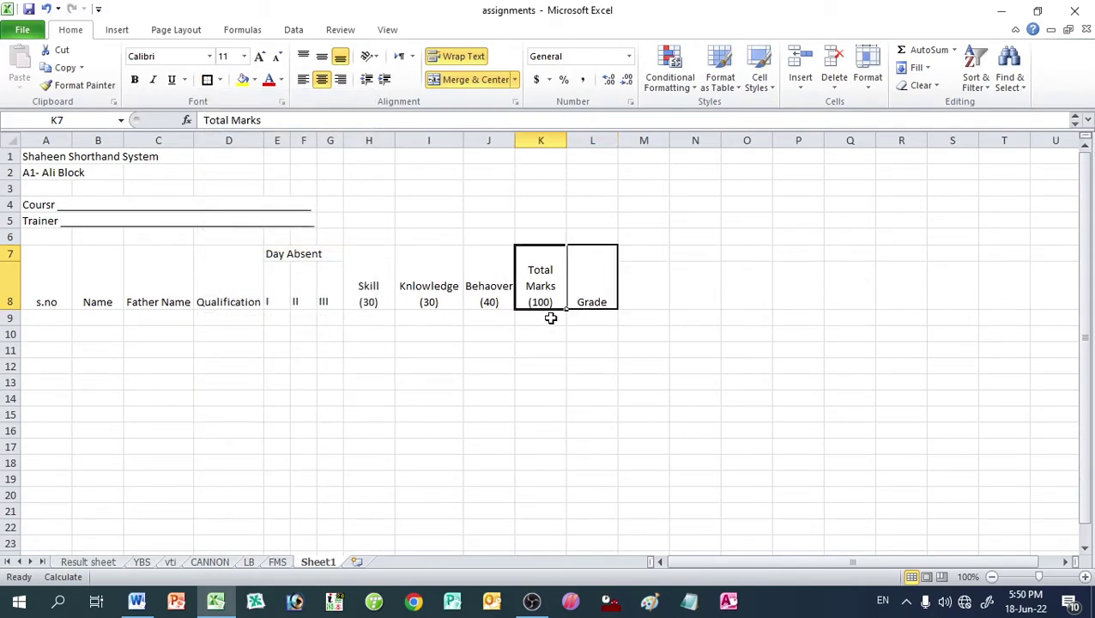
pyautogui.press('Left')
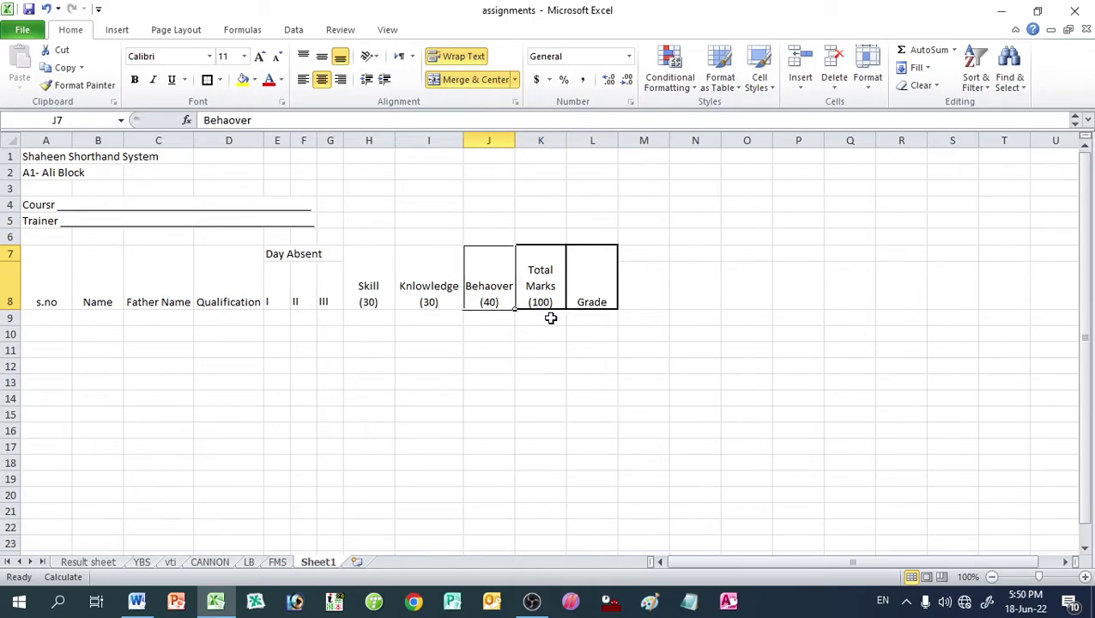
pyautogui.press('F4')
pyautogui.press('Left')
pyautogui.press('F4')
pyautogui.press('Left')
pyautogui.press('F4')
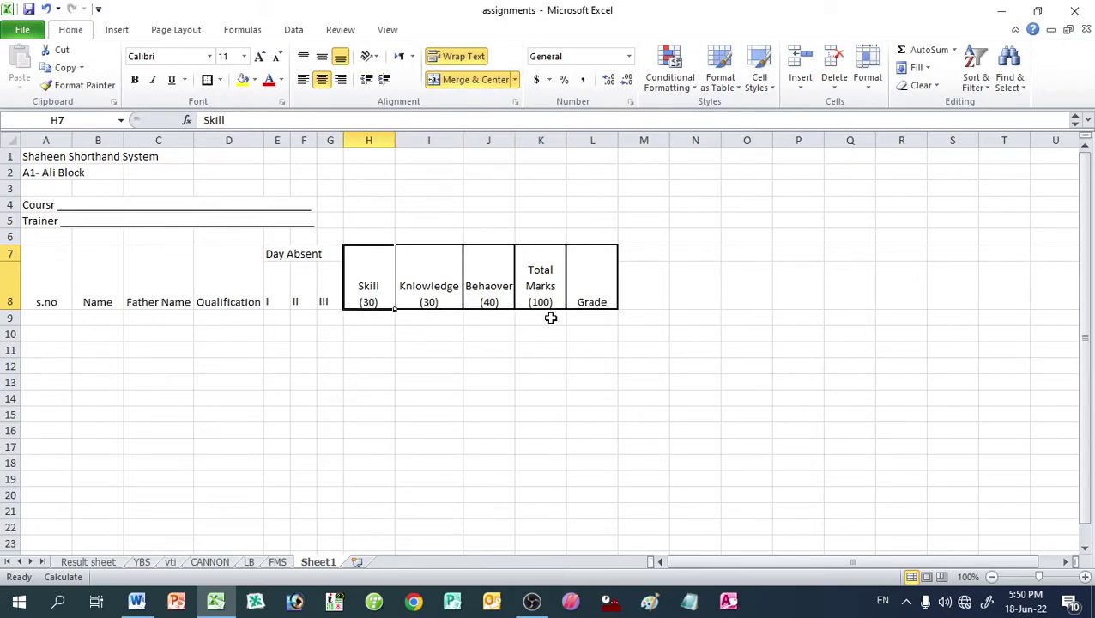
pyautogui.hotkey('ctrl', 'z')
pyautogui.hotkey('ctrl', 'z')
pyautogui.hotkey('ctrl', 'z')
pyautogui.hotkey('ctrl', 'z')
pyautogui.hotkey('ctrl', 'y')
pyautogui.hotkey('ctrl', 'y')
pyautogui.hotkey('ctrl', 'y')
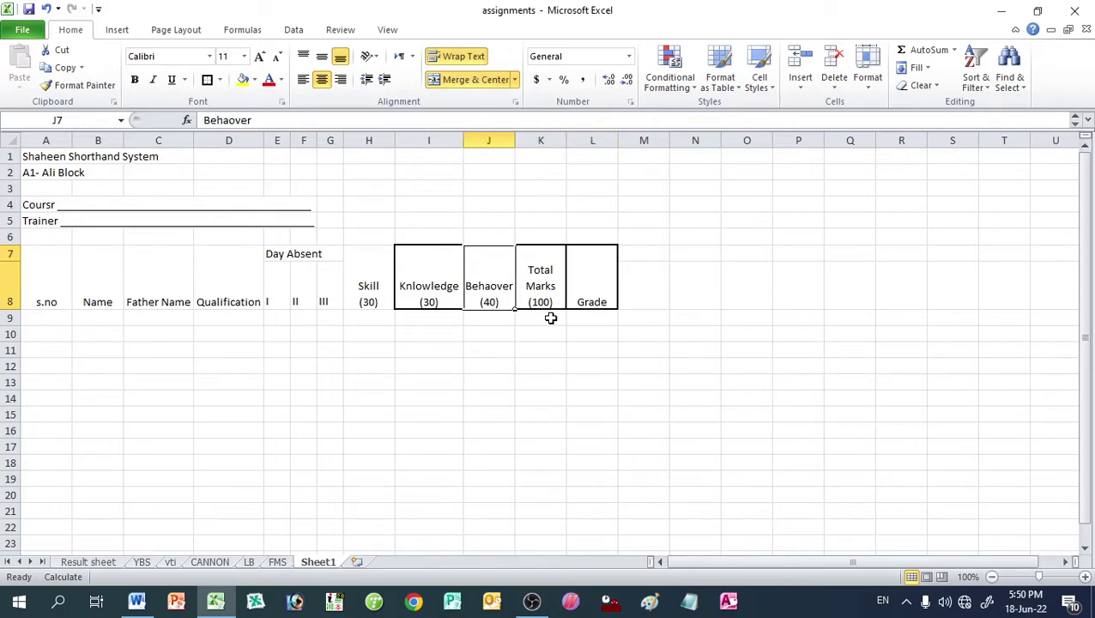
pyautogui.hotkey('ctrl', 'y')
pyautogui.hotkey('ctrl', 'y')
# Step: Box-border the Day Absent sub-labels I, II and III in row 8
pyautogui.press('Left')
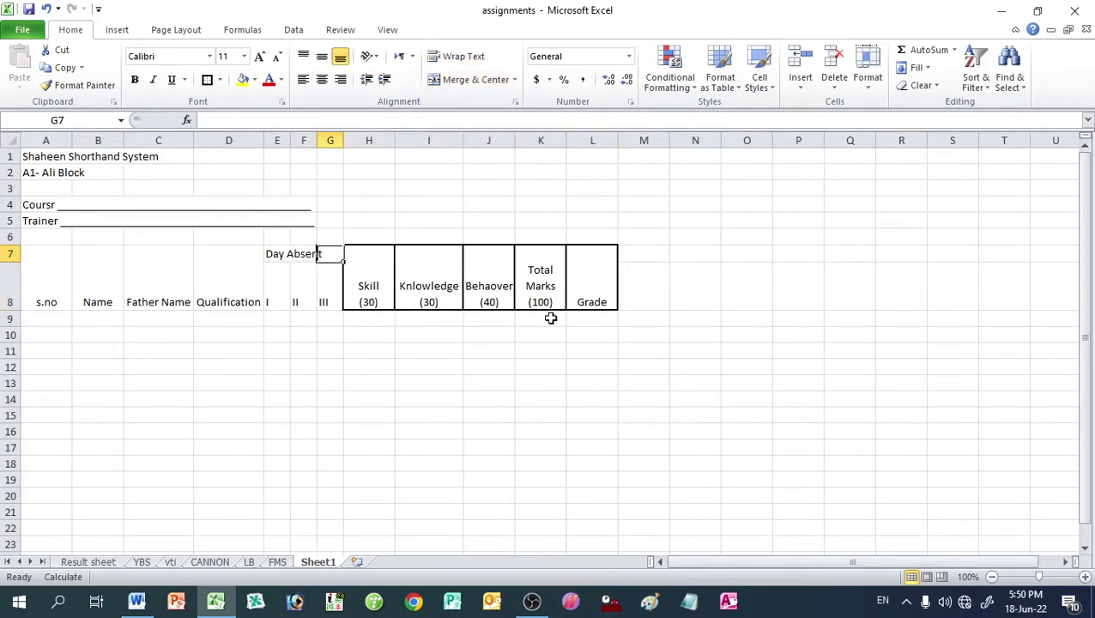
pyautogui.press('Left')
pyautogui.press('Down')
pyautogui.press('F4')
pyautogui.press('Right')
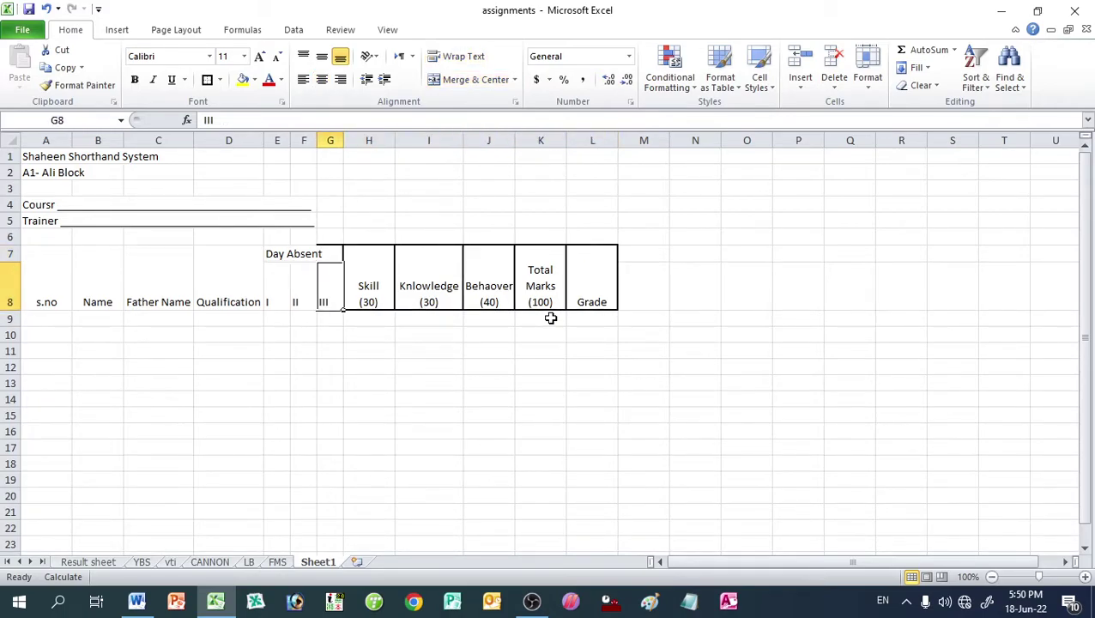
pyautogui.press('F4')
pyautogui.press('Left')
pyautogui.press('Left')
pyautogui.press('F4')
# Step: Merge and box-border the Qualification, Father Name, Name and s.no headings across rows 7–8
pyautogui.press('Left')
pyautogui.press('Up')
pyautogui.hotkey('shift', 'Down')
pyautogui.press('F4')
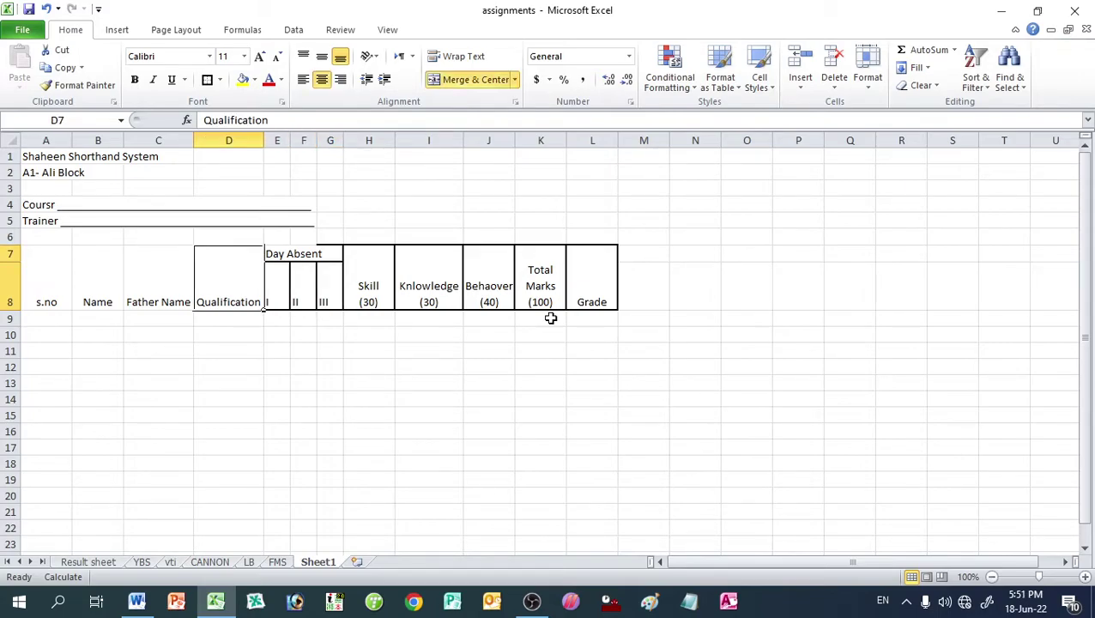
pyautogui.press('Left')
pyautogui.hotkey('shift', 'Down')
pyautogui.press('F4')
pyautogui.press('Left')
pyautogui.hotkey('shift', 'Down')
pyautogui.press('F4')
pyautogui.press('Left')
pyautogui.hotkey('shift', 'Down')
pyautogui.press('F4')
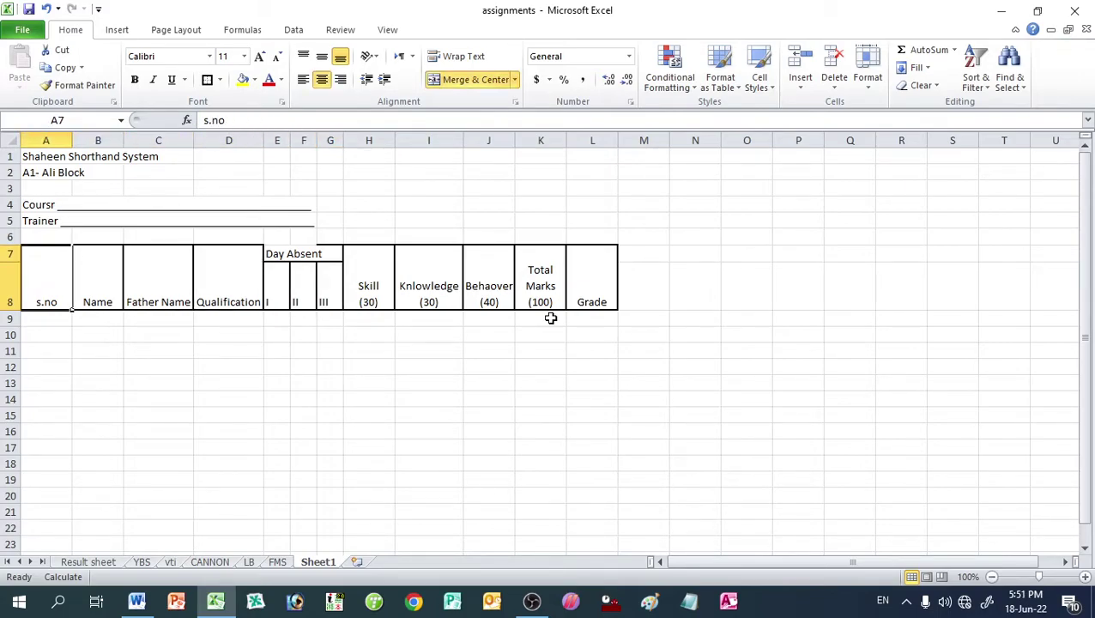
# Step: Merge and center 'Day Absent' across E7:G7
pyautogui.press('Right')
pyautogui.press('Right')
pyautogui.press('Right')
pyautogui.press('Right')
pyautogui.press('Down')
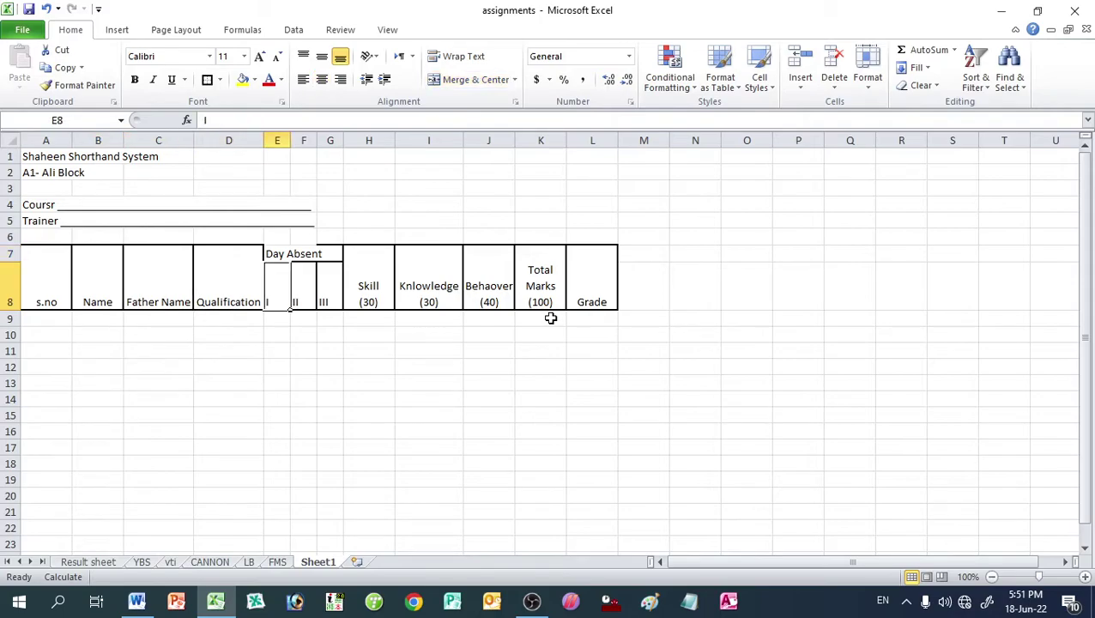
pyautogui.press('Up')
pyautogui.hotkey('shift', 'Right')
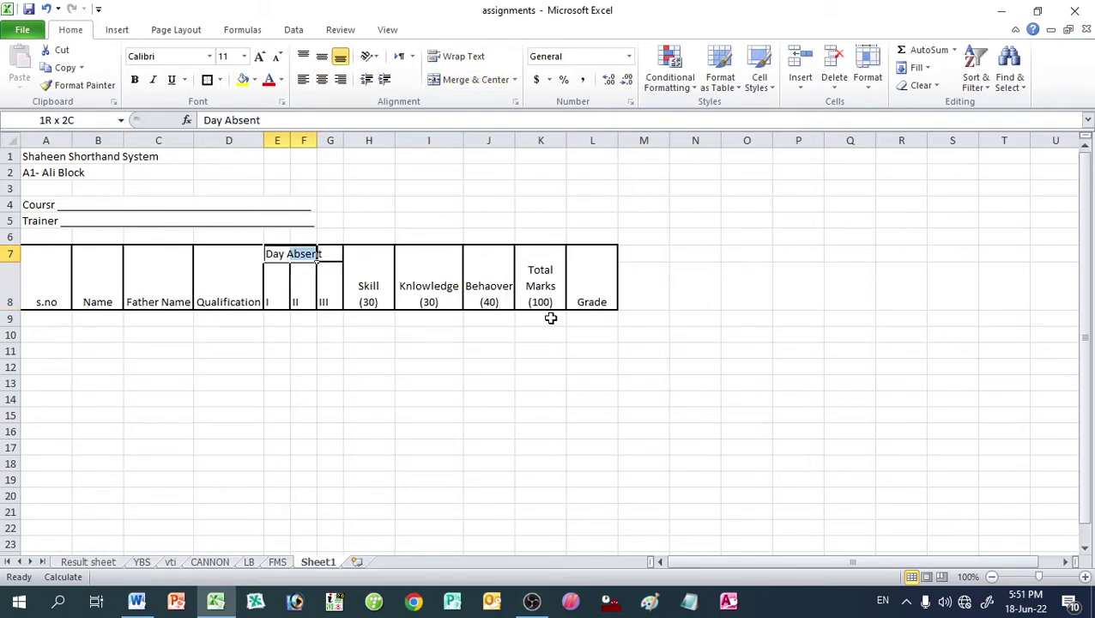
pyautogui.hotkey('shift', 'Right')
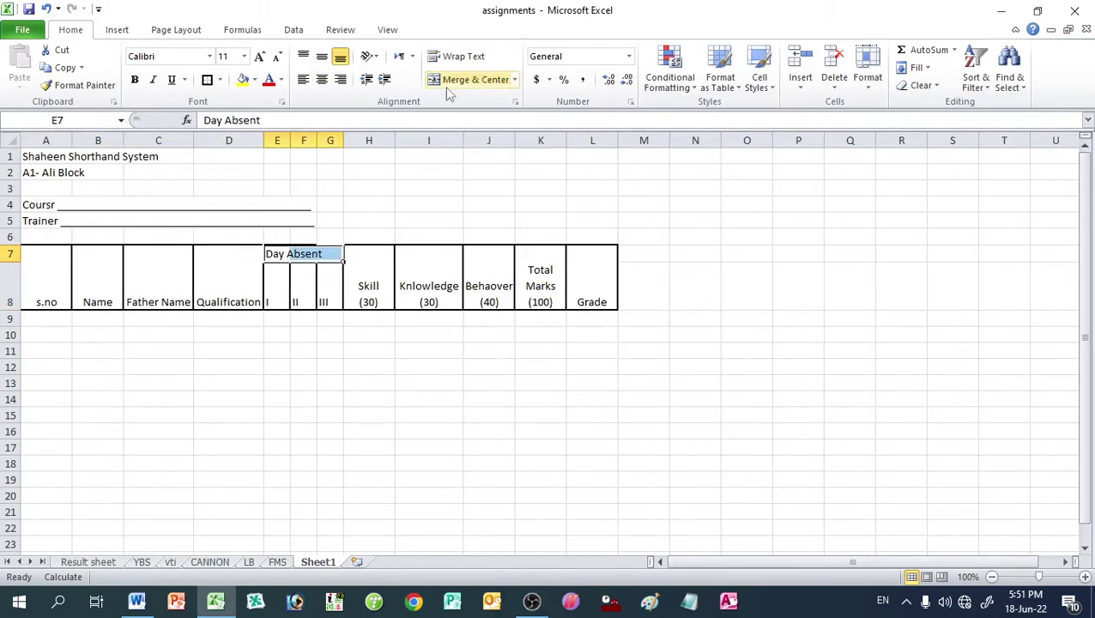
pyautogui.click(445, 81)
pyautogui.click(315, 379)
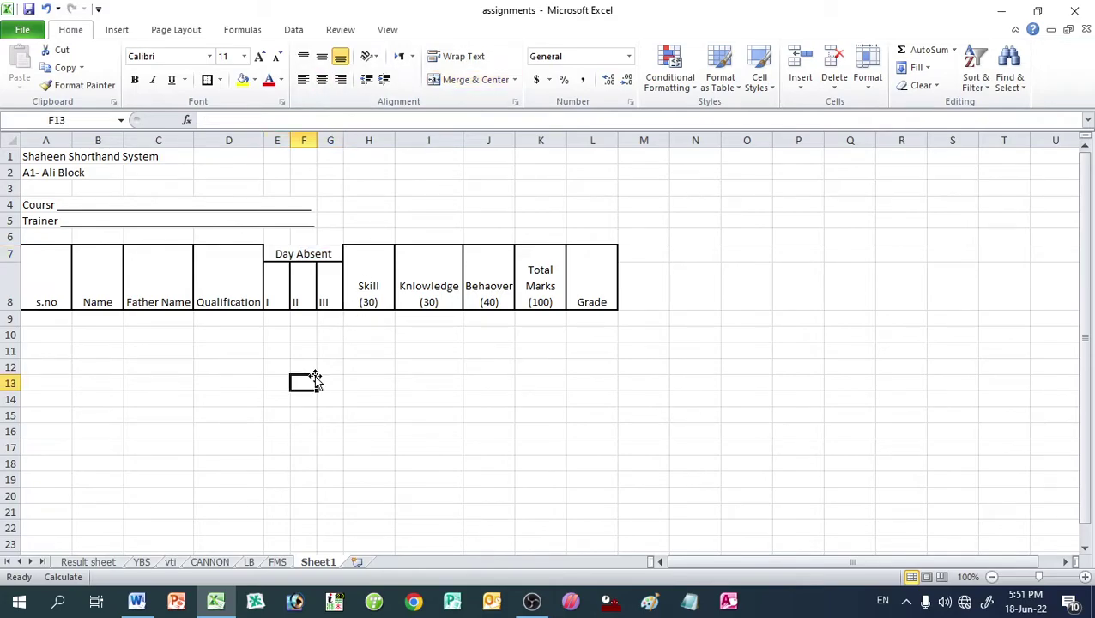
pyautogui.click(294, 257)
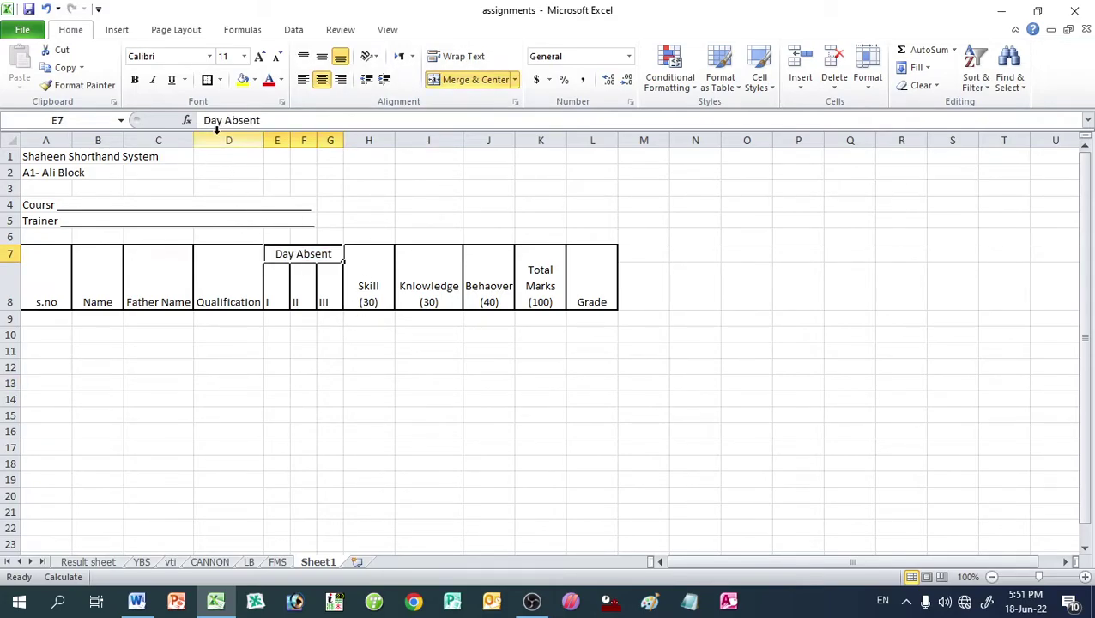
pyautogui.click(230, 408)
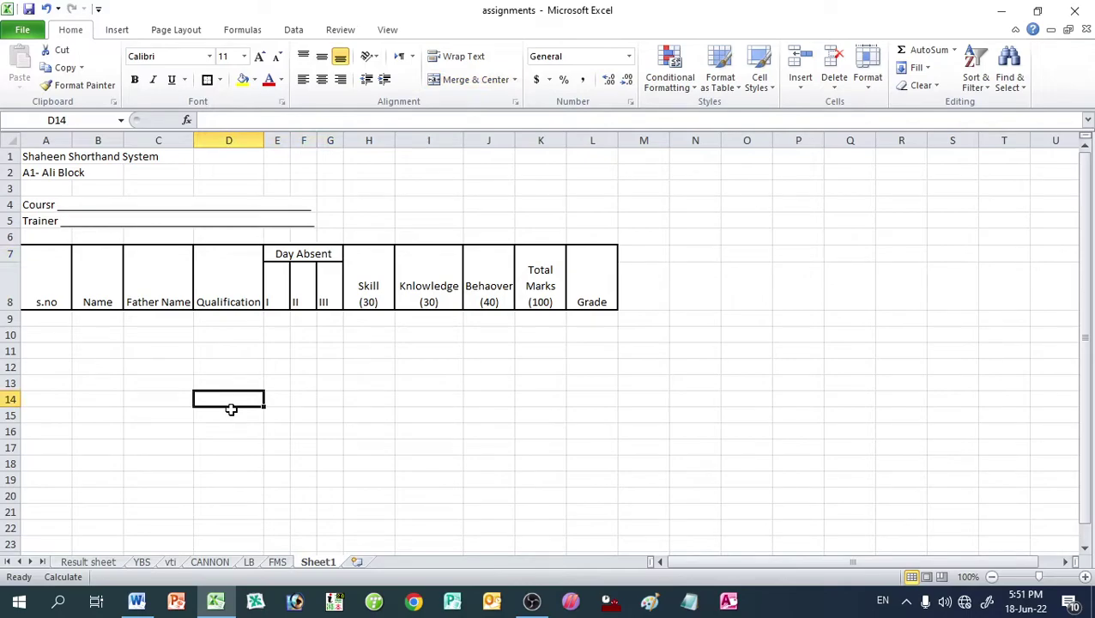
# Step: Switch the sheet's page setup to landscape orientation from the print screen
pyautogui.hotkey('ctrl', 'p')
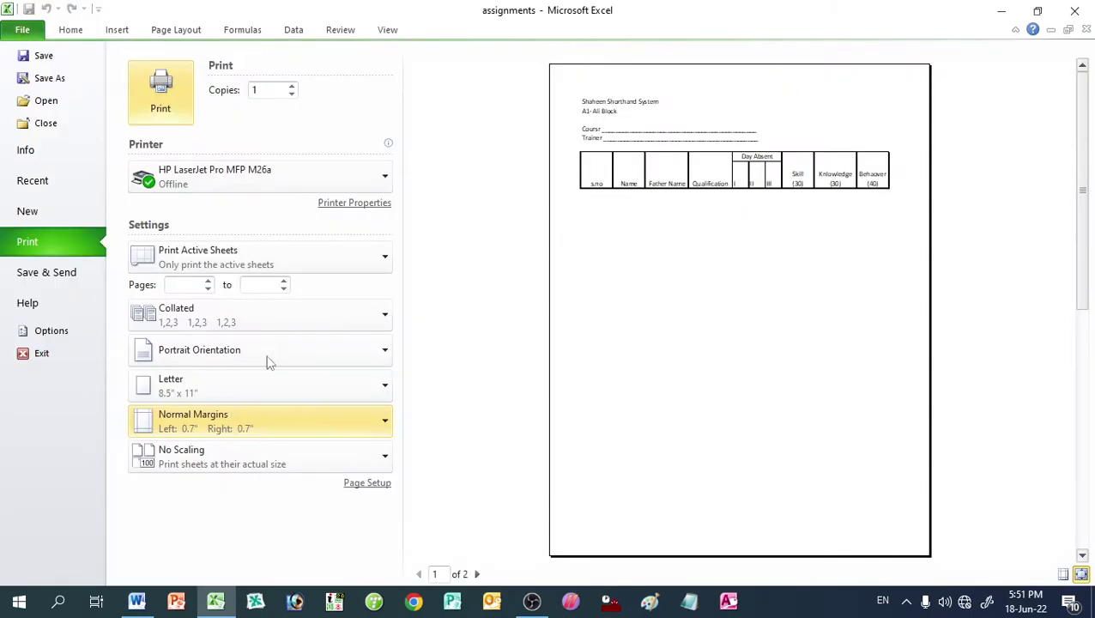
pyautogui.click(364, 483)
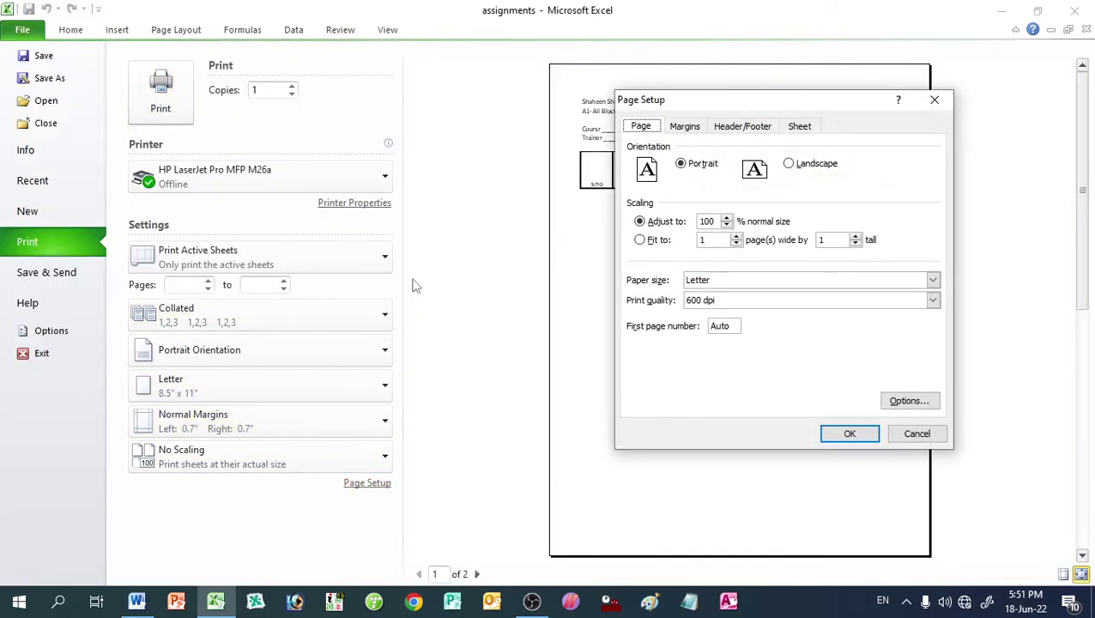
pyautogui.click(812, 163)
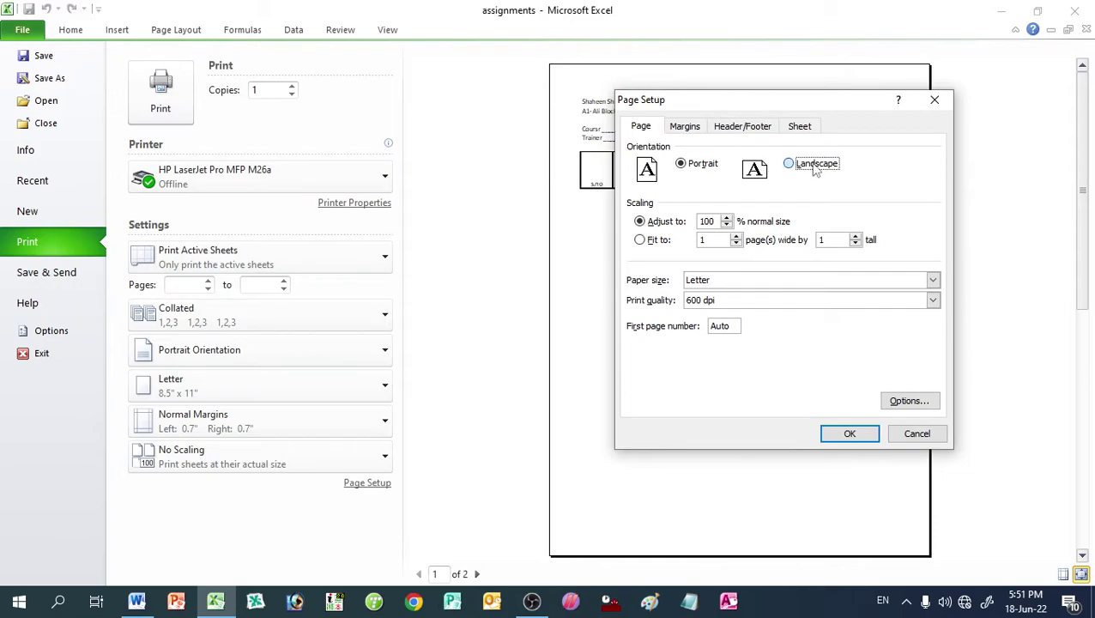
pyautogui.click(856, 437)
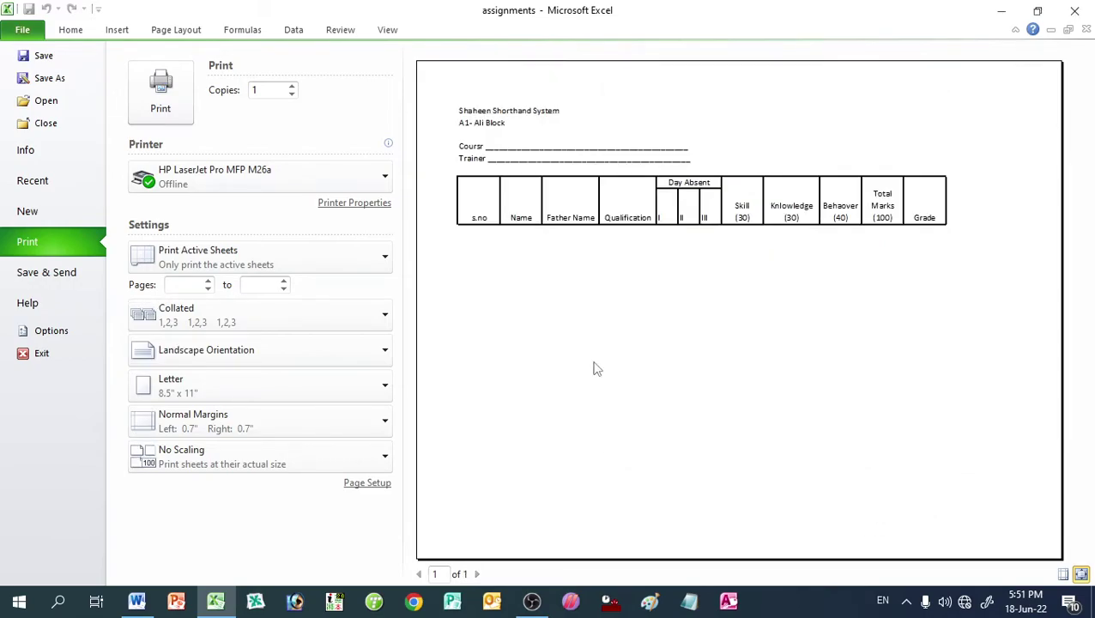
pyautogui.press('Escape')
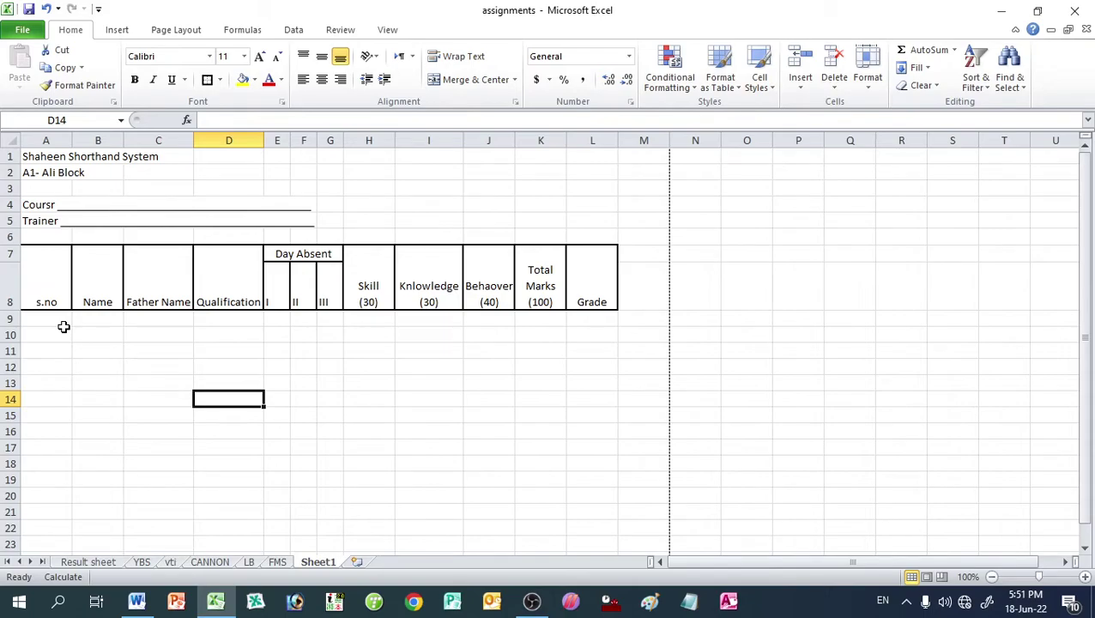
pyautogui.hotkey('alt', 'Tab')
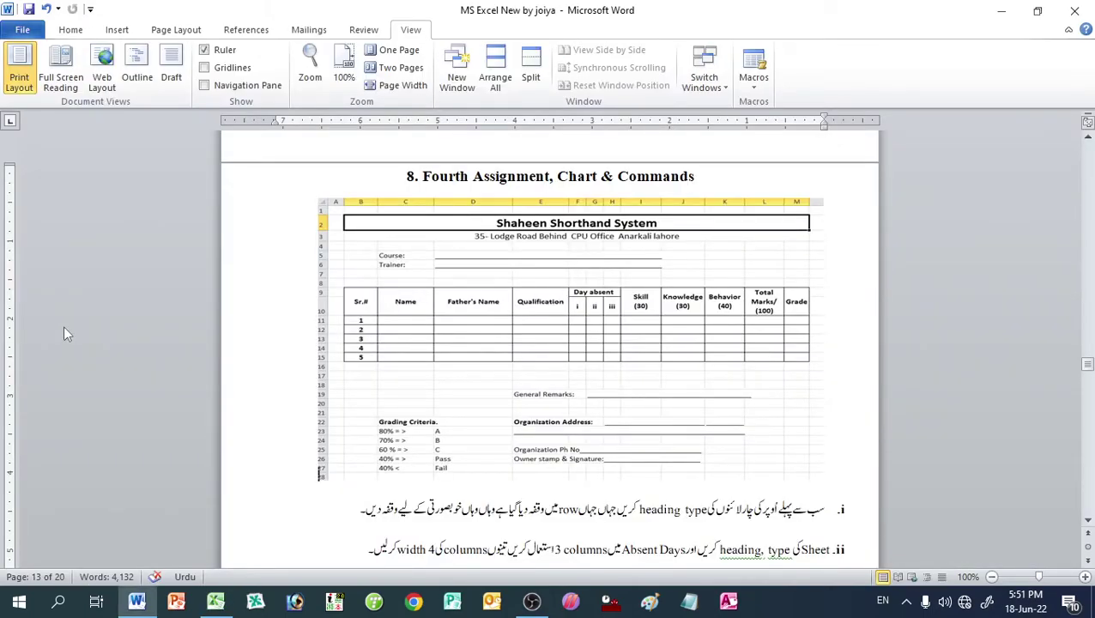
pyautogui.hotkey('alt', 'Tab')
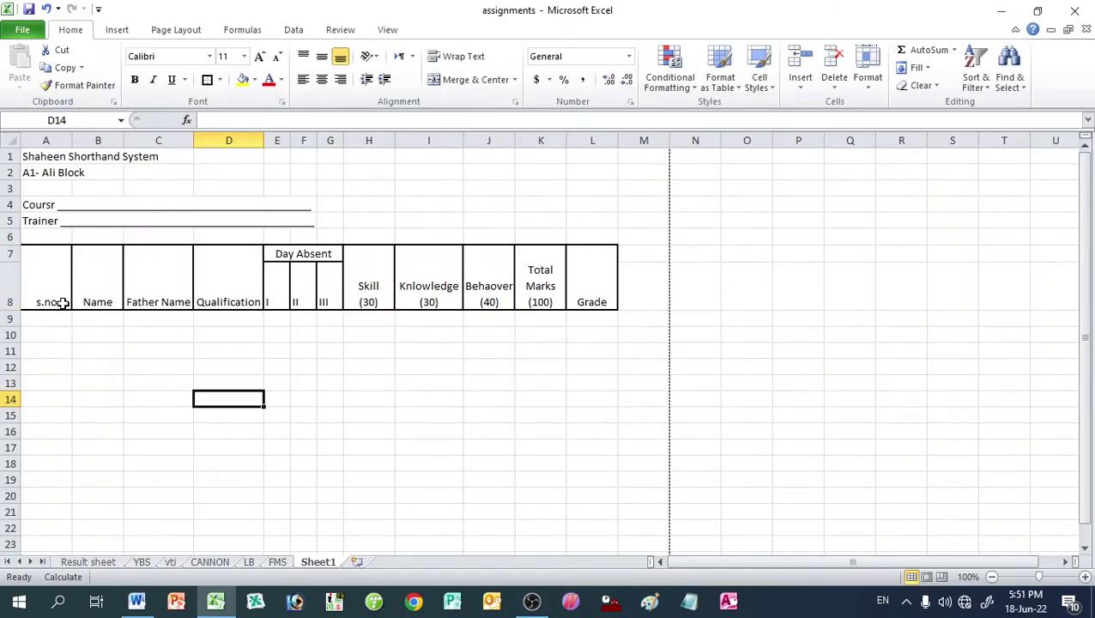
# Step: Fill serial numbers 1 to 5 down A9:A13
pyautogui.click(50, 316)
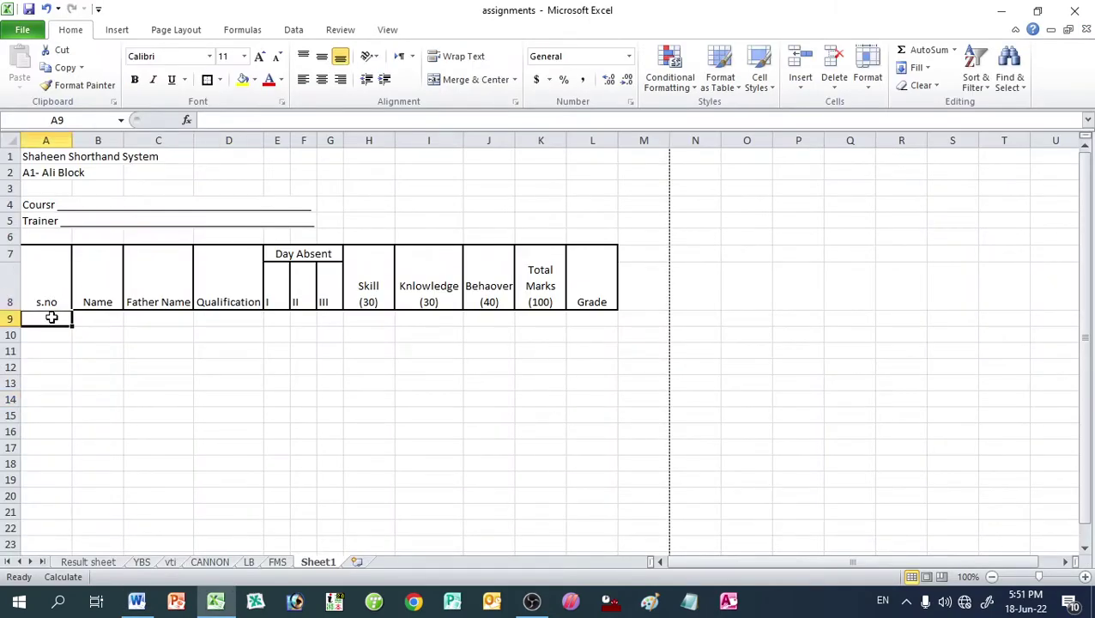
pyautogui.write('1')
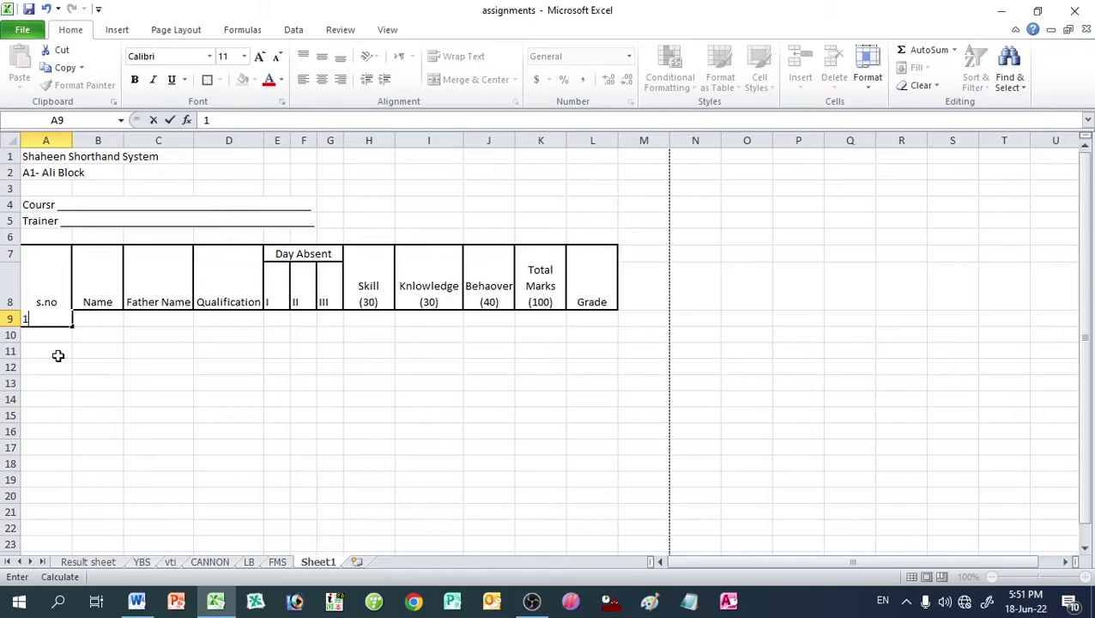
pyautogui.moveTo(73, 324); pyautogui.dragTo(78, 399)
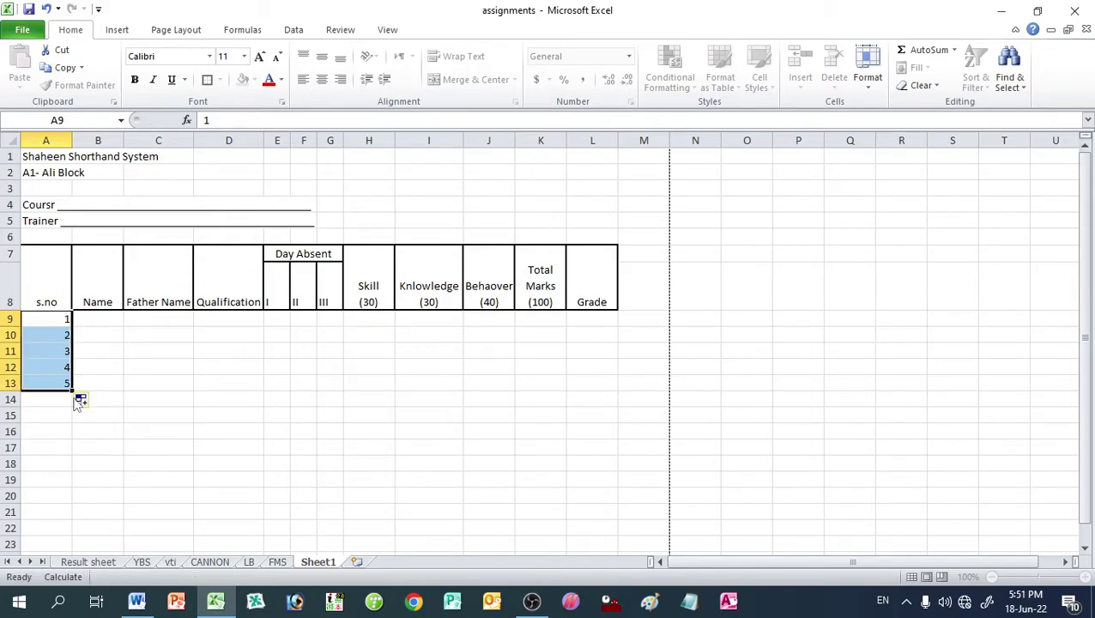
pyautogui.click(103, 334)
# Step: Apply All Borders to the student rows A9:L13
pyautogui.moveTo(54, 320)
pyautogui.mouseDown()
pyautogui.moveTo(242, 367)
pyautogui.moveTo(585, 371)
pyautogui.moveTo(592, 384)
pyautogui.mouseUp()
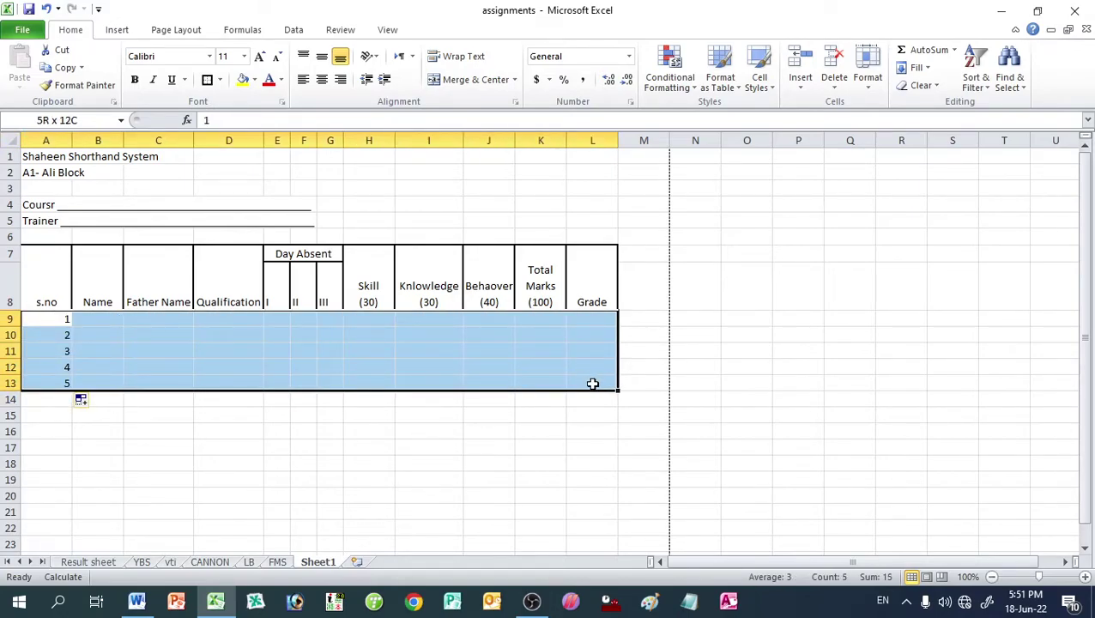
pyautogui.click(220, 80)
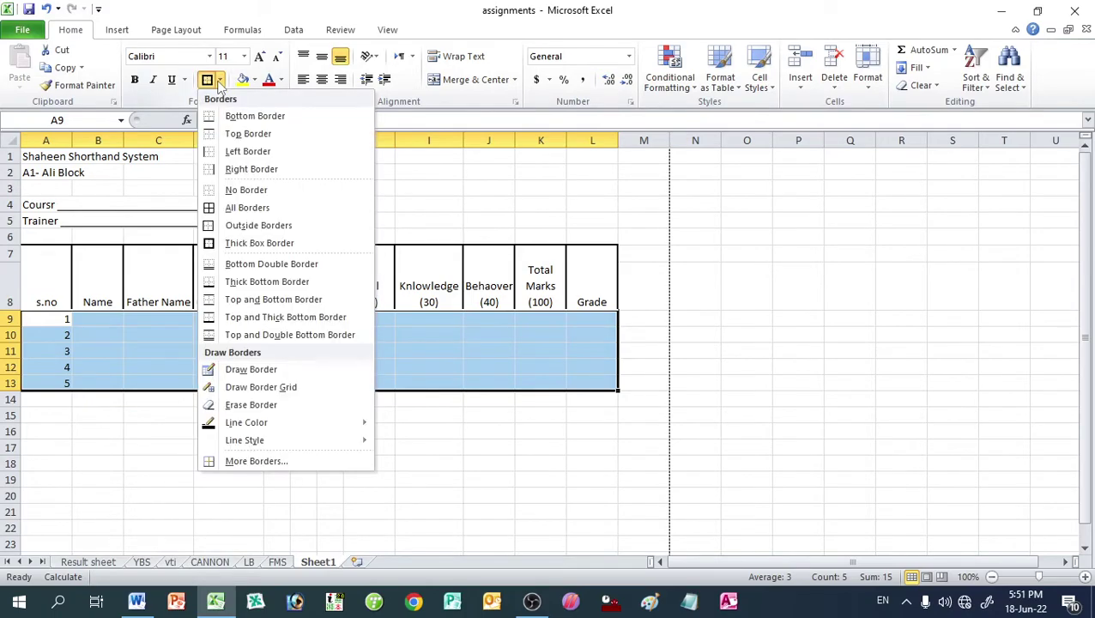
pyautogui.click(245, 207)
pyautogui.click(140, 461)
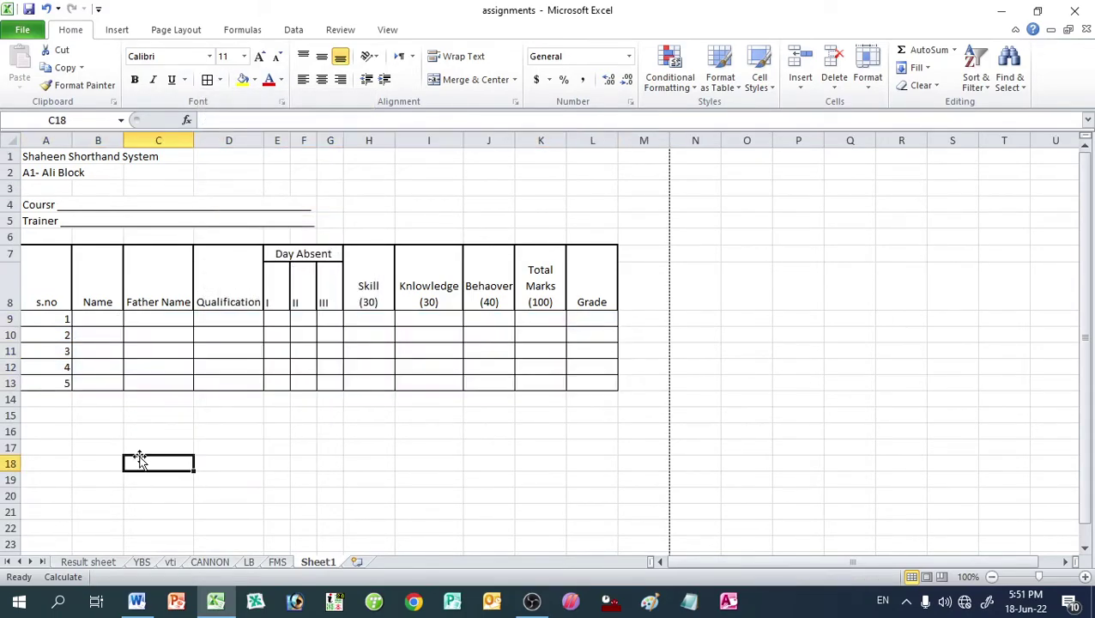
pyautogui.click(96, 319)
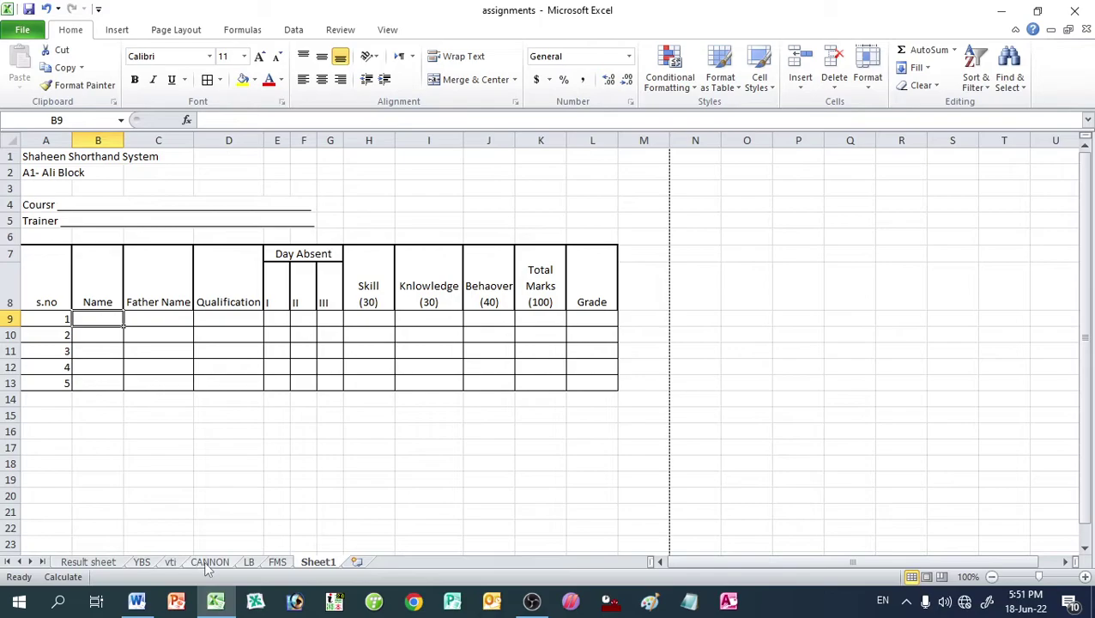
# Step: On the vti sheet, enter the third student's name in B10 and widen column B
pyautogui.click(168, 563)
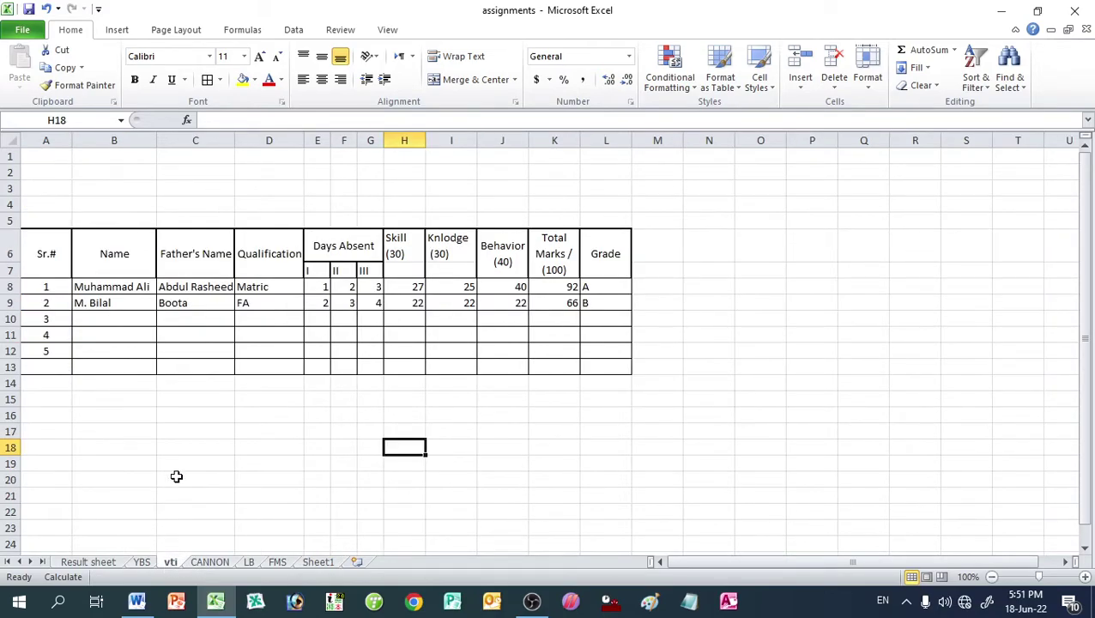
pyautogui.click(101, 316)
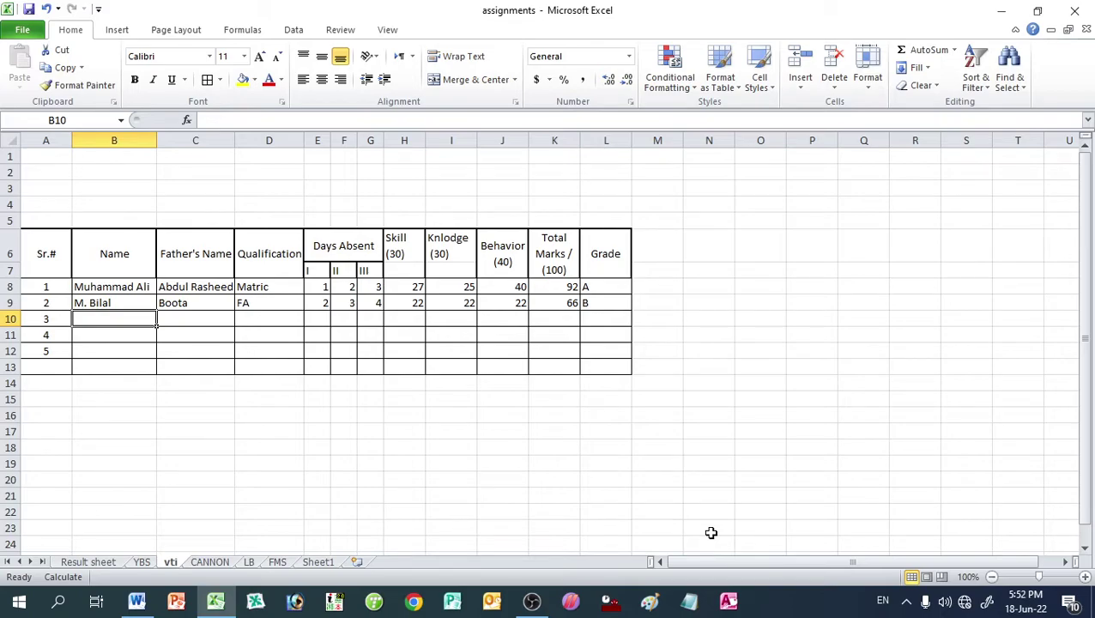
pyautogui.write('Muhamma')
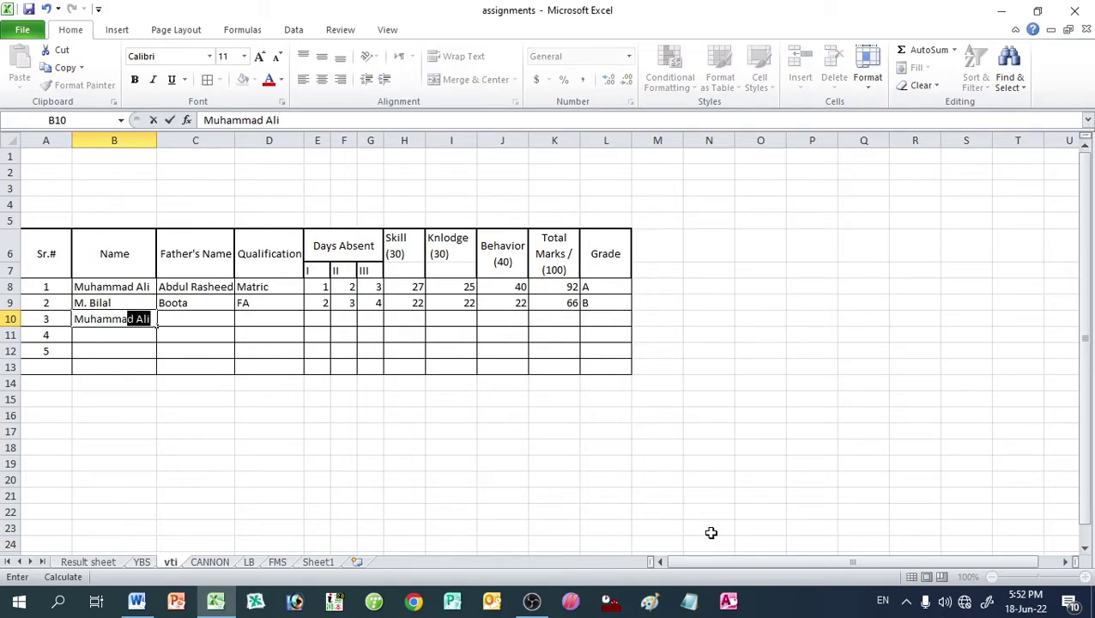
pyautogui.write('d Nasee')
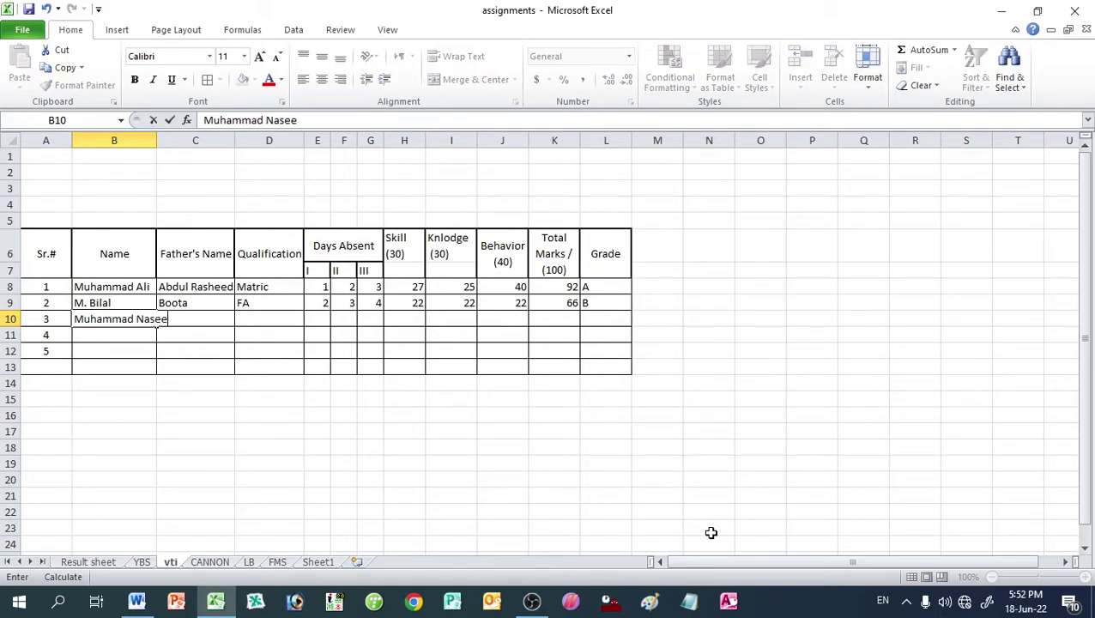
pyautogui.write('m')
pyautogui.press('Return')
pyautogui.press('Up')
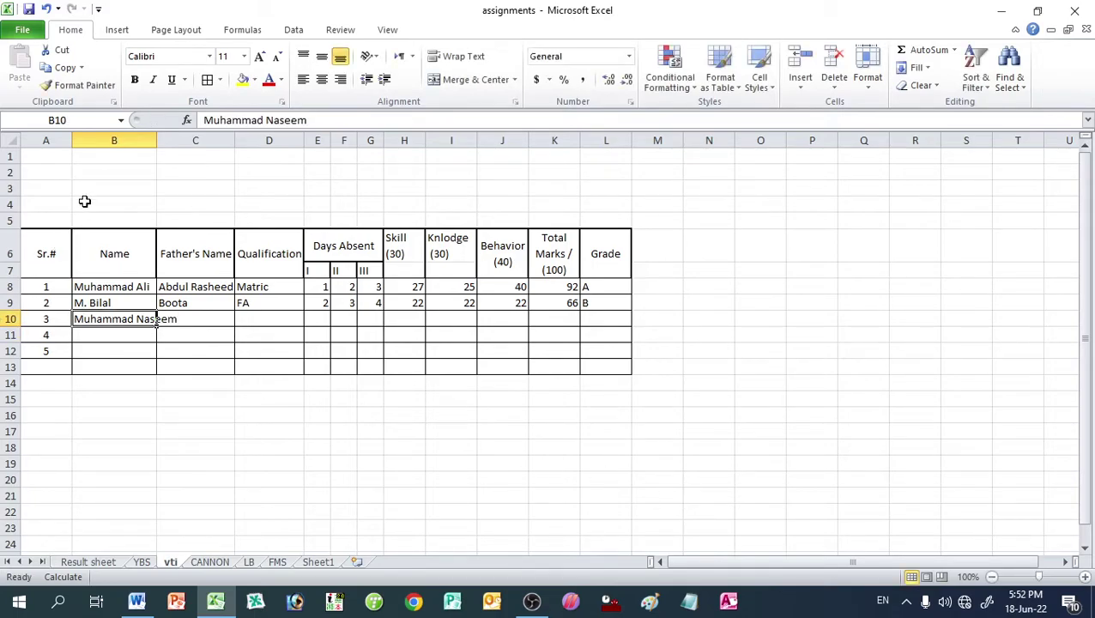
pyautogui.moveTo(157, 140); pyautogui.dragTo(187, 138)
# Step: Enter the fourth and fifth students' names in B11 and B12
pyautogui.click(108, 337)
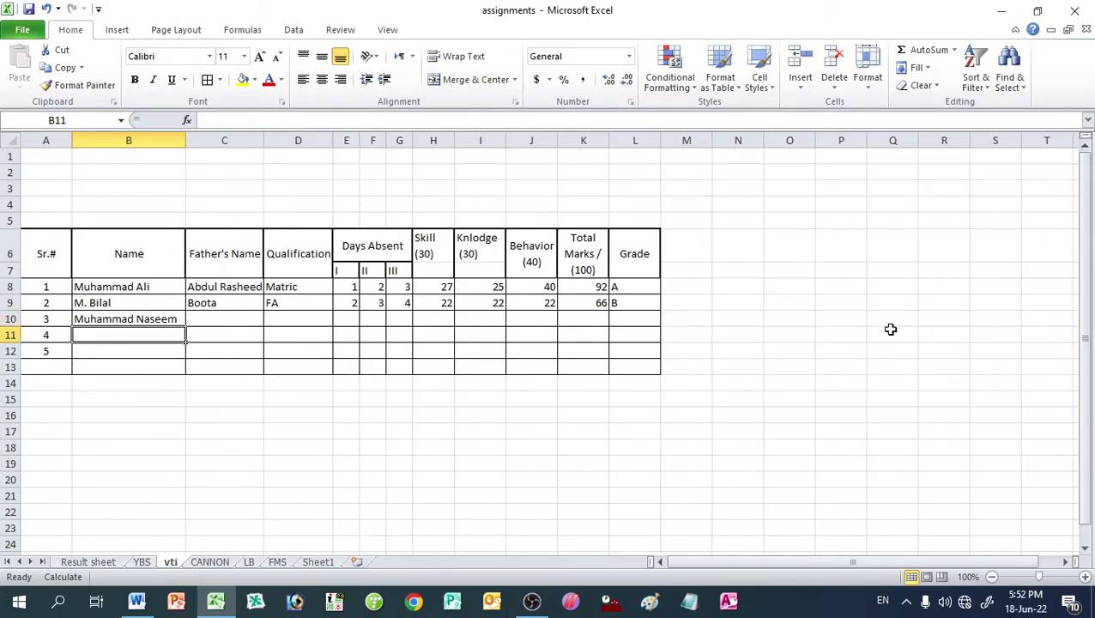
pyautogui.write('M')
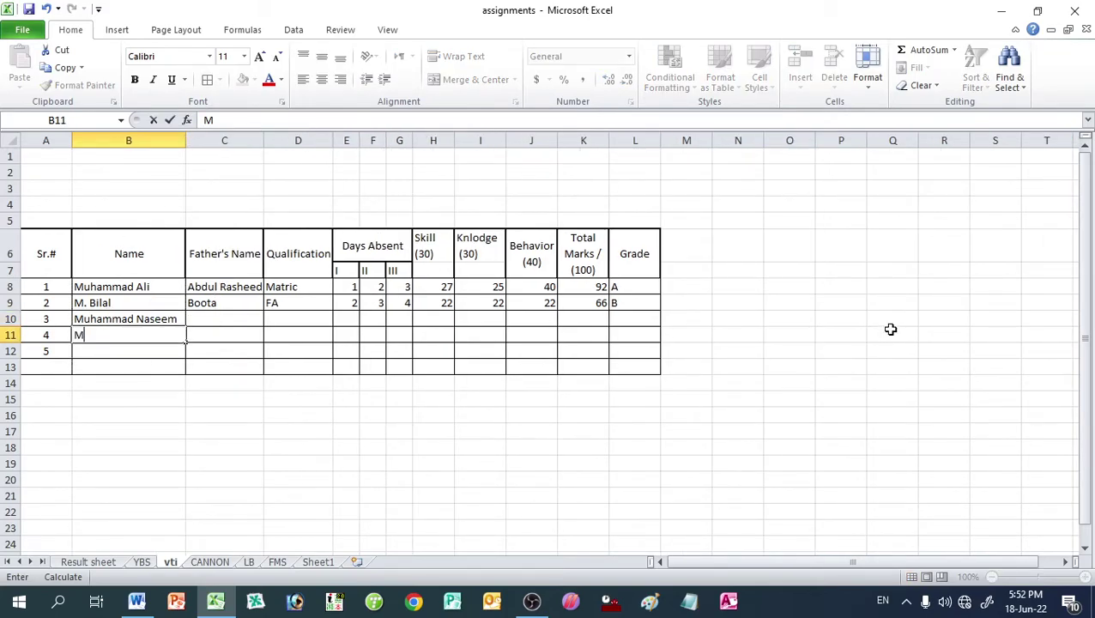
pyautogui.press('BackSpace')
pyautogui.write('Sa')
pyautogui.write('ad Nasee')
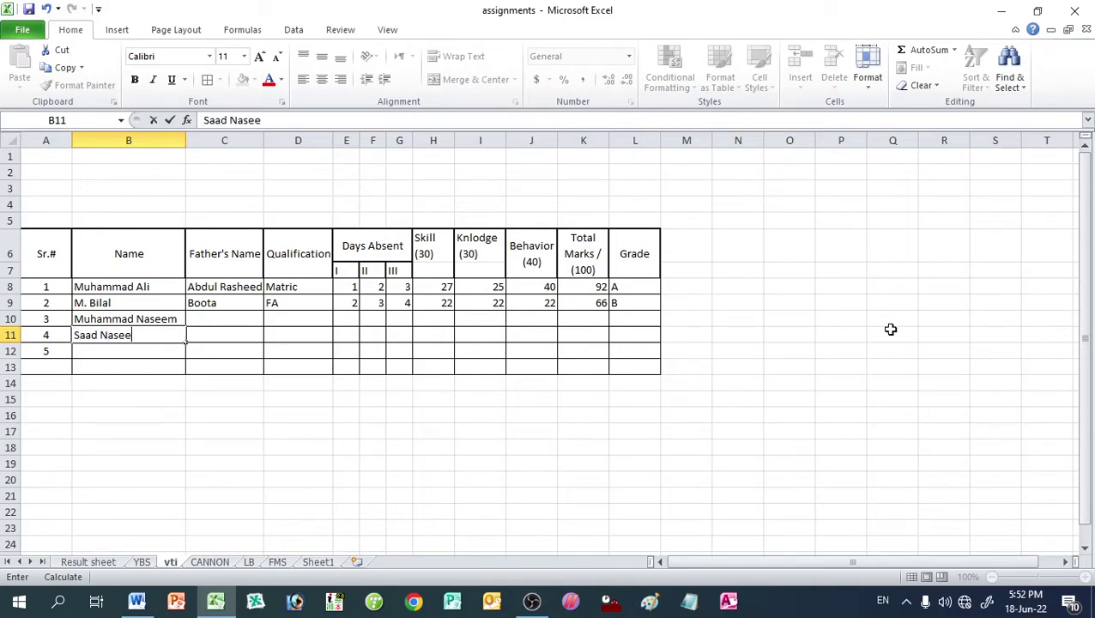
pyautogui.write('m')
pyautogui.press('Return')
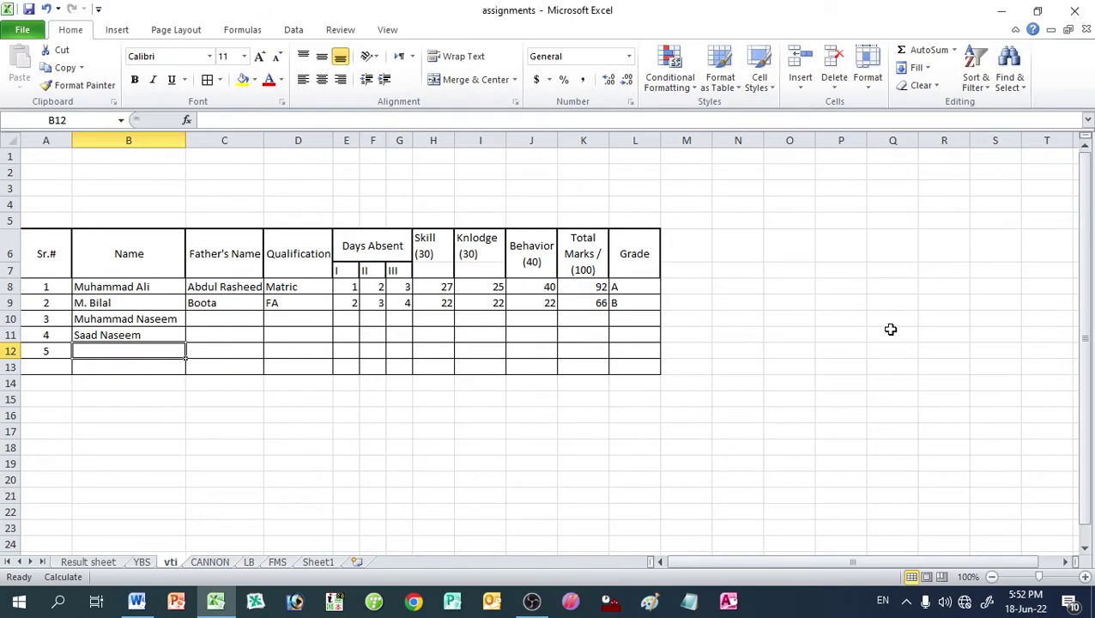
pyautogui.write('W')
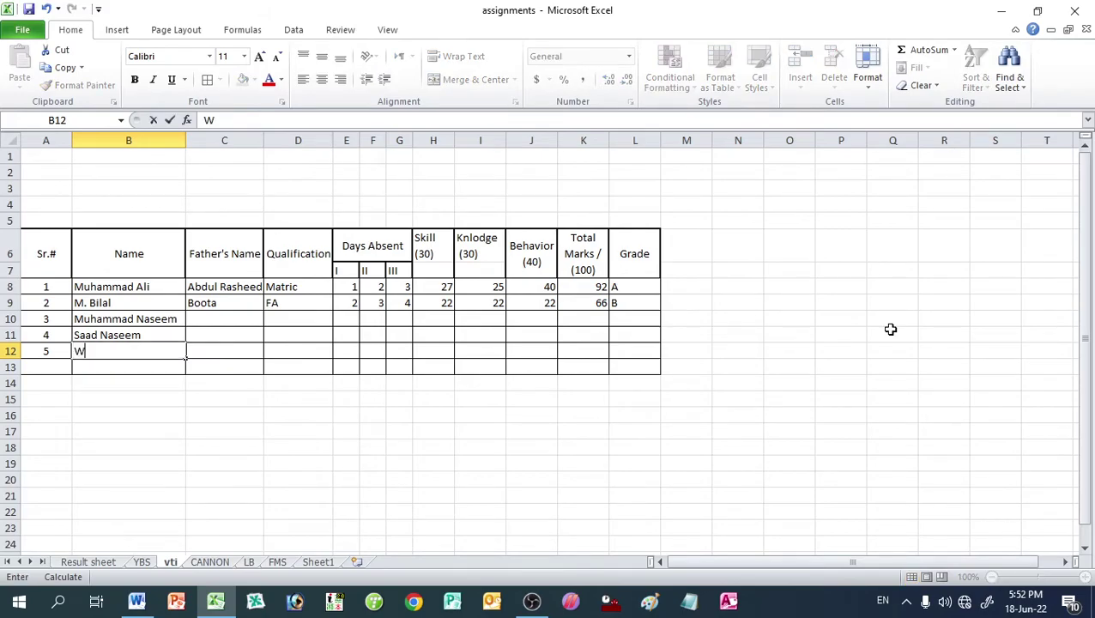
pyautogui.write('arda Na')
pyautogui.write('seem')
pyautogui.press('Tab')
pyautogui.press('Up')
pyautogui.press('Up')
pyautogui.press('Up')
pyautogui.press('Down')
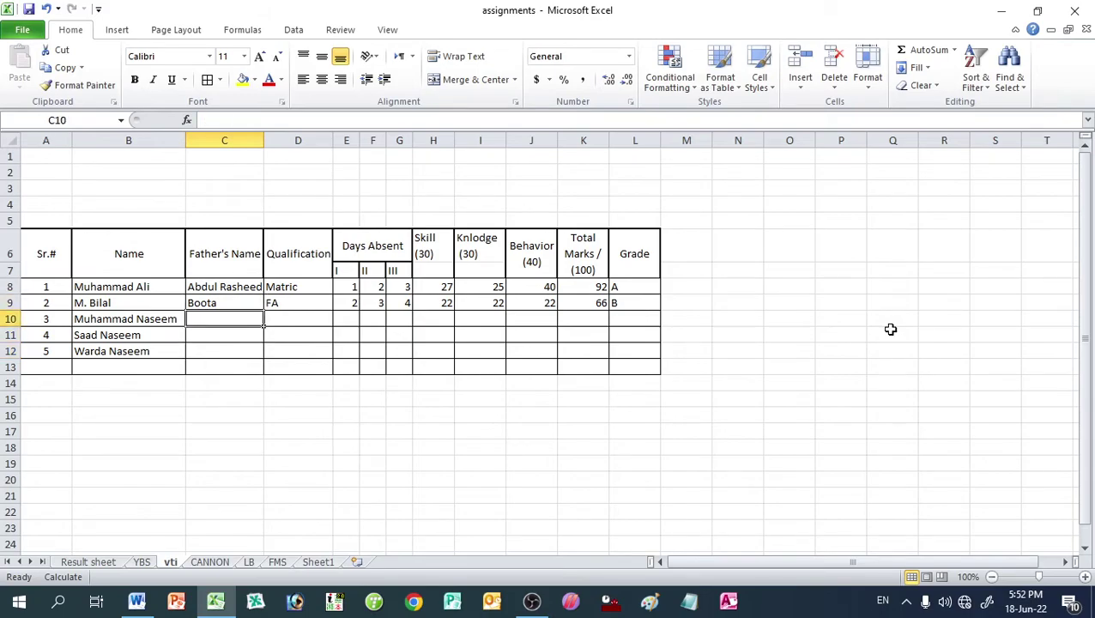
pyautogui.press('Right')
pyautogui.press('Up')
pyautogui.press('Up')
pyautogui.press('Down')
pyautogui.press('Down')
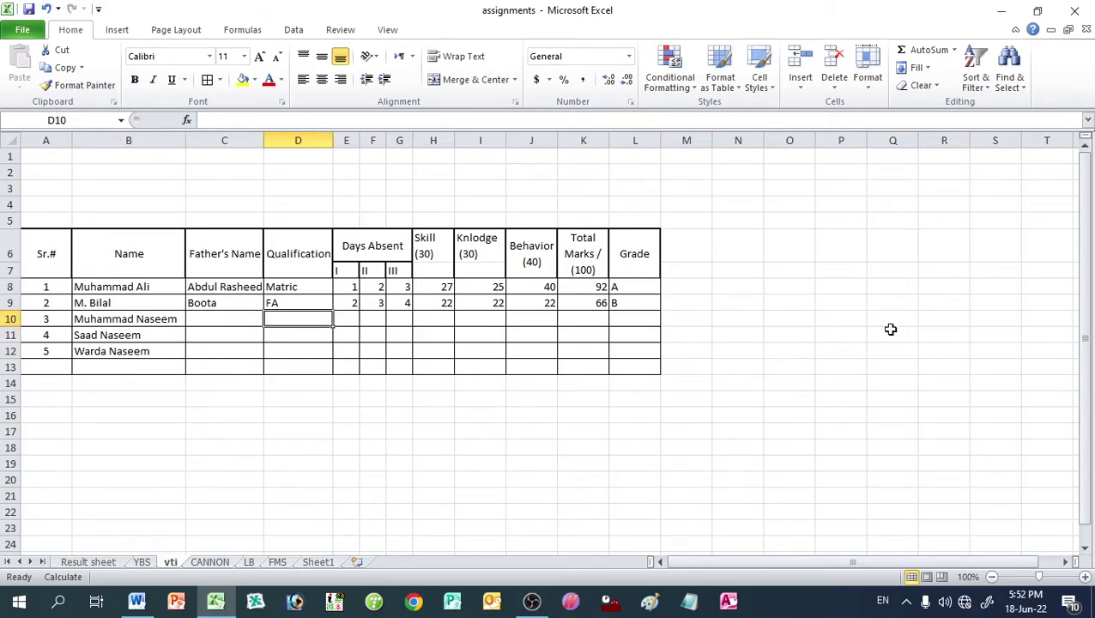
# Step: Enter Days Absent I values 3, 4 and 5 for students 3–5
pyautogui.press('Up')
pyautogui.press('Up')
pyautogui.press('Right')
pyautogui.press('Up')
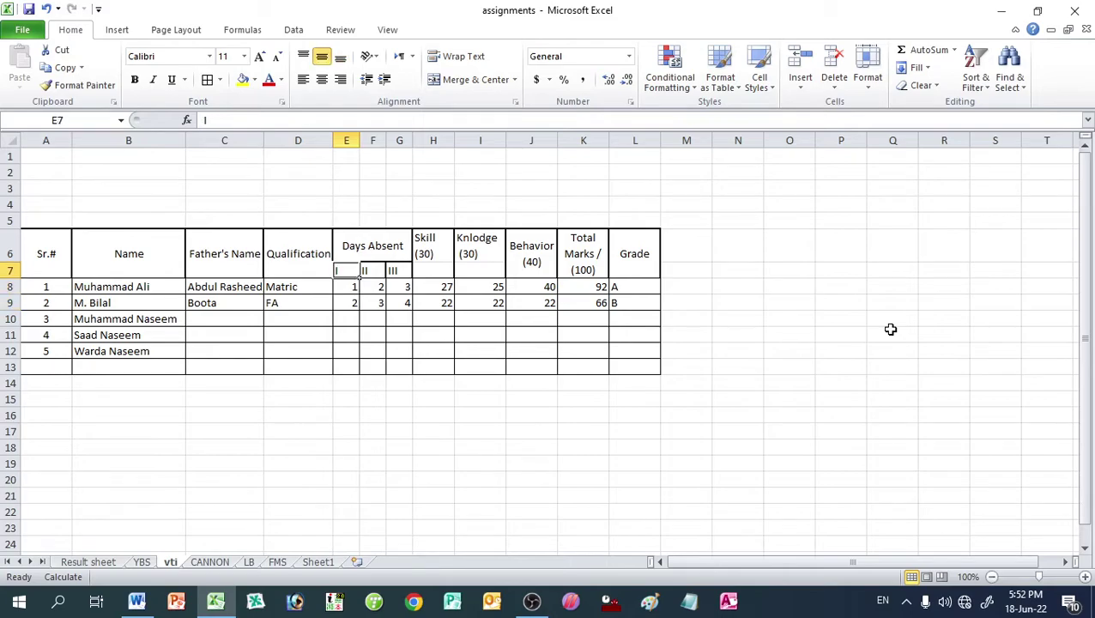
pyautogui.press('Right')
pyautogui.press('Right')
pyautogui.press('Left')
pyautogui.press('Left')
pyautogui.press('Right')
pyautogui.press('Right')
pyautogui.press('Right')
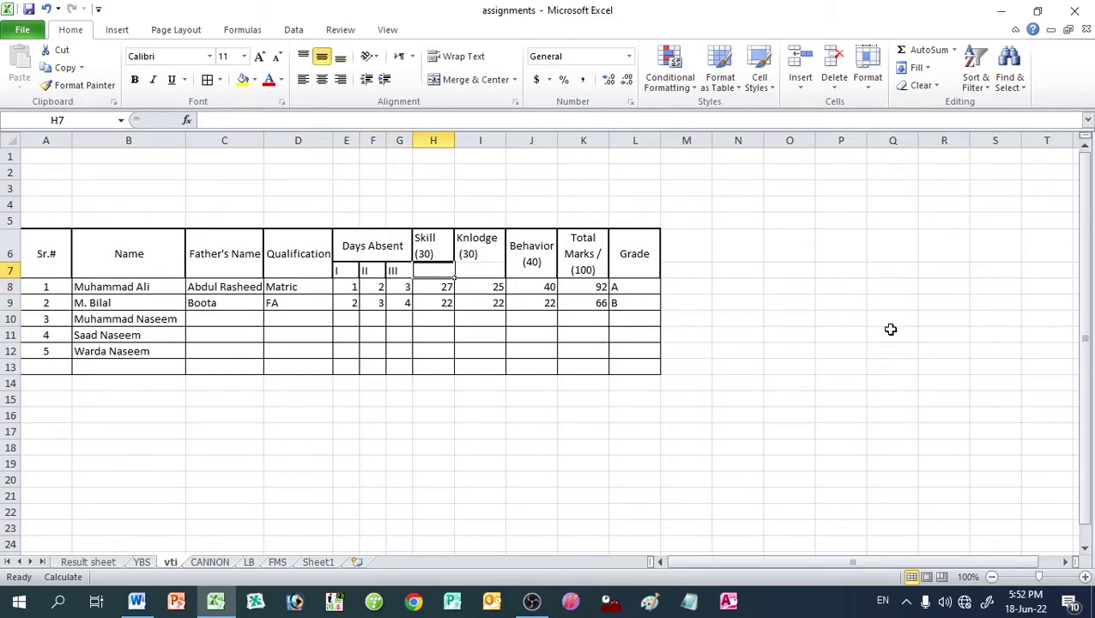
pyautogui.press('Left')
pyautogui.press('Down')
pyautogui.press('Left')
pyautogui.press('Left')
pyautogui.press('Down')
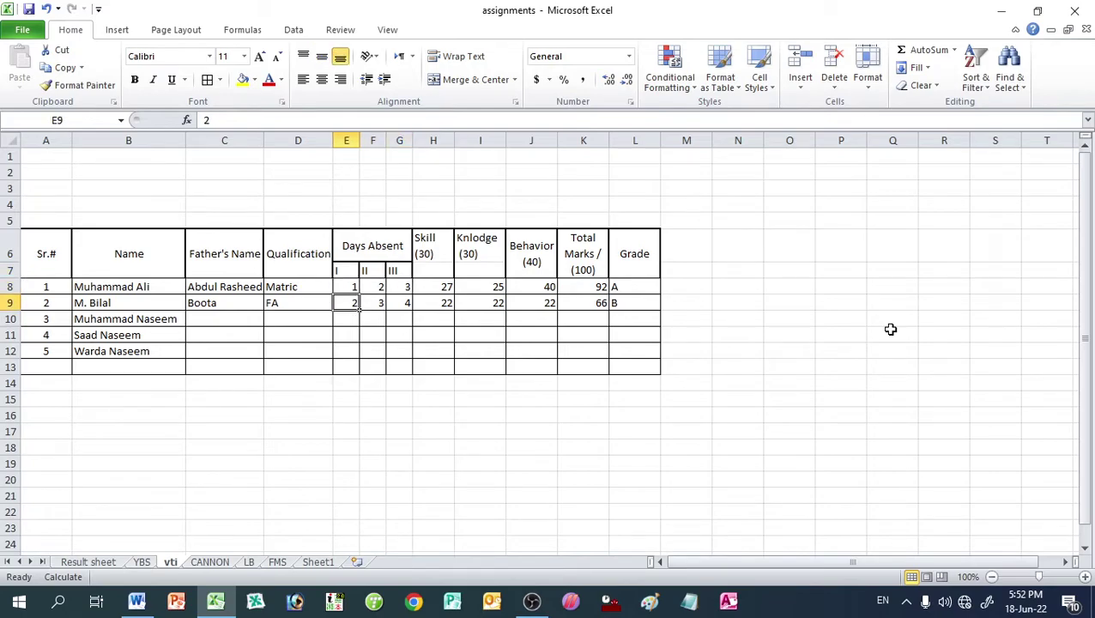
pyautogui.press('Down')
pyautogui.write('3')
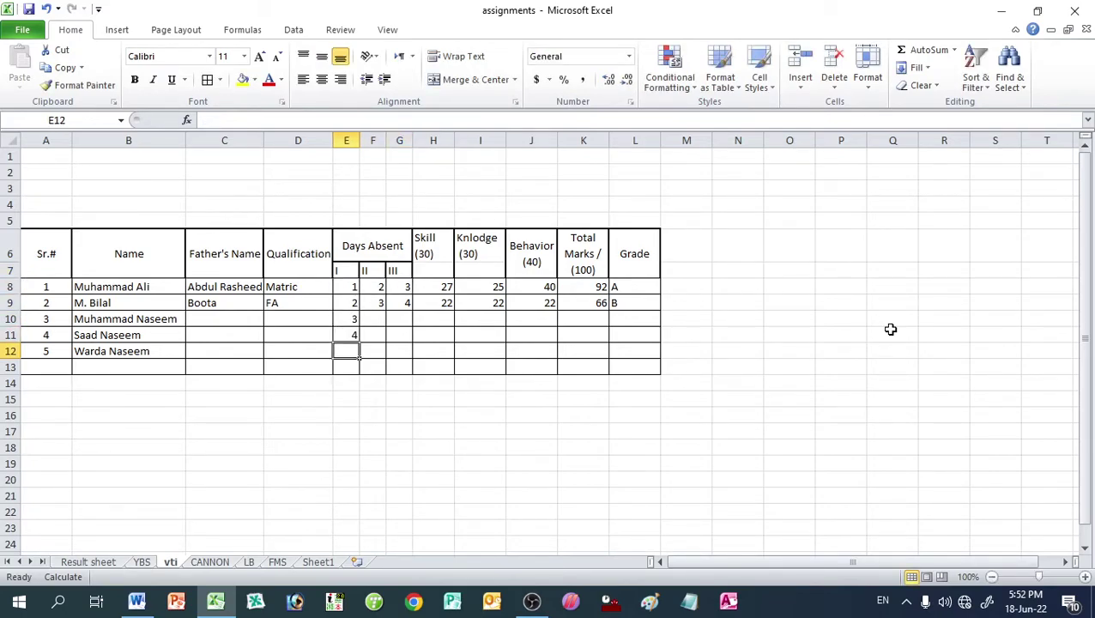
pyautogui.write(' 4 5')
pyautogui.press('Up')
# Step: Enter Days Absent II values 0, 2 and 4 for students 3–5
pyautogui.press('Up')
pyautogui.press('Up')
pyautogui.press('Right')
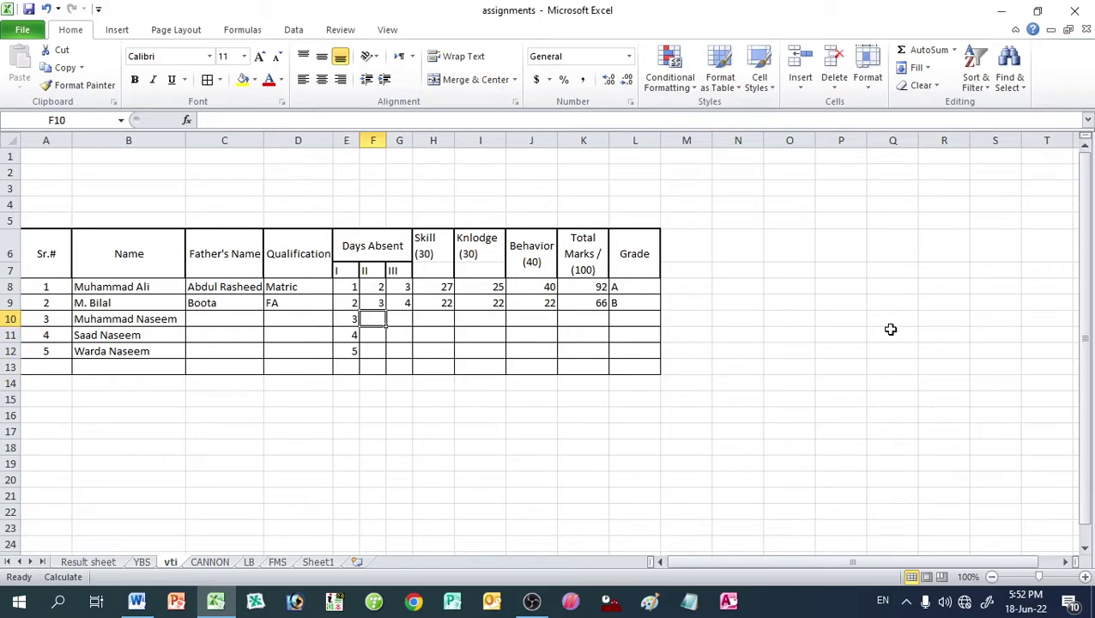
pyautogui.press('Up')
pyautogui.press('Down')
pyautogui.write('0 ')
pyautogui.write('2')
pyautogui.press('Return')
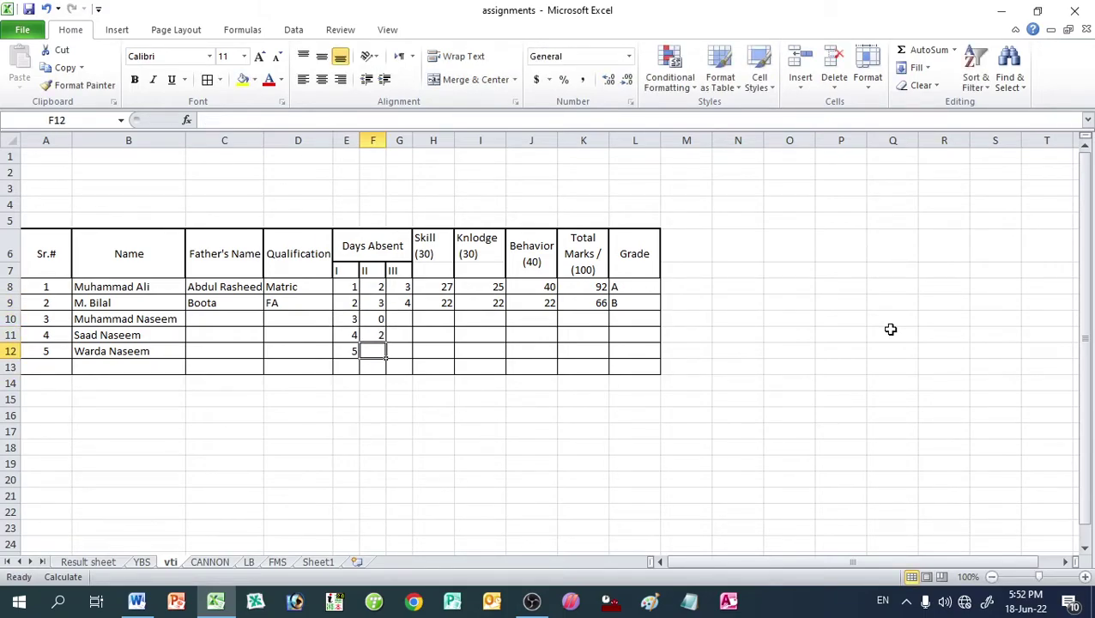
pyautogui.write('4')
pyautogui.press('Return')
# Step: Extend the Days Absent III series from G9 to G12, giving 5, 6 and 7
pyautogui.press('Up')
pyautogui.press('Up')
pyautogui.press('Up')
pyautogui.press('Right')
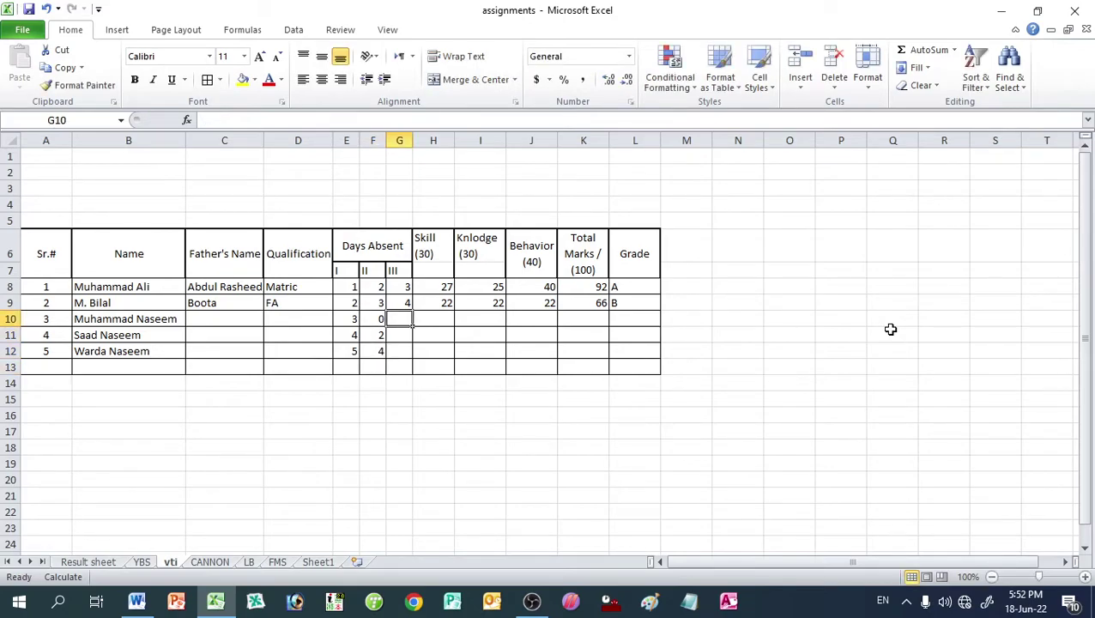
pyautogui.press('Up')
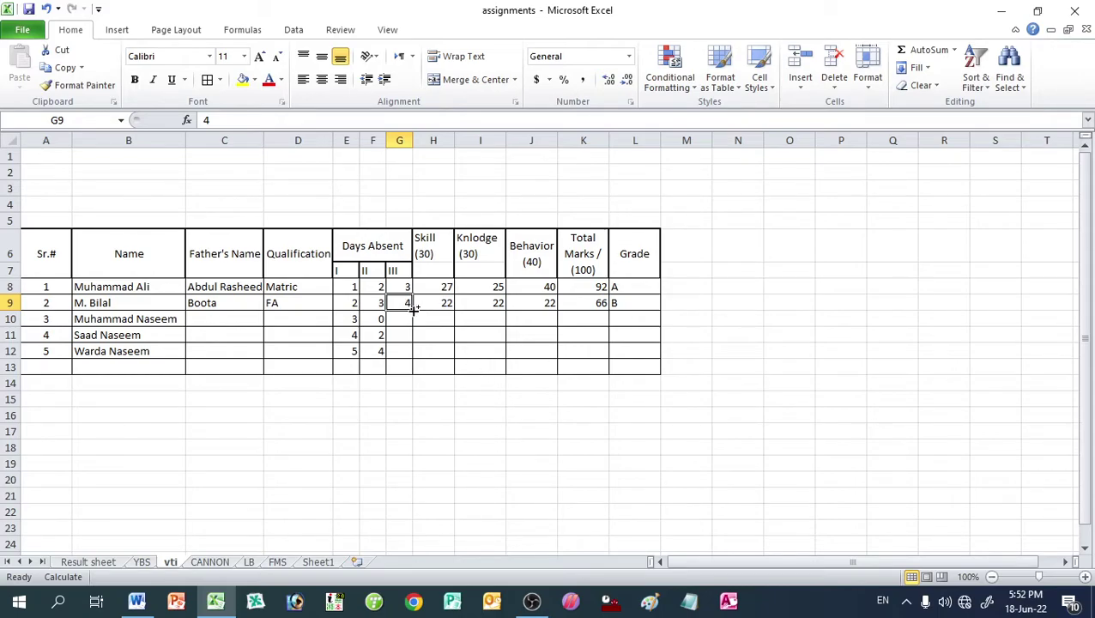
pyautogui.moveTo(413, 310); pyautogui.dragTo(418, 360)
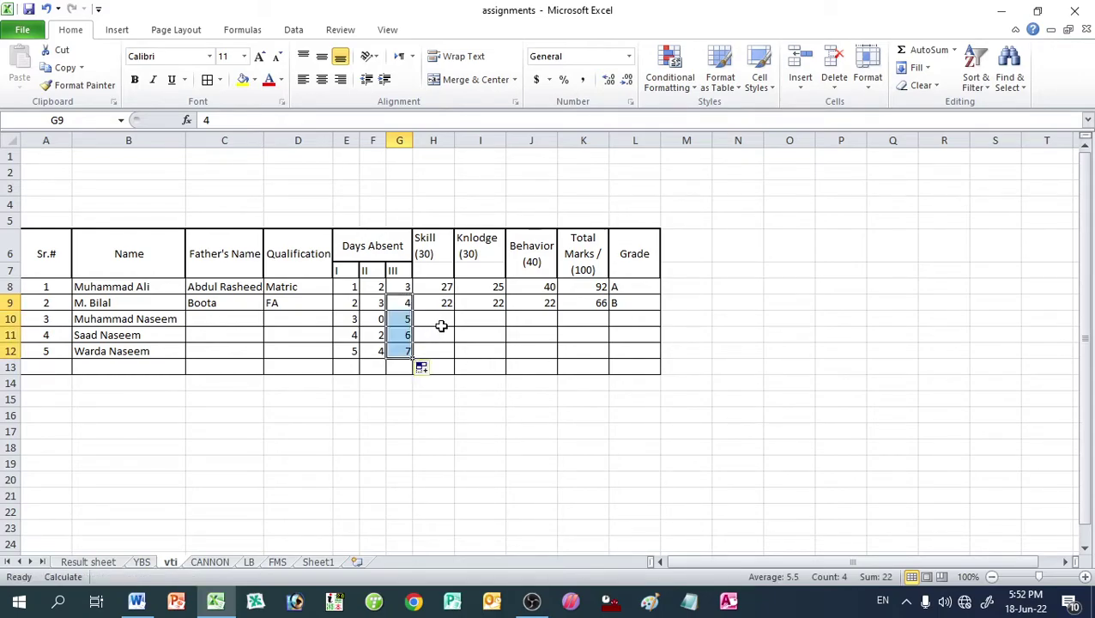
pyautogui.click(440, 320)
# Step: Finish K8's total formula =H8+I8+J8 for the first student, giving 92
pyautogui.press('Up')
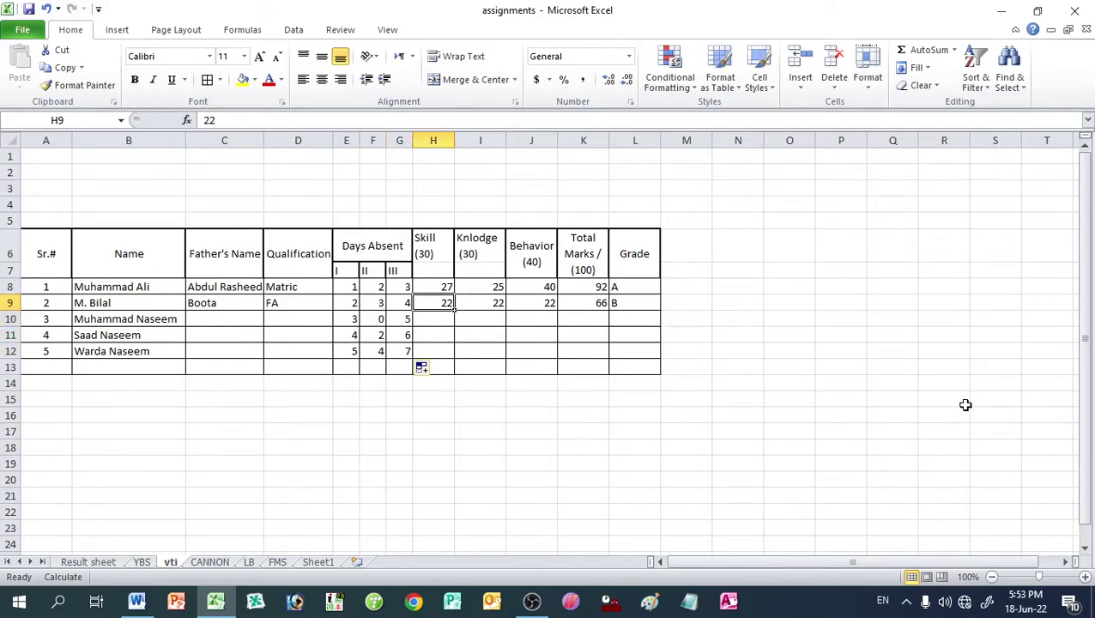
pyautogui.press('Up')
pyautogui.press('Right')
pyautogui.press('Right')
pyautogui.press('Right')
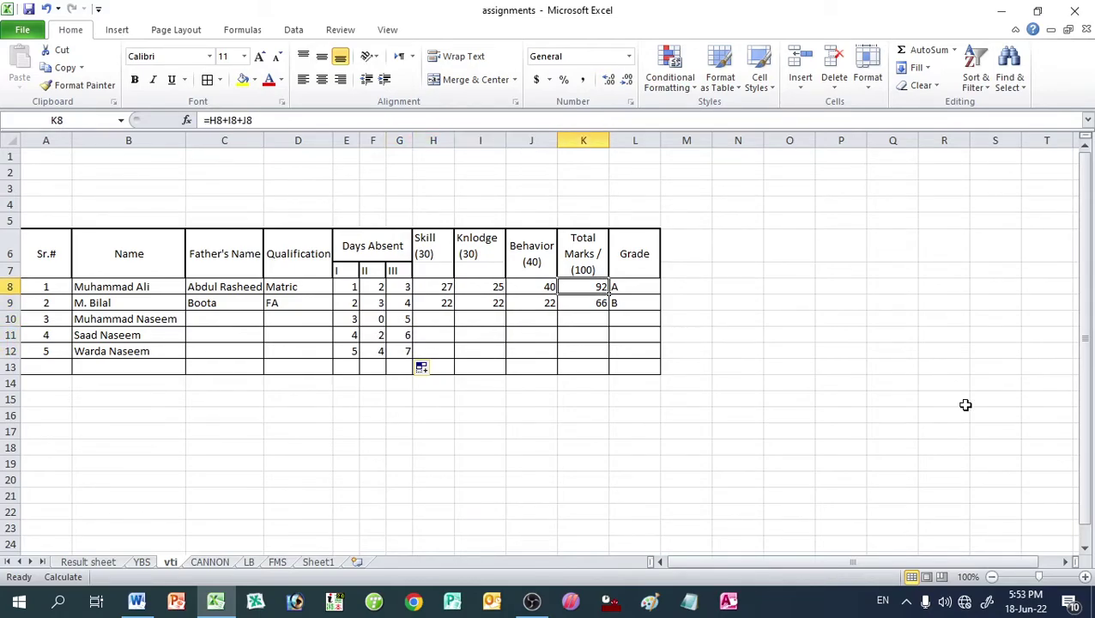
pyautogui.write('=')
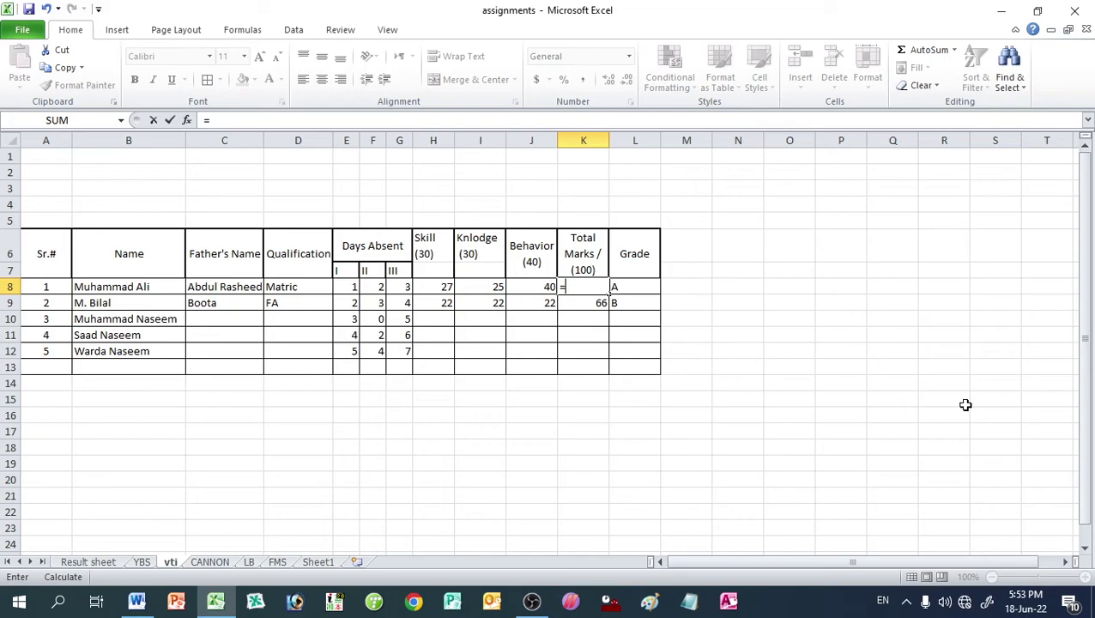
pyautogui.press('Left')
pyautogui.press('Left')
pyautogui.press('Left')
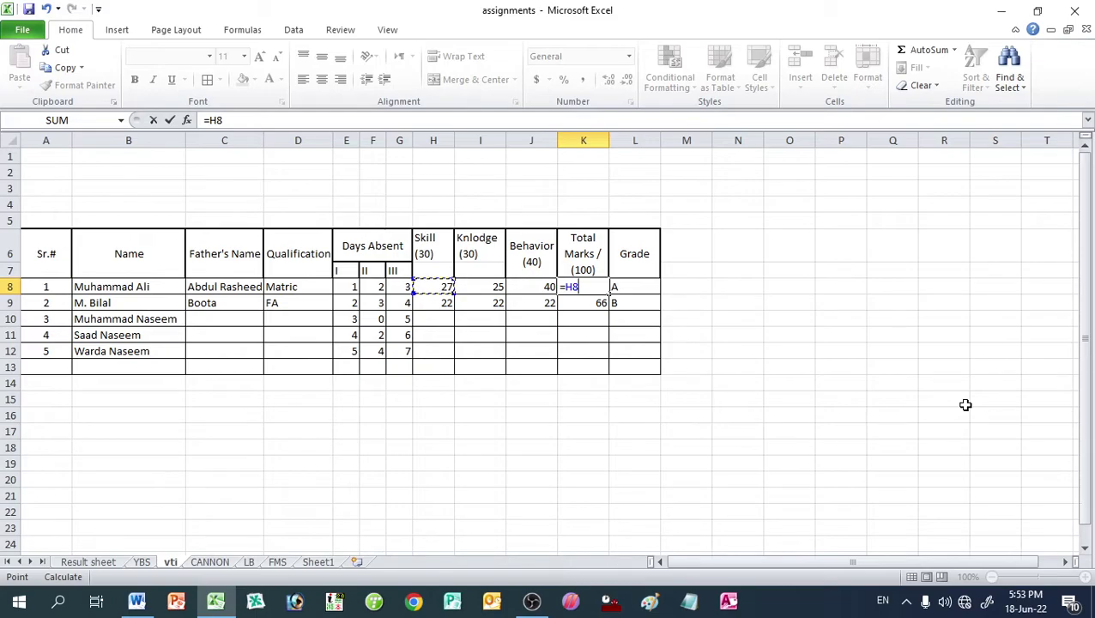
pyautogui.write('+')
pyautogui.press('Left')
pyautogui.press('Left')
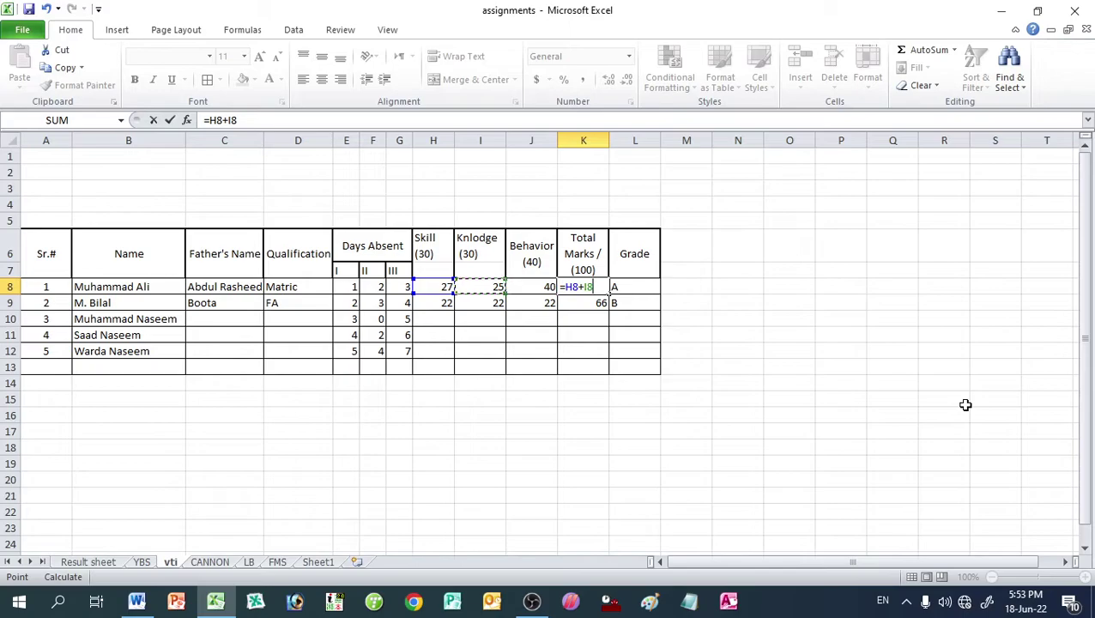
pyautogui.write('+')
pyautogui.press('Left')
pyautogui.press('Return')
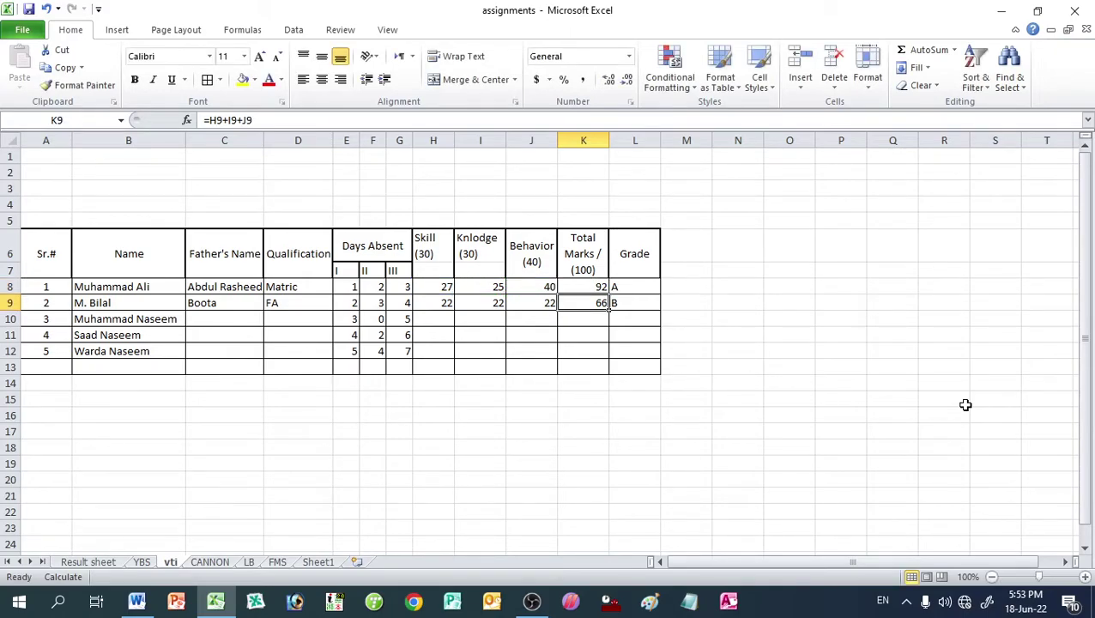
# Step: Clear K9 and re-enter it as =H9+I9+J9, showing 66
pyautogui.press('Delete')
pyautogui.write('=')
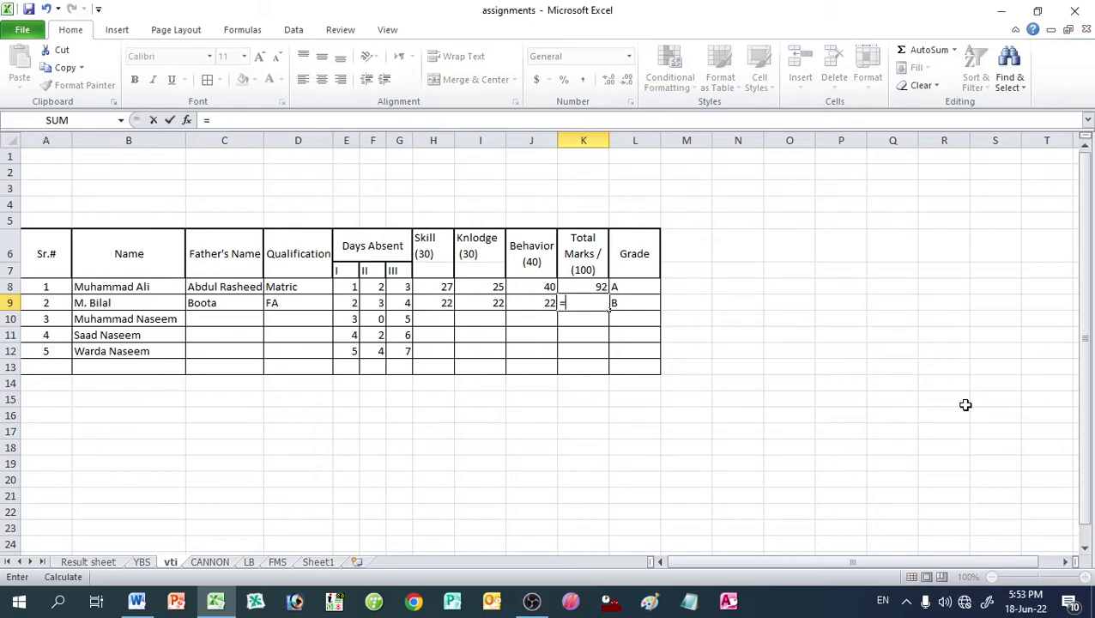
pyautogui.press('Left')
pyautogui.press('Left')
pyautogui.press('Left')
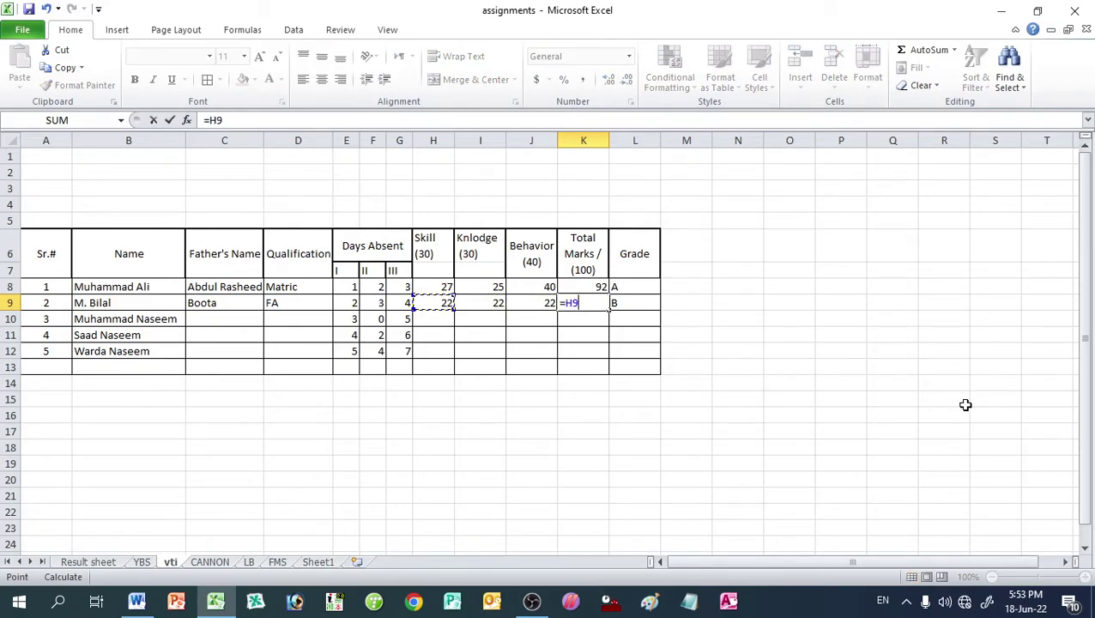
pyautogui.write('+')
pyautogui.press('Left')
pyautogui.press('Left')
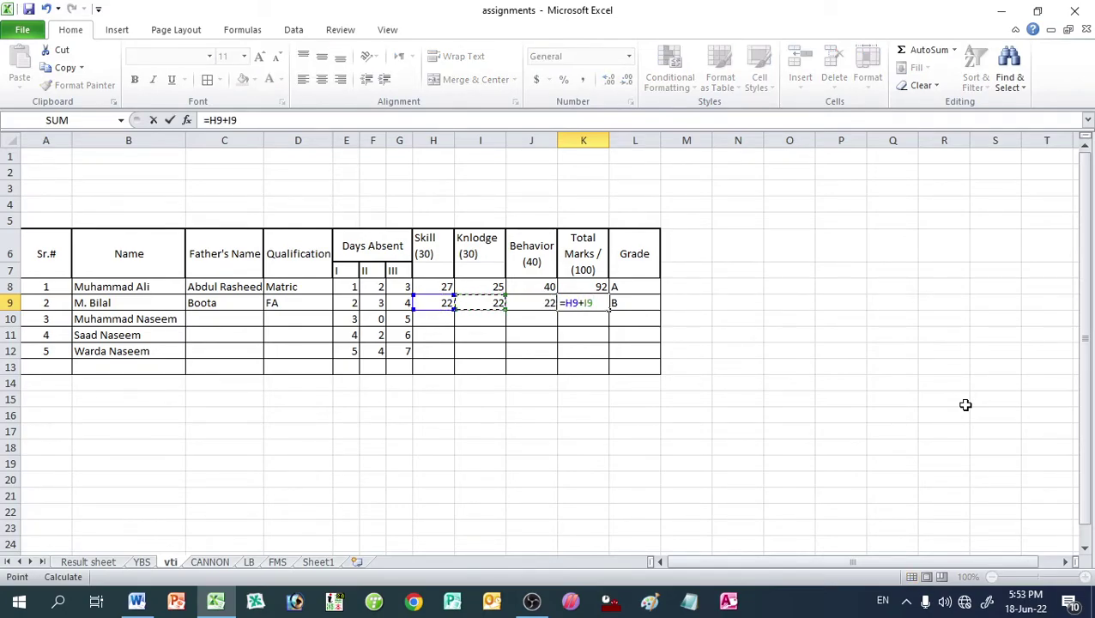
pyautogui.write('+')
pyautogui.press('Left')
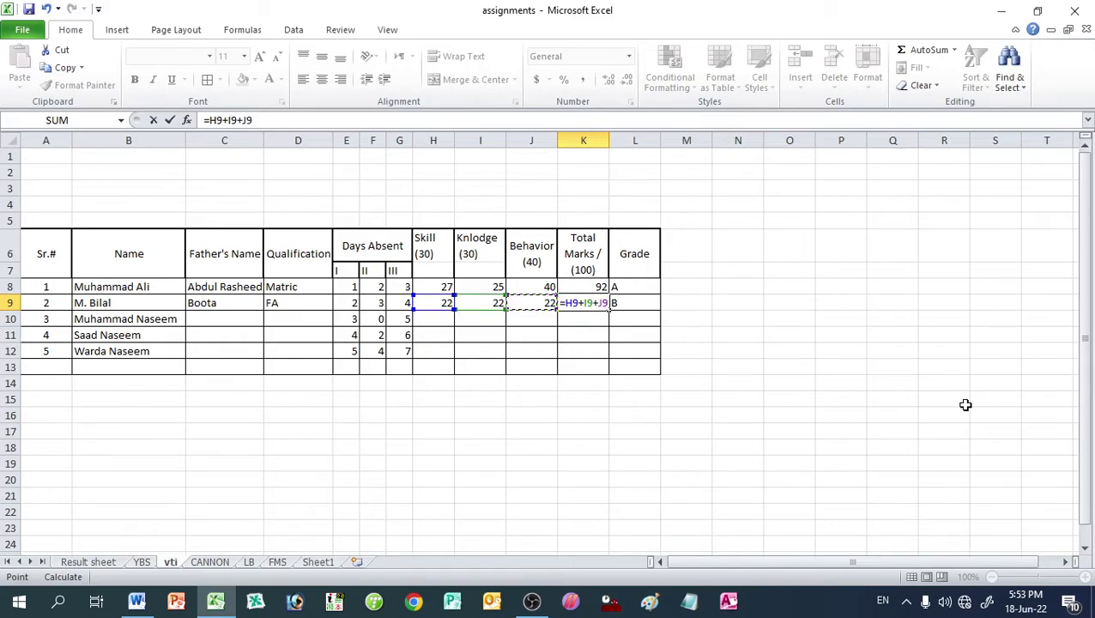
pyautogui.press('Return')
pyautogui.press('Up')
pyautogui.press('Up')
pyautogui.press('Down')
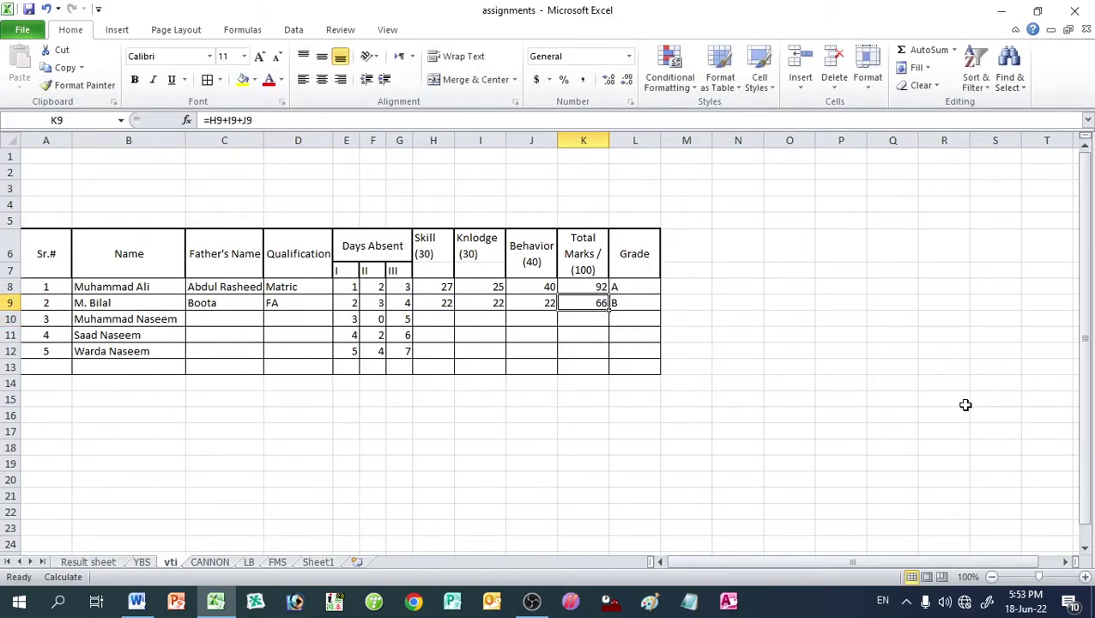
pyautogui.press('Down')
pyautogui.press('Left')
pyautogui.press('Left')
pyautogui.press('Left')
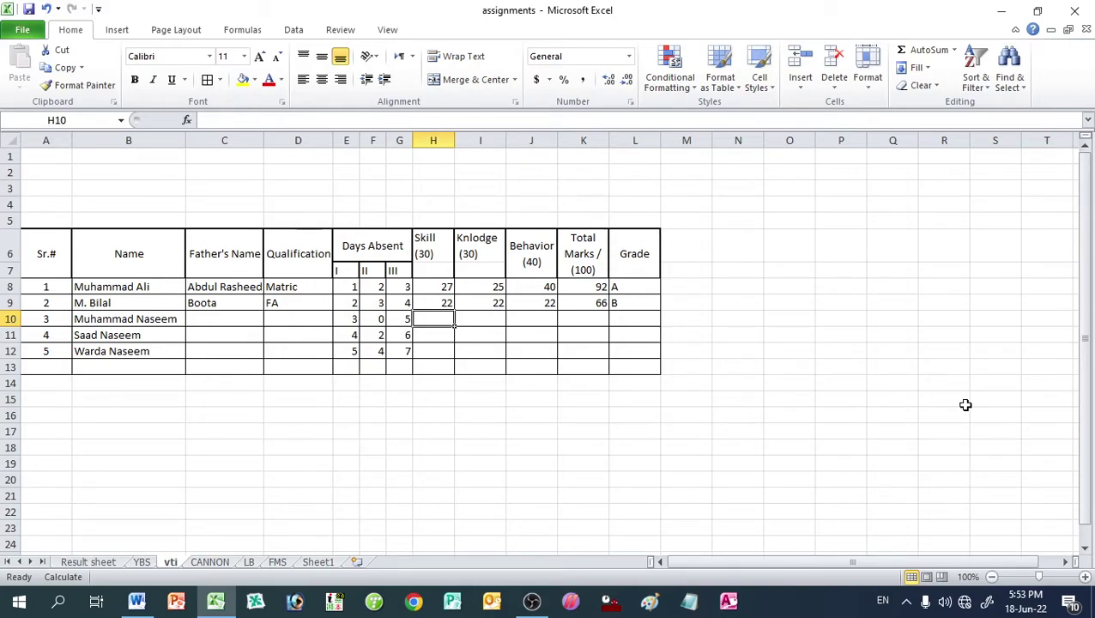
# Step: Enter Skill marks 30, 28 and 26 for students 3–5 in H10:H12
pyautogui.write('30')
pyautogui.press('Return')
pyautogui.write('2')
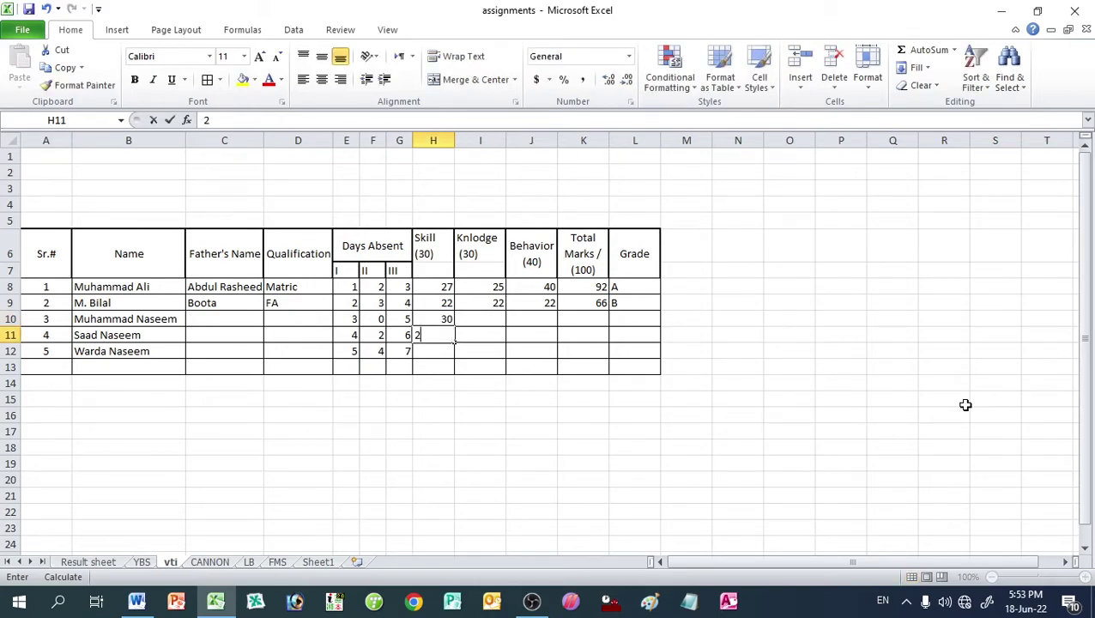
pyautogui.write('8')
pyautogui.press('Return')
pyautogui.write('26')
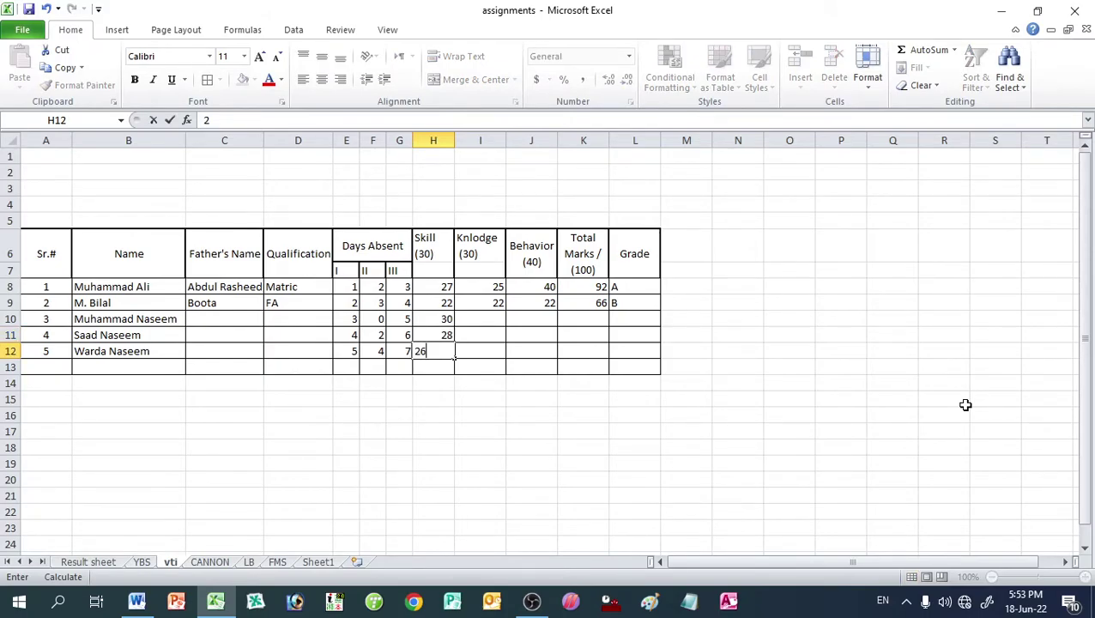
pyautogui.press('Tab')
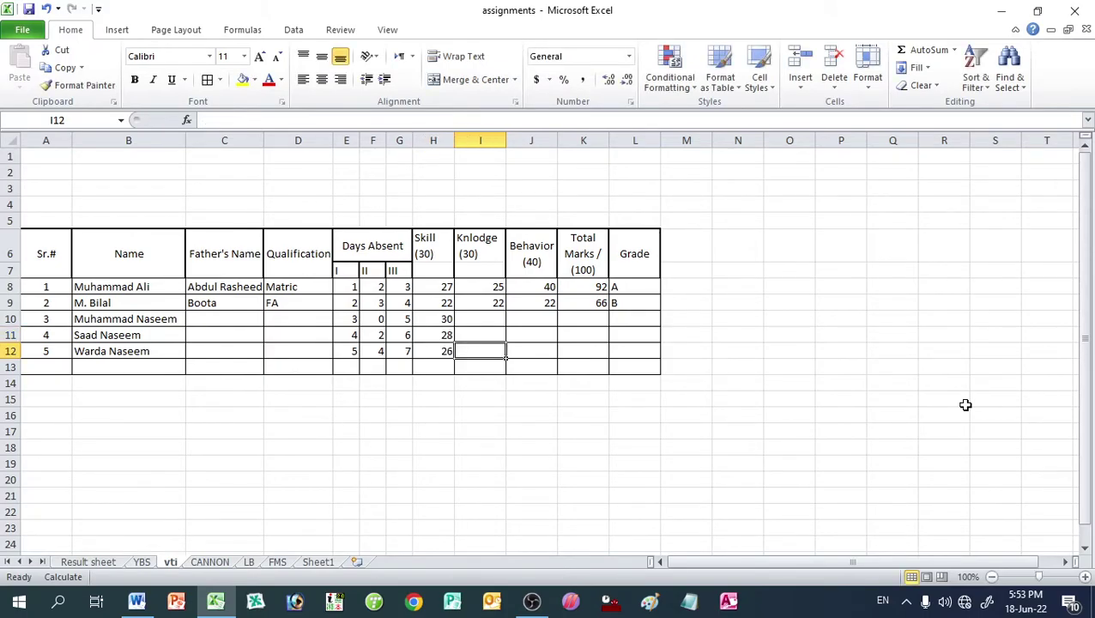
# Step: Enter Knlodge marks 24, 22 and 21 from I12 up to I10
pyautogui.write('24')
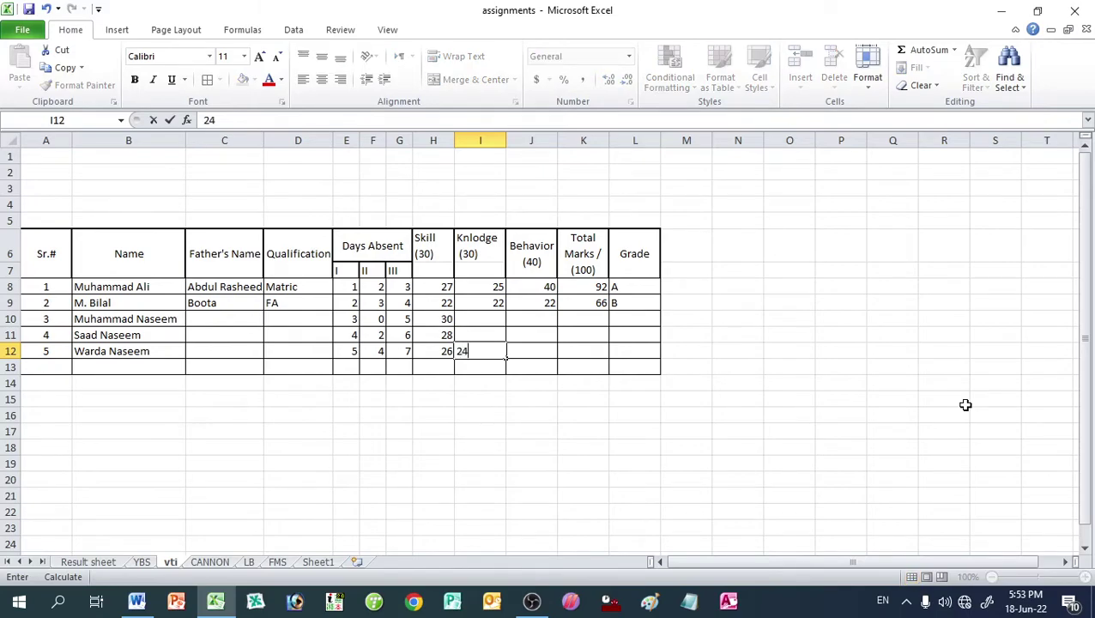
pyautogui.press('Up')
pyautogui.write('22')
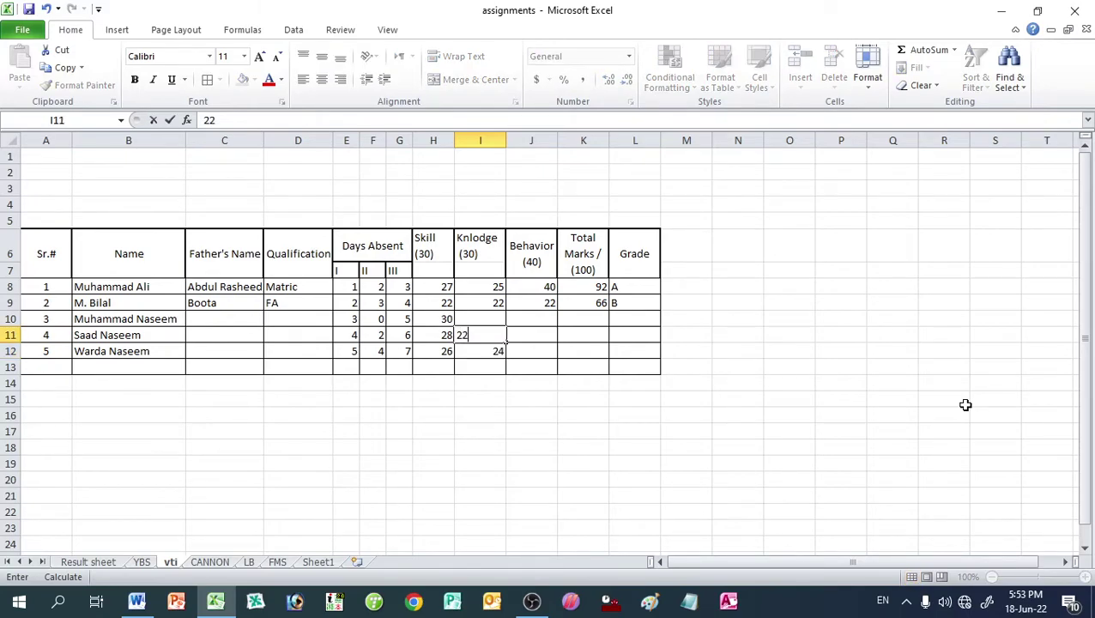
pyautogui.press('Up')
pyautogui.write('21')
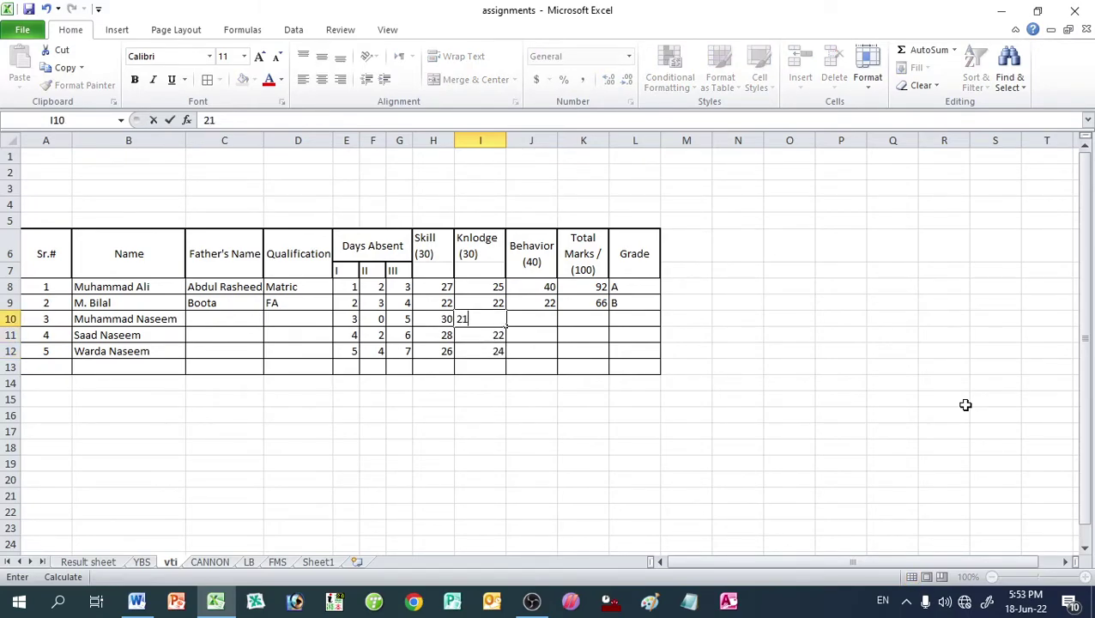
pyautogui.press('Up')
# Step: Set Behavior marks to 30, 40, 25 and 33 in J9:J12
pyautogui.press('Right')
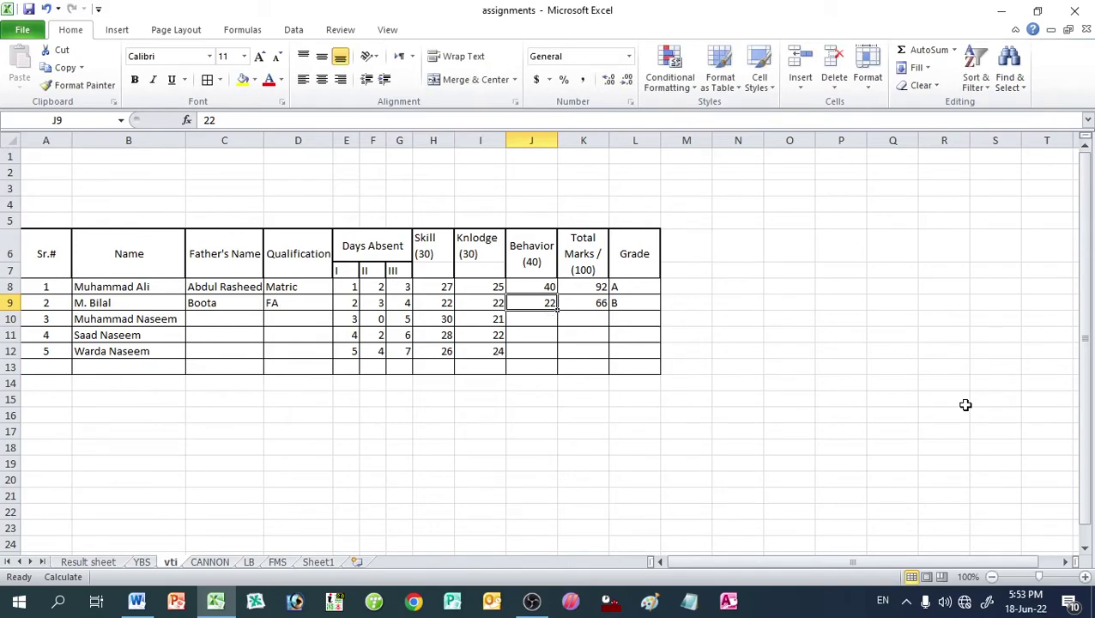
pyautogui.write('30')
pyautogui.press('Return')
pyautogui.write('40')
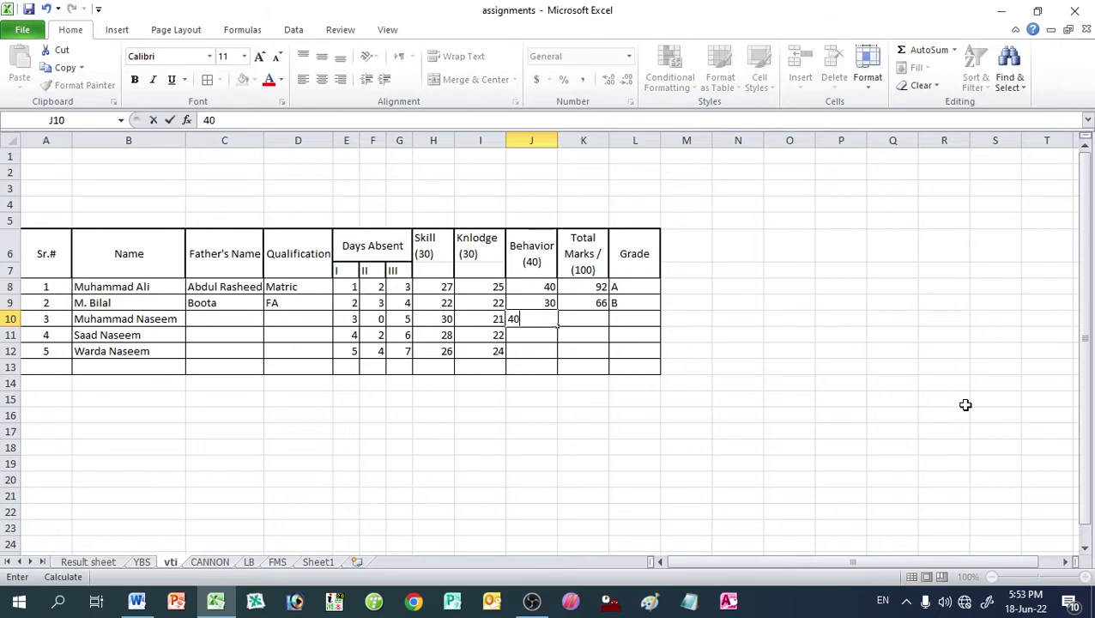
pyautogui.press('Return')
pyautogui.write('25')
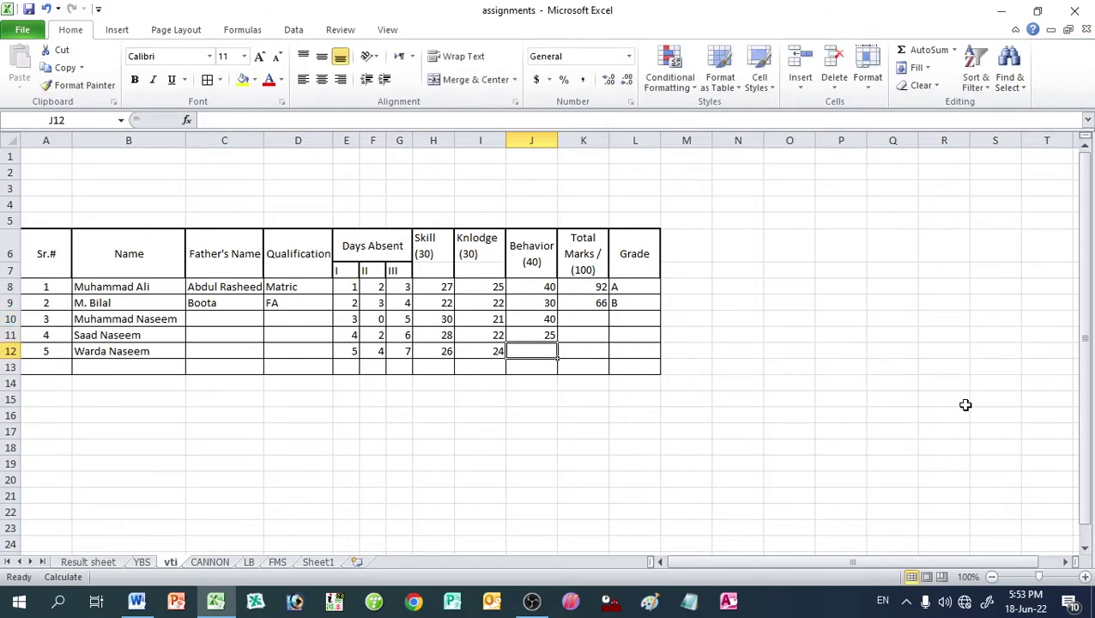
pyautogui.write('33')
pyautogui.press('Return')
pyautogui.press('Up')
pyautogui.press('Up')
pyautogui.press('Up')
pyautogui.press('Up')
pyautogui.press('Right')
pyautogui.press('Down')
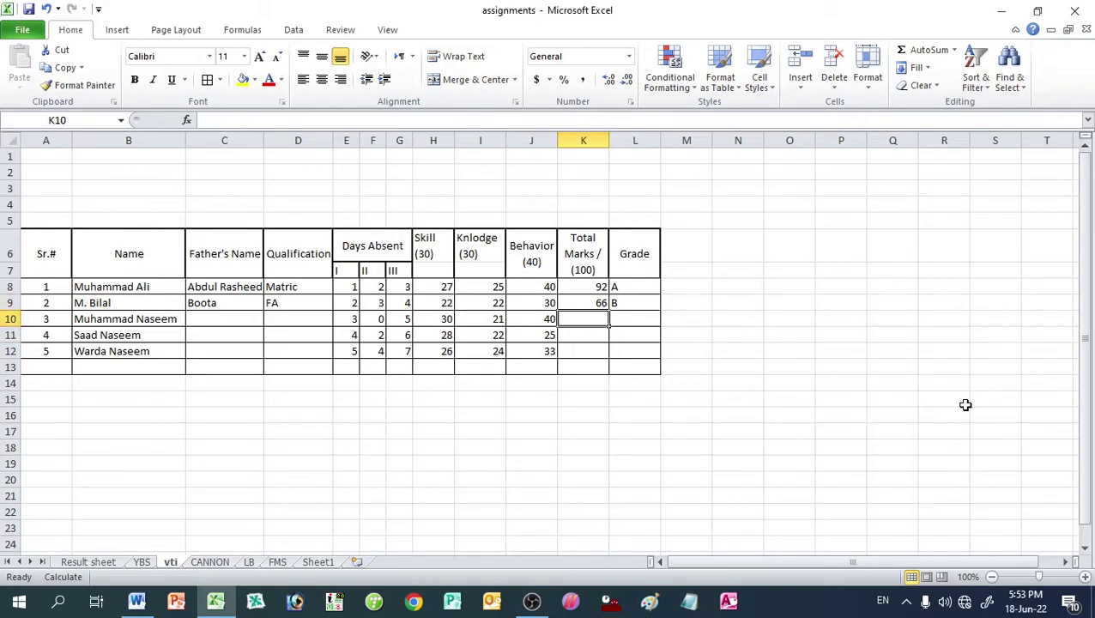
# Step: Paste the total formula into K10:K12 and recalculate, giving totals 92, 74, 91, 75, 83
pyautogui.hotkey('ctrl', 'v')
pyautogui.press('Down')
pyautogui.hotkey('ctrl', 'v')
pyautogui.press('Down')
pyautogui.hotkey('ctrl', 'v')
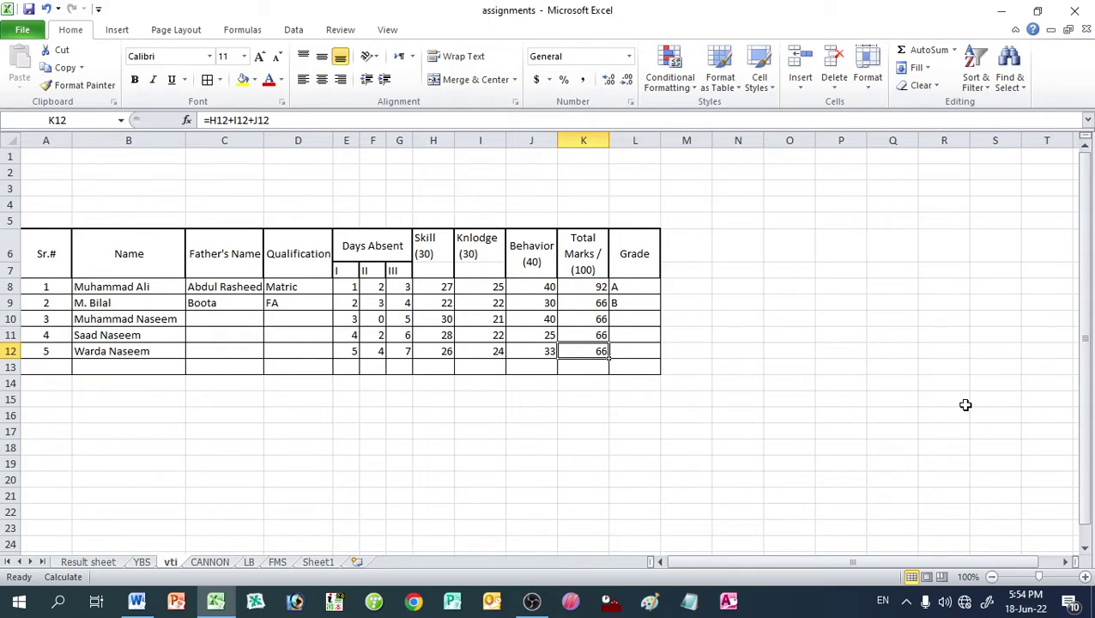
pyautogui.press('F9')
# Step: Clear the old A and B grades from L8:L9
pyautogui.press('Up')
pyautogui.press('Up')
pyautogui.press('Up')
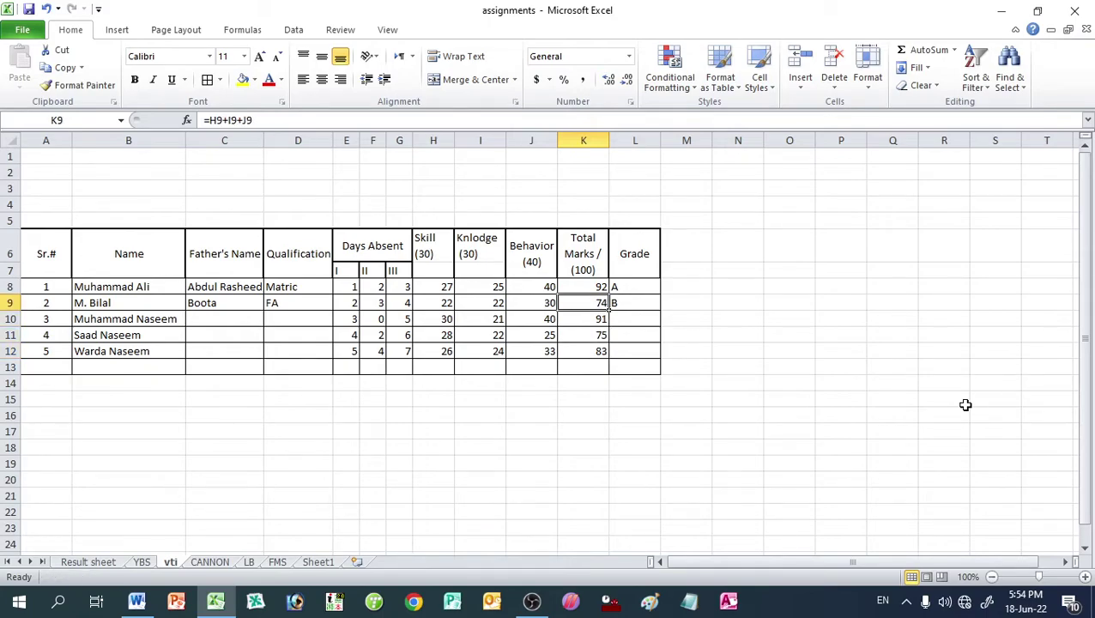
pyautogui.press('Right')
pyautogui.press('Up')
pyautogui.hotkey('shift', 'Down')
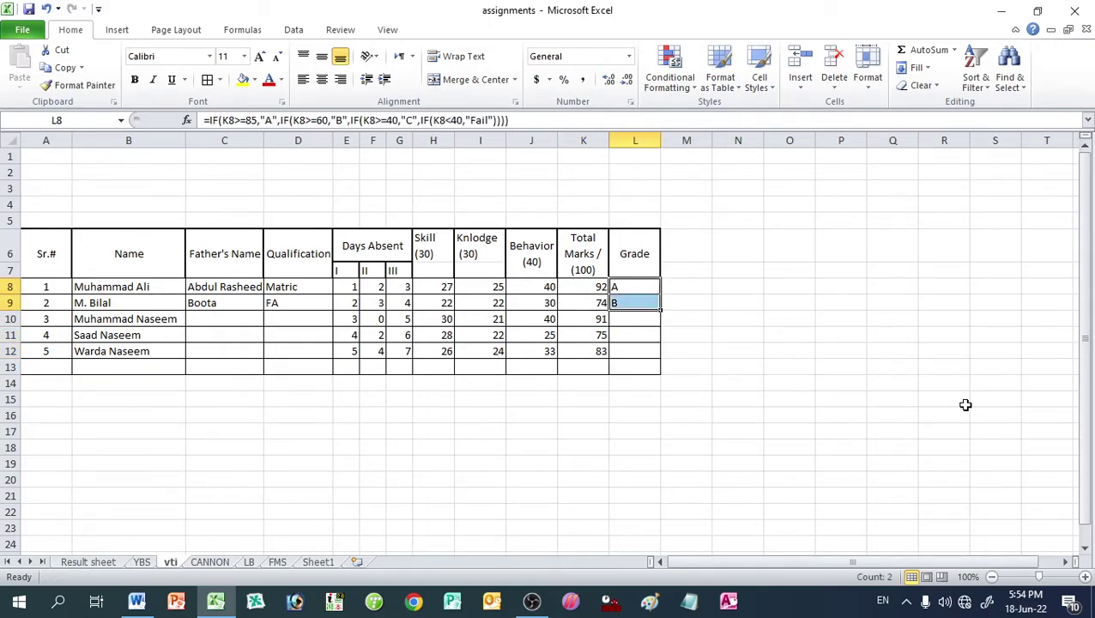
pyautogui.press('Delete')
pyautogui.press('Up')
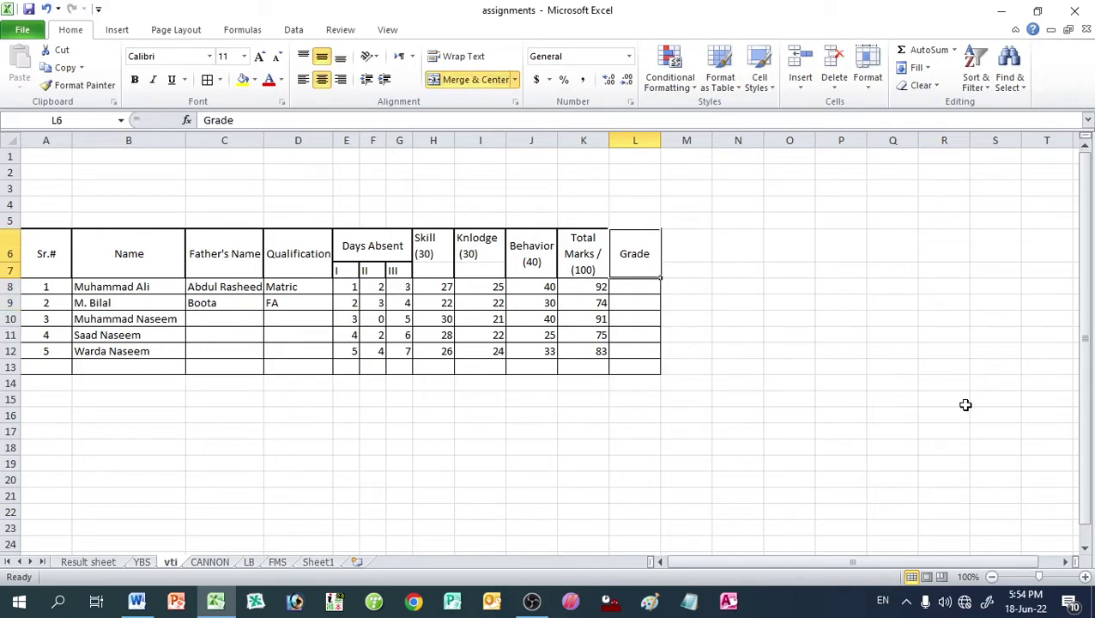
pyautogui.press('Down')
pyautogui.press('Down')
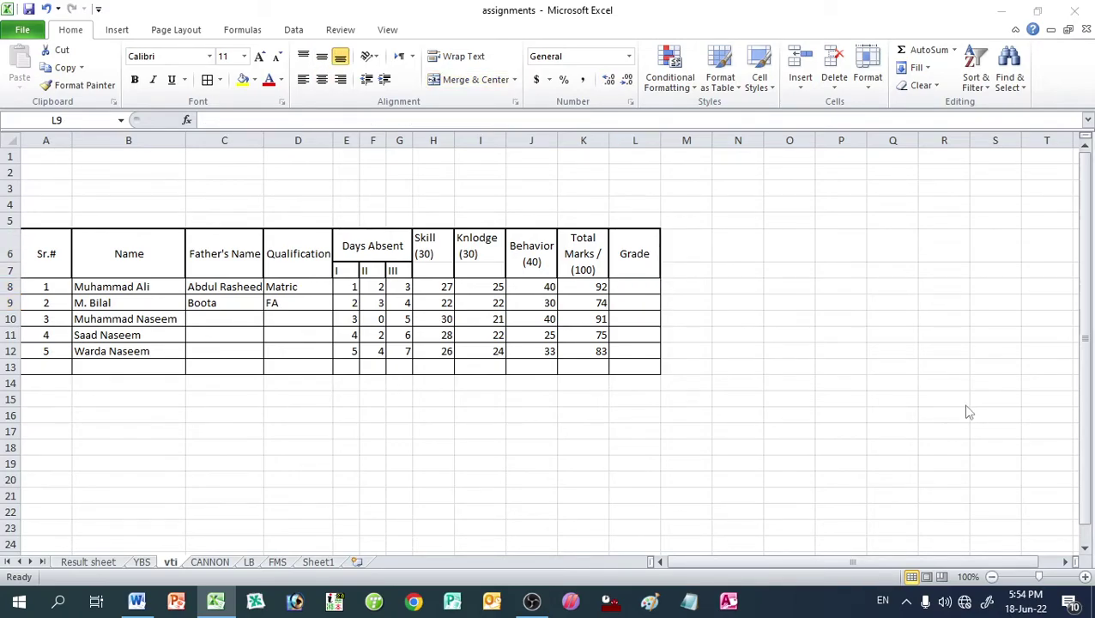
pyautogui.hotkey('alt', 'Tab')
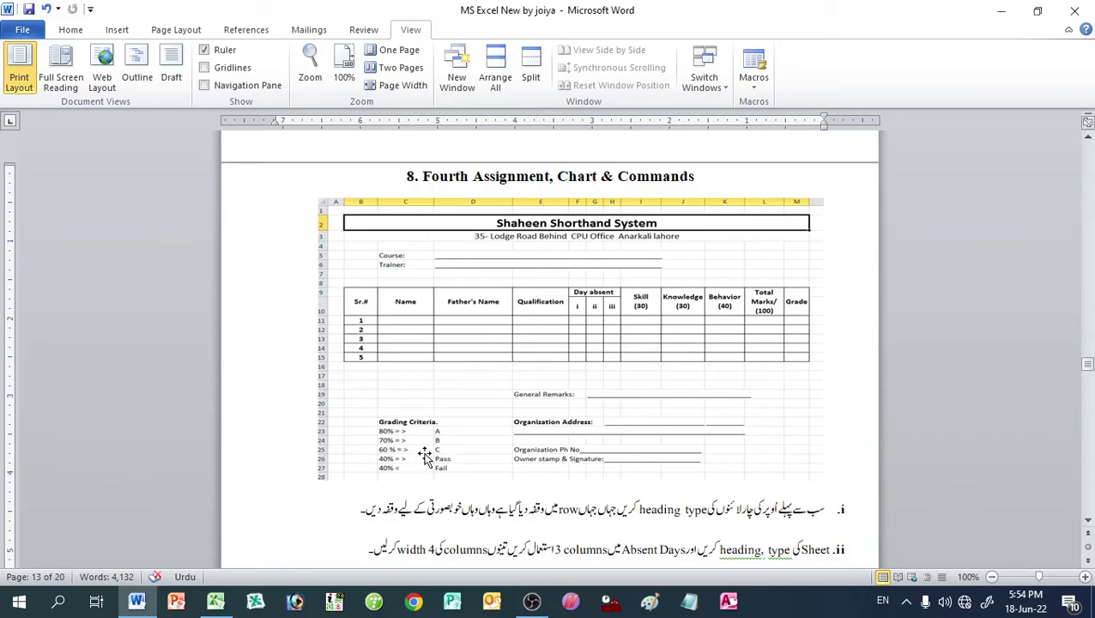
pyautogui.hotkey('alt', 'Tab')
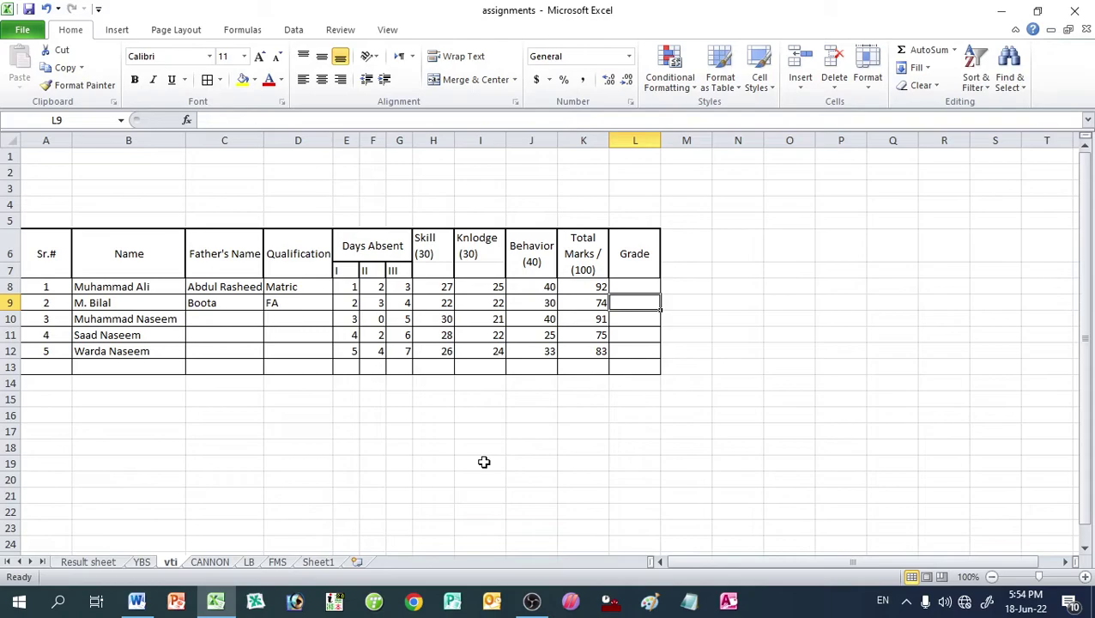
pyautogui.press('Up')
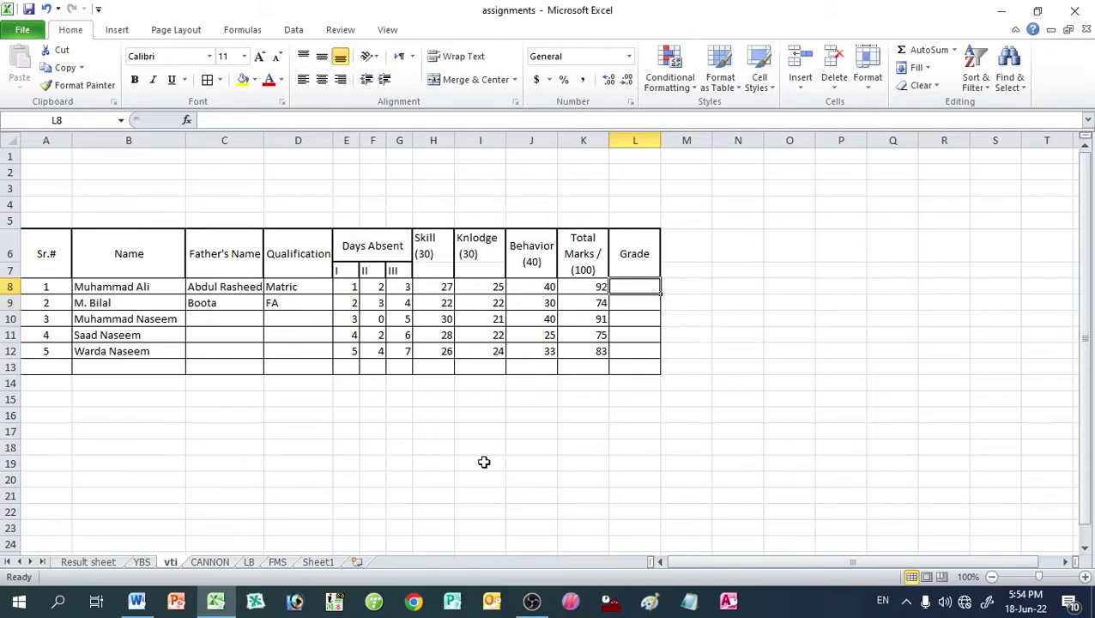
# Step: Type the nested IF in L8 (A at 80, B at 70, C at 60), checking Word's grading criteria
pyautogui.write('=')
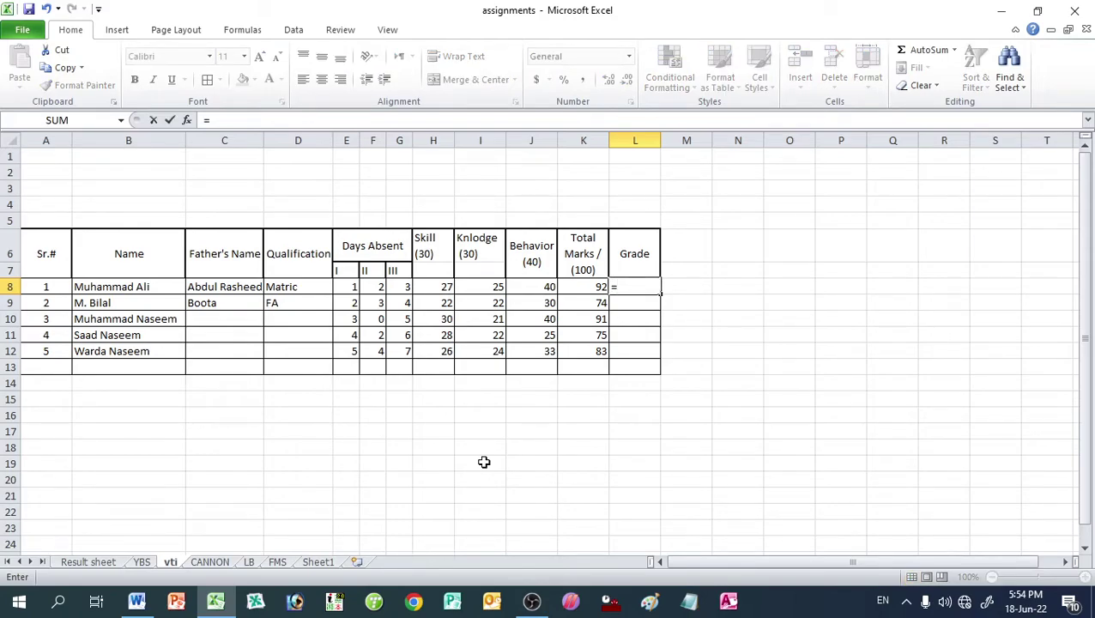
pyautogui.write('if(')
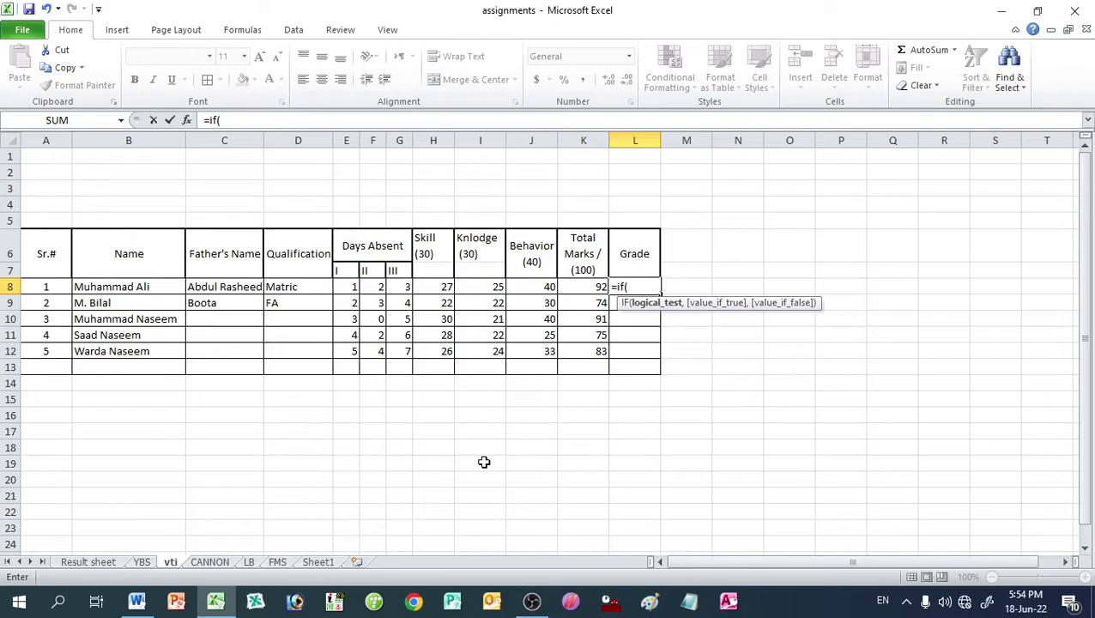
pyautogui.write('K8')
pyautogui.write('=')
pyautogui.write('>8')
pyautogui.write('0,"')
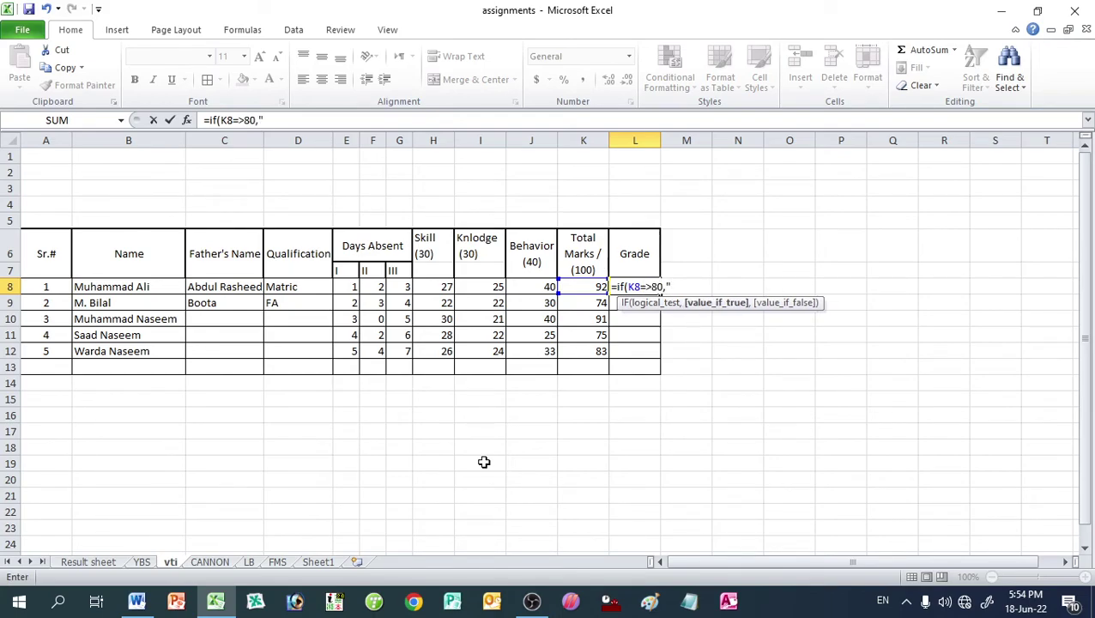
pyautogui.write('A"')
pyautogui.write(',if')
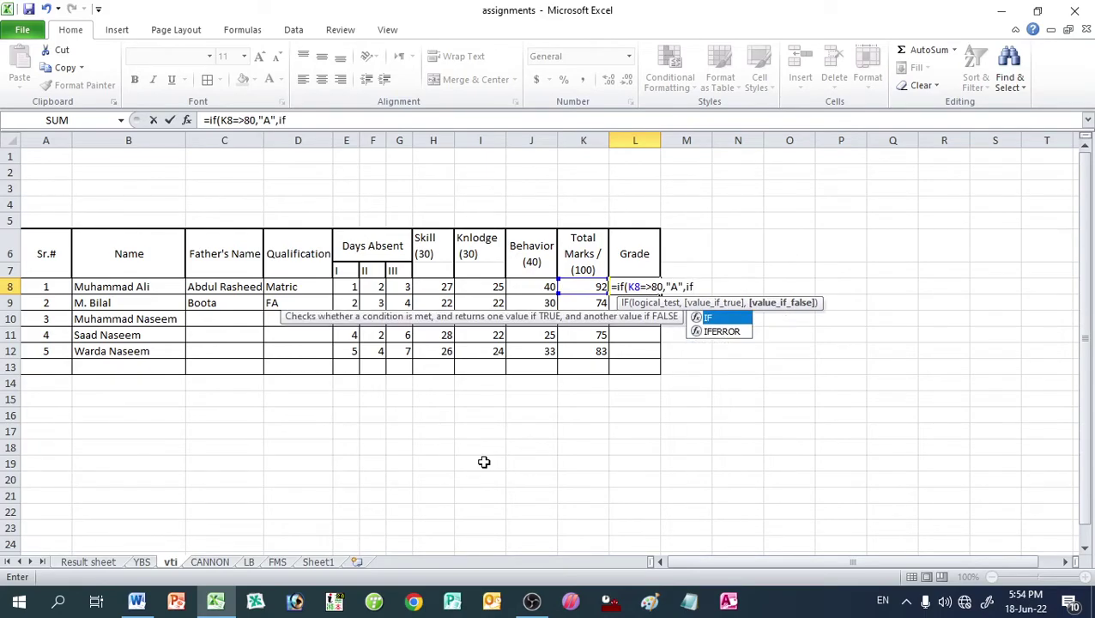
pyautogui.write('(')
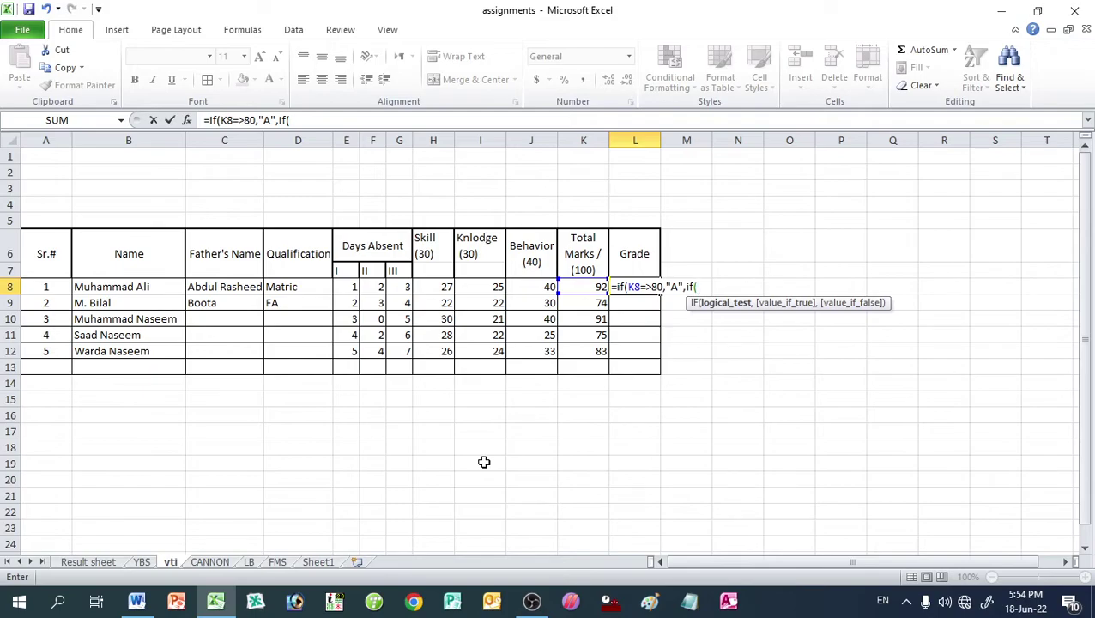
pyautogui.write('k')
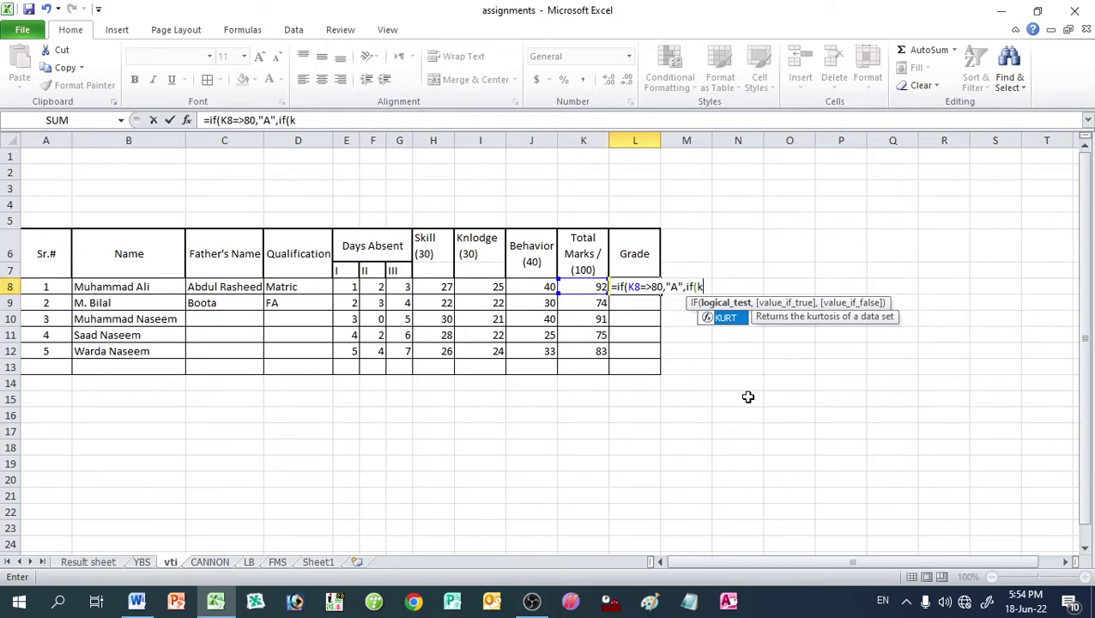
pyautogui.write('8')
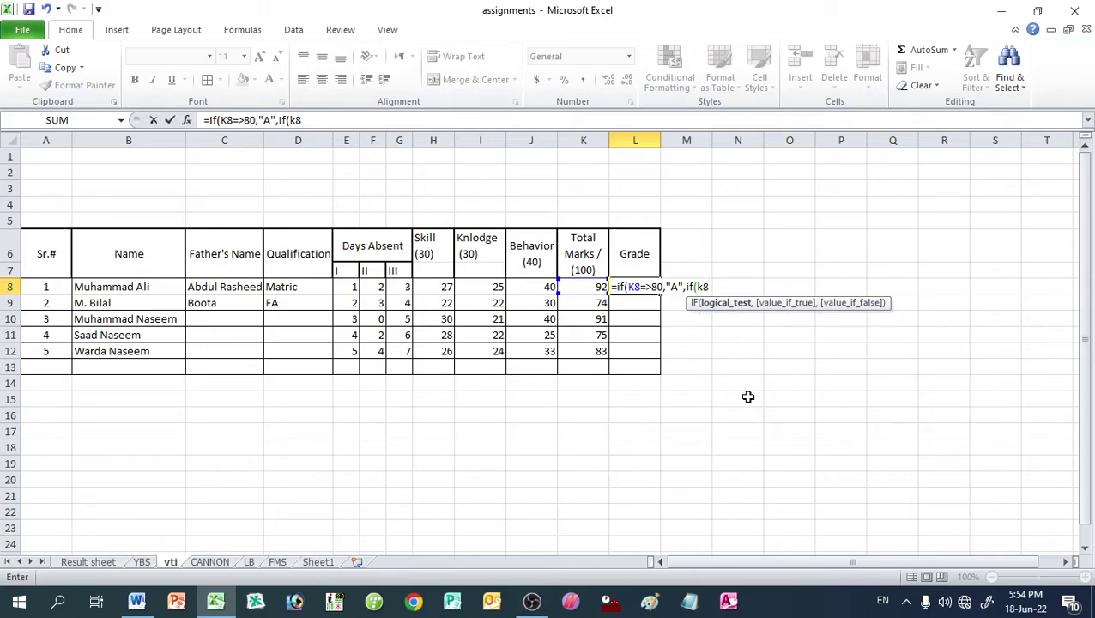
pyautogui.write('=>')
pyautogui.write('70')
pyautogui.write(',')
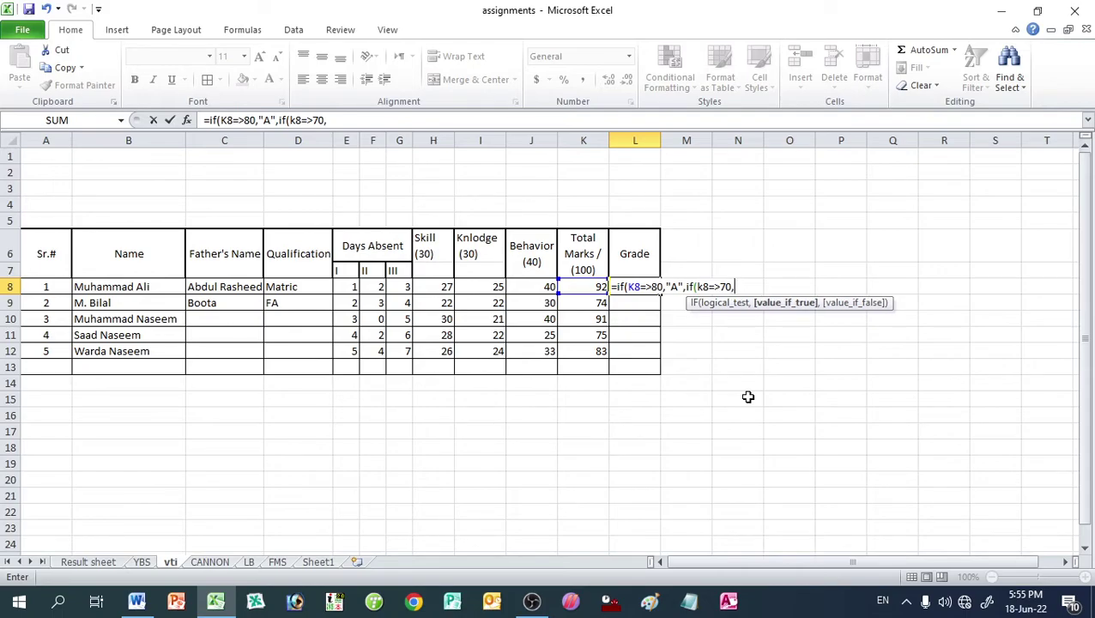
pyautogui.write('"B')
pyautogui.write('",')
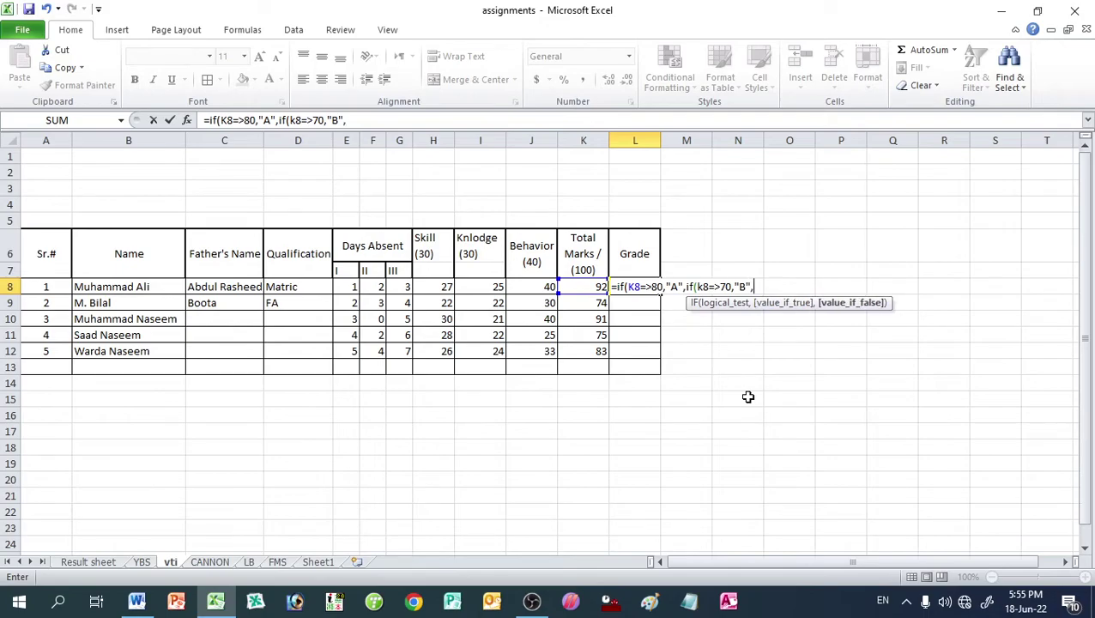
pyautogui.write('if(')
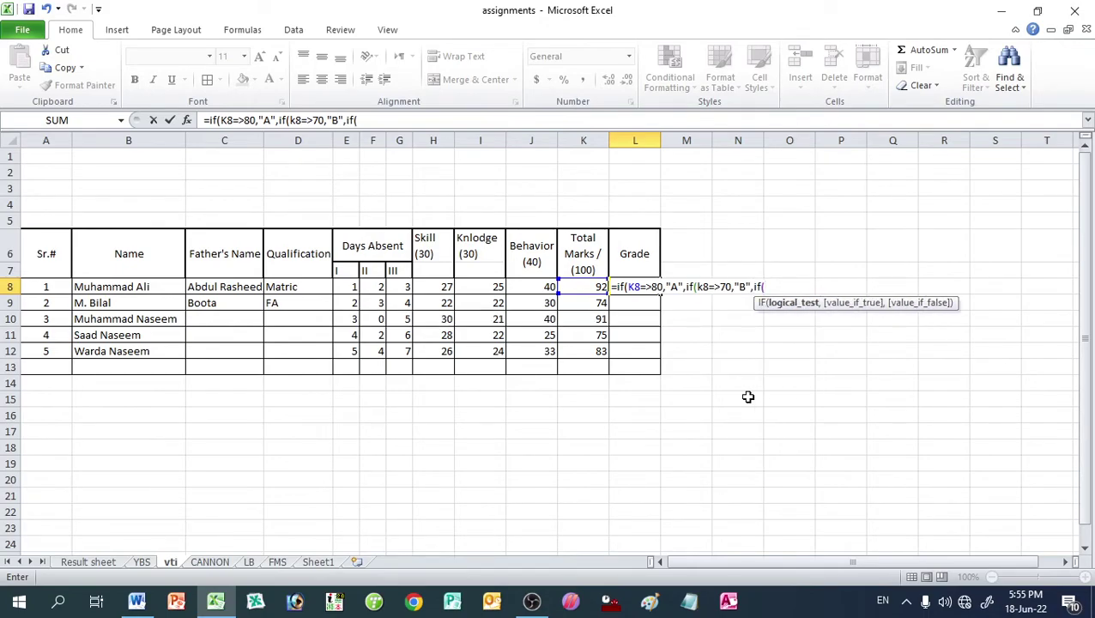
pyautogui.write('k')
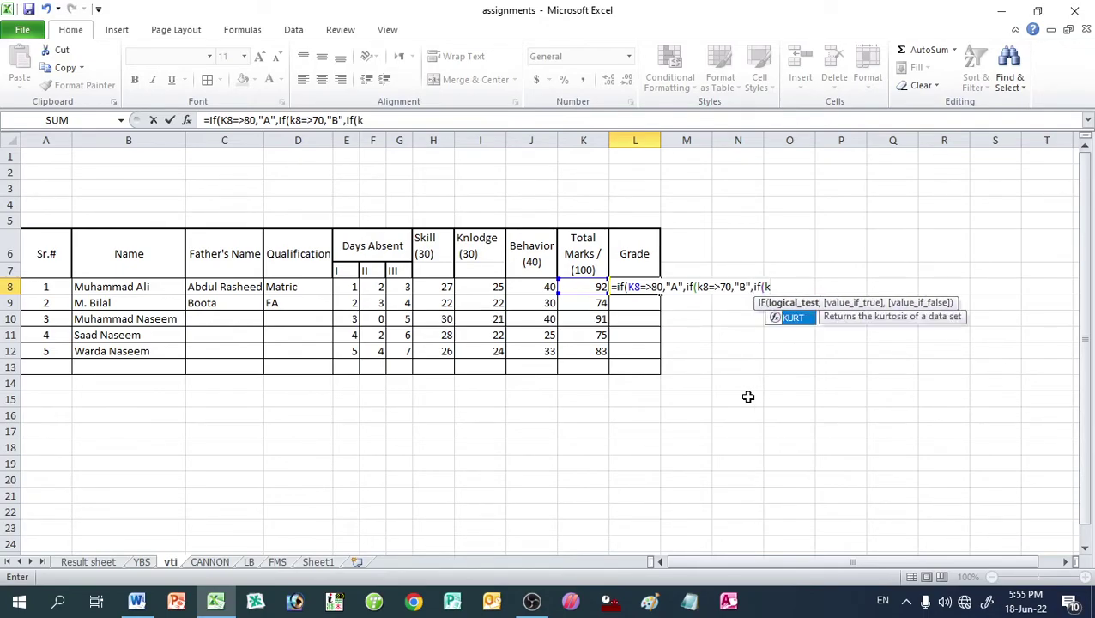
pyautogui.write('8=')
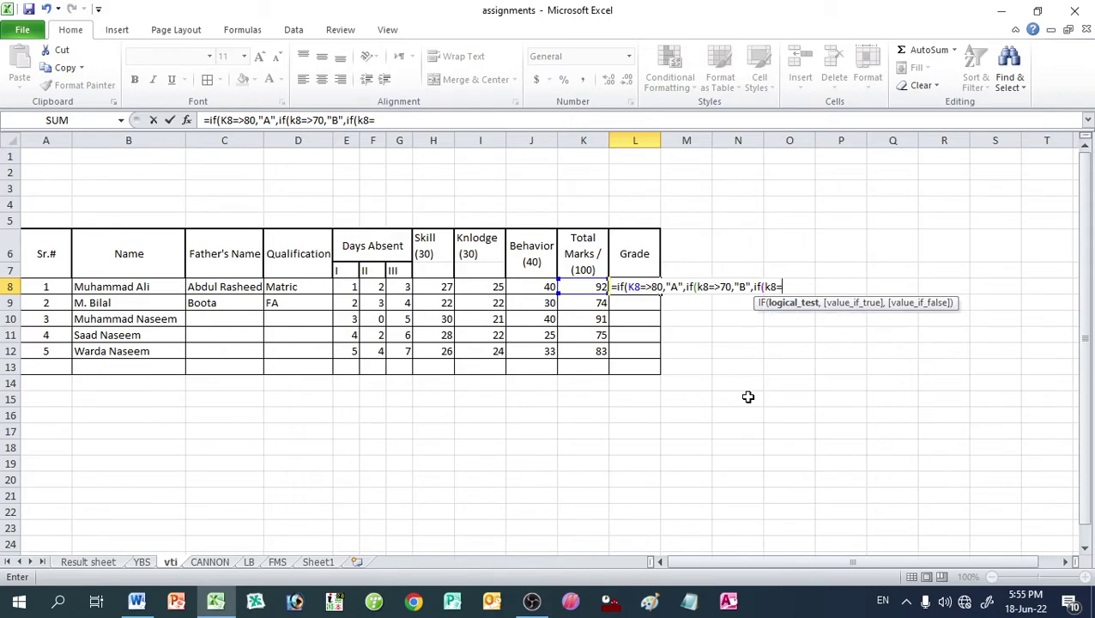
pyautogui.write('>60')
pyautogui.write(',"')
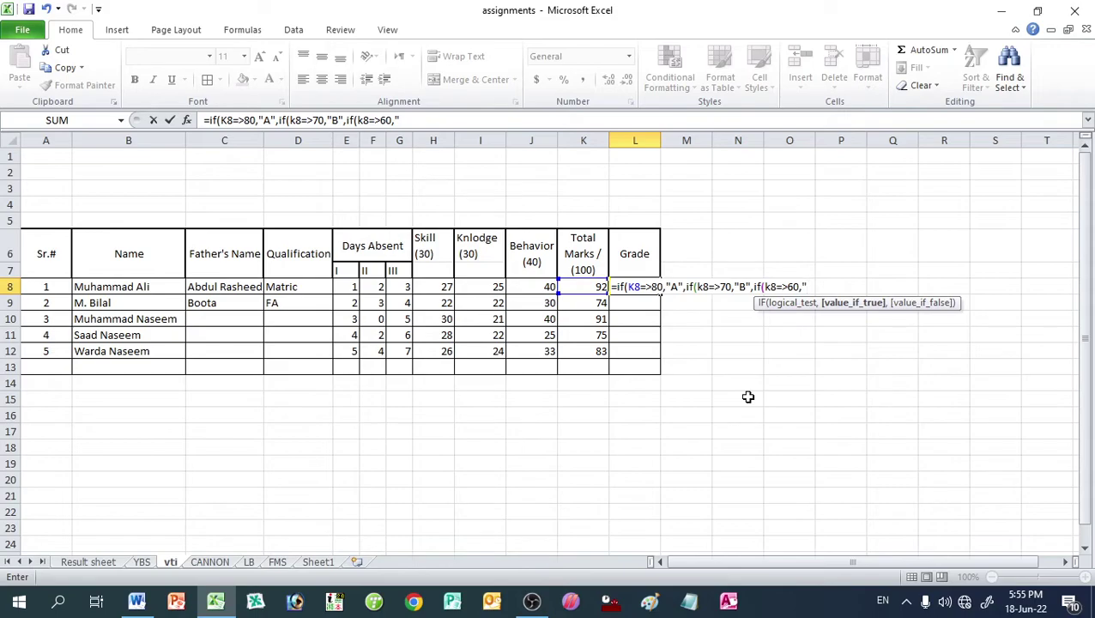
pyautogui.write('C')
pyautogui.write('",')
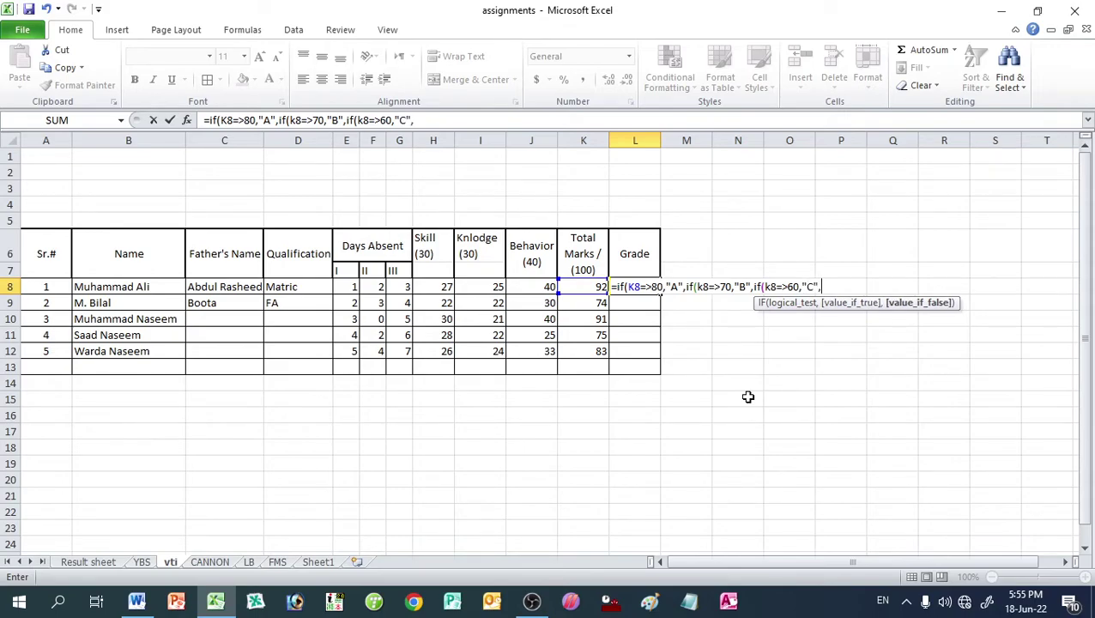
pyautogui.write('if(')
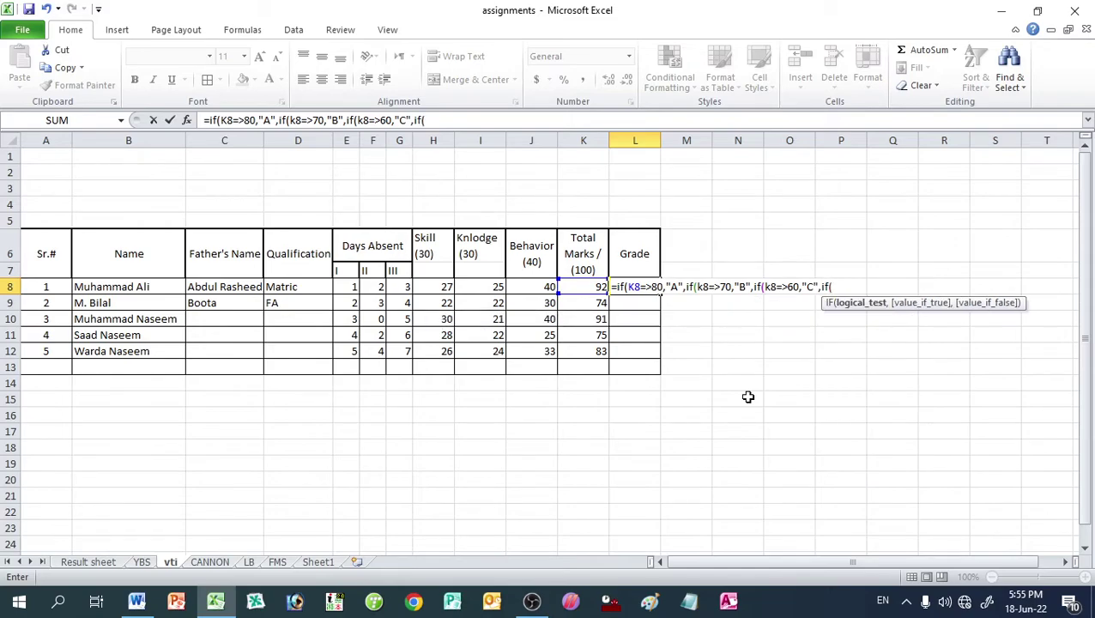
pyautogui.write('k8')
pyautogui.write('=')
pyautogui.write('>')
pyautogui.hotkey('alt', 'Tab')
pyautogui.hotkey('alt', 'Tab')
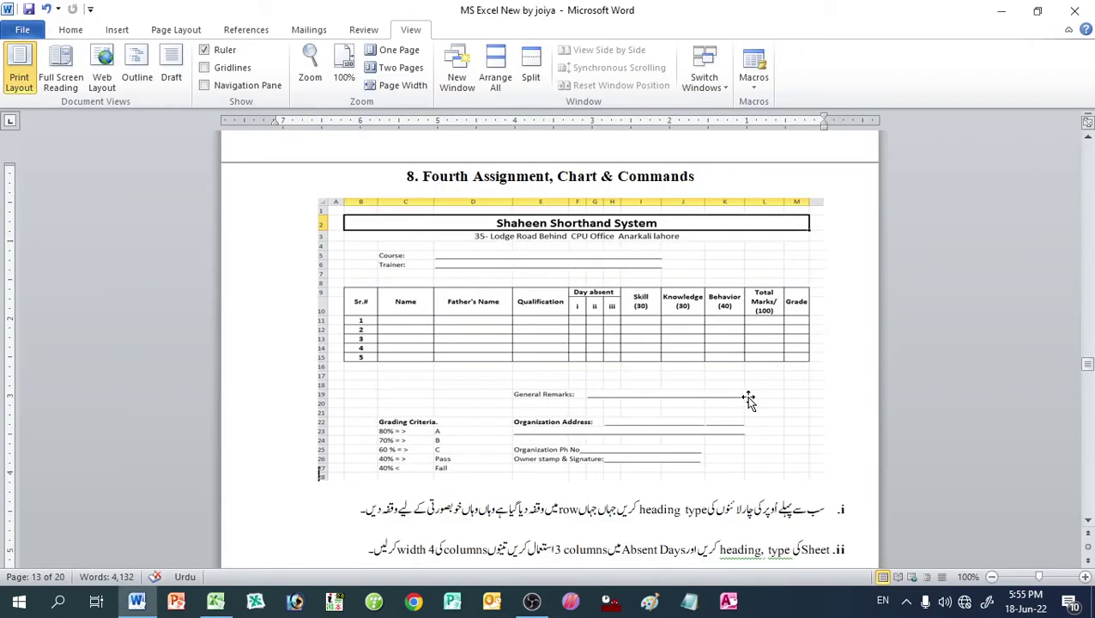
pyautogui.hotkey('alt', 'Tab')
pyautogui.press('Tab')
pyautogui.press('Tab')
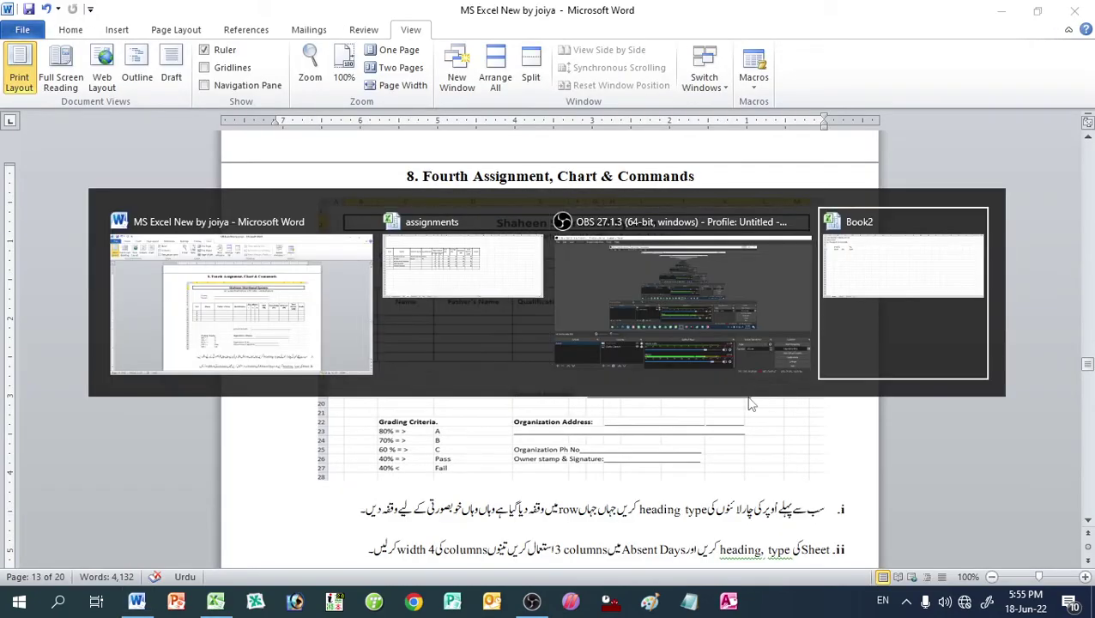
pyautogui.press('Tab')
pyautogui.press('Tab')
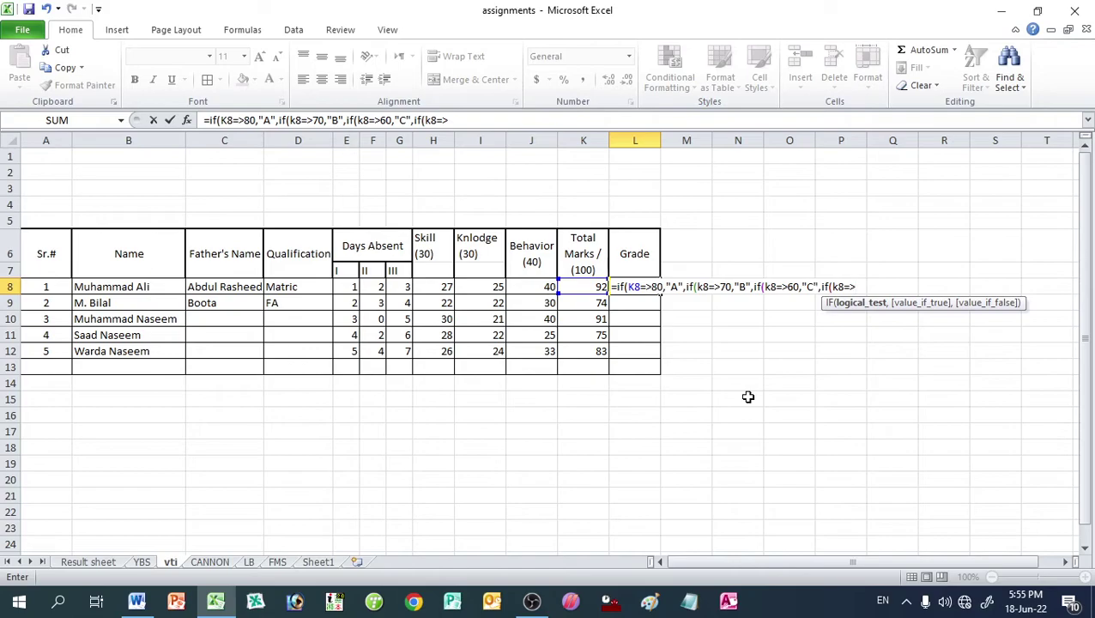
# Step: Extend the L8 formula with 40 → "Pass" and k8<40 → "Fail"
pyautogui.write('40')
pyautogui.write(',')
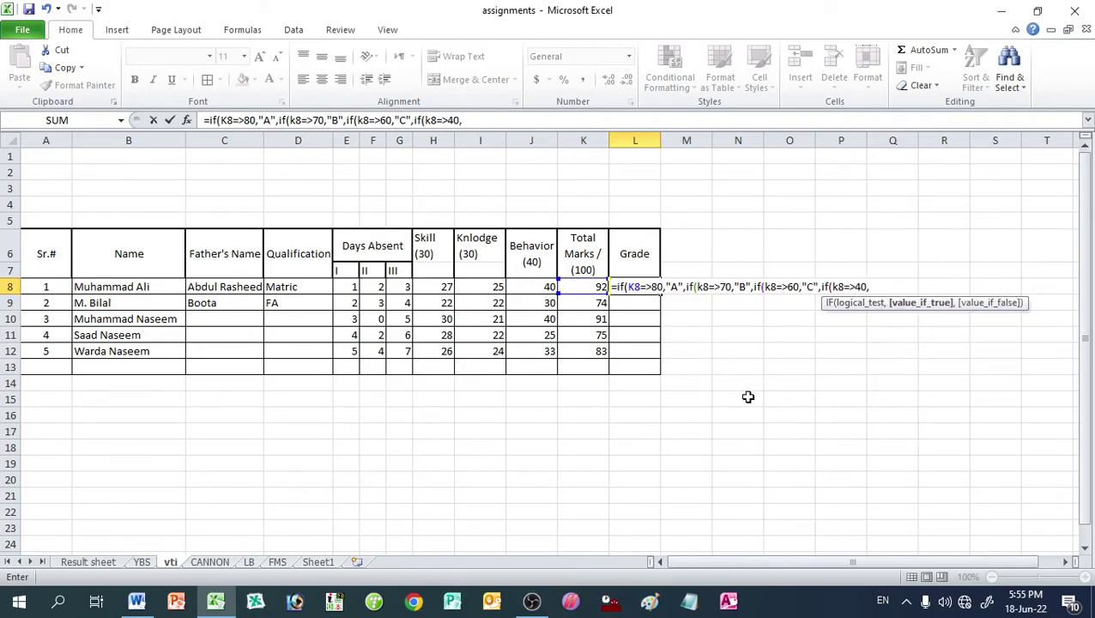
pyautogui.write('"P')
pyautogui.write('ass')
pyautogui.write('"')
pyautogui.write(',')
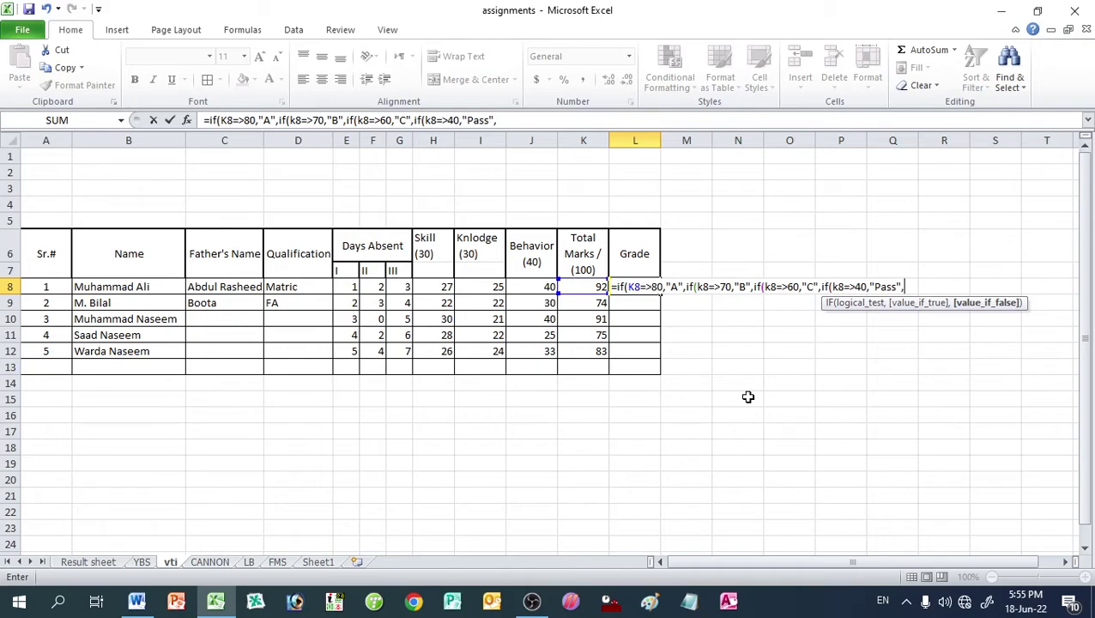
pyautogui.write('if')
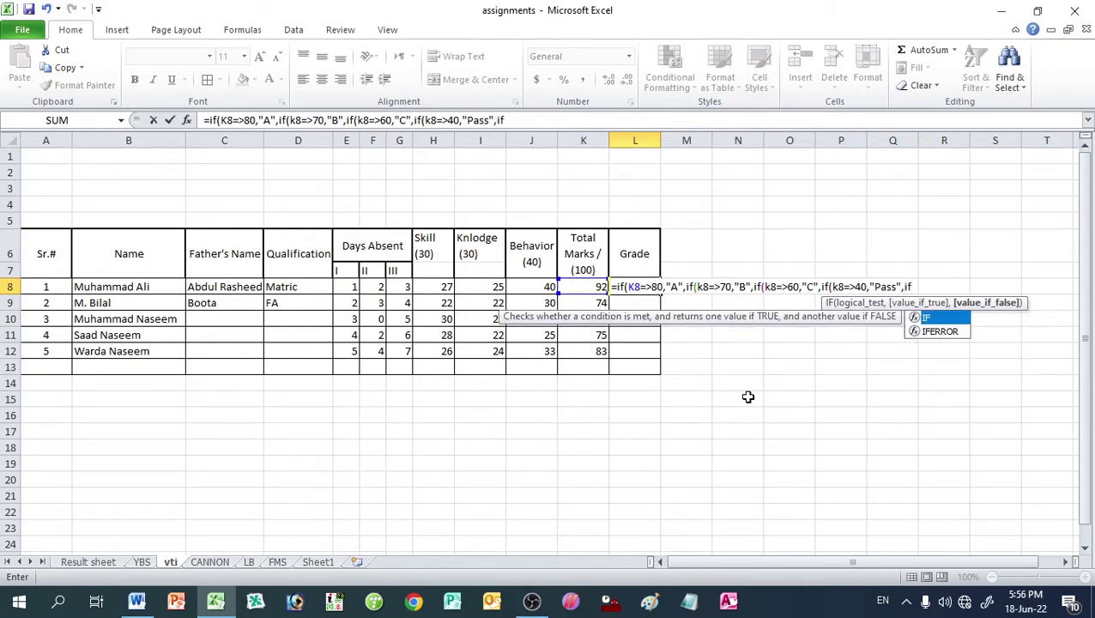
pyautogui.write('(k8')
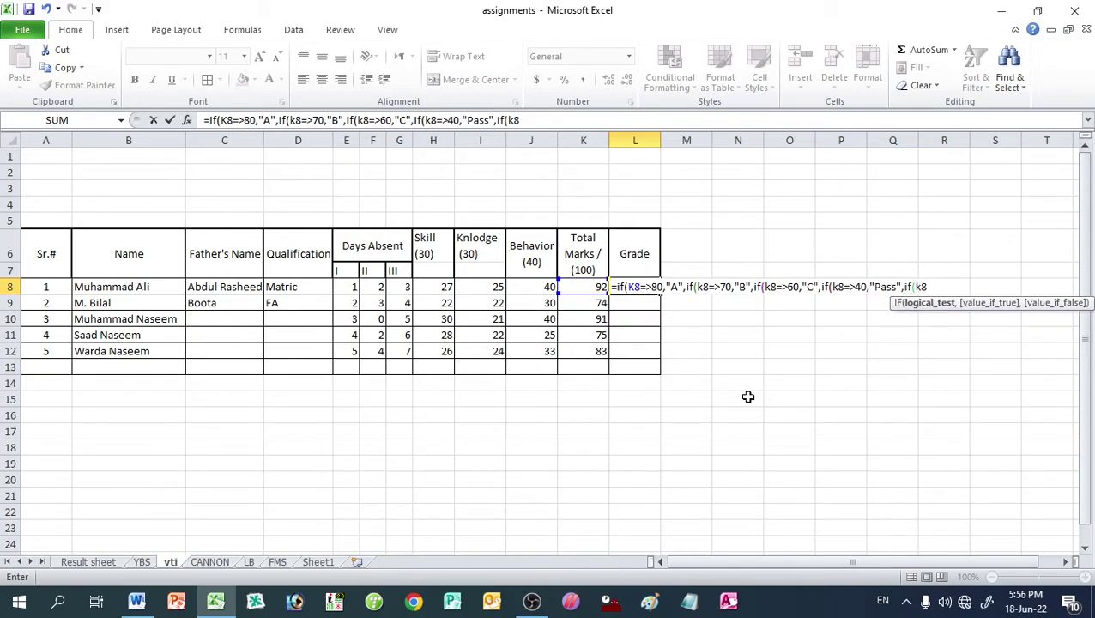
pyautogui.write('<4')
pyautogui.write('0,')
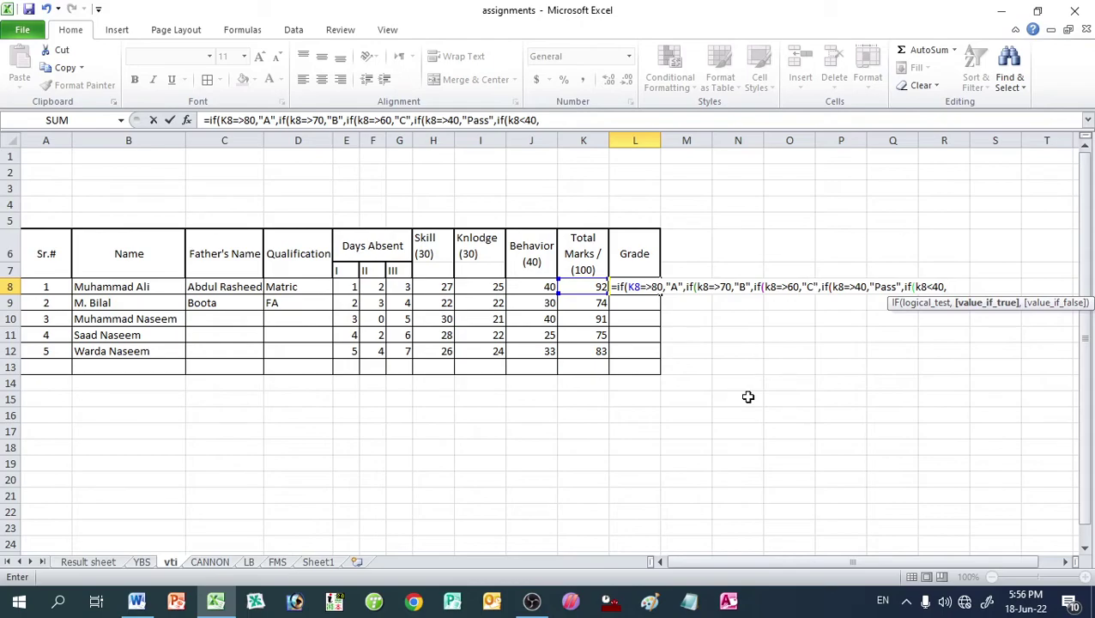
pyautogui.write('"F')
pyautogui.write('ail')
pyautogui.write('"')
# Step: Commit the L8 grade formula and fill it down to L9:L12 with Ctrl+D
pyautogui.hotkey('ctrl', 'Return')
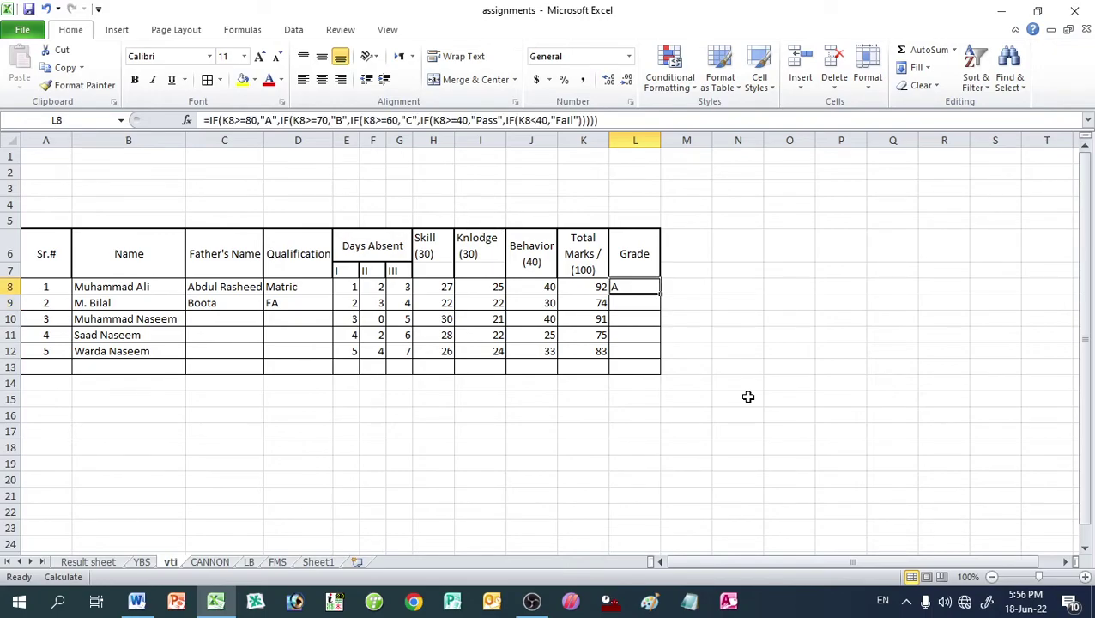
pyautogui.press('Down')
pyautogui.hotkey('ctrl', 'd')
pyautogui.press('Down')
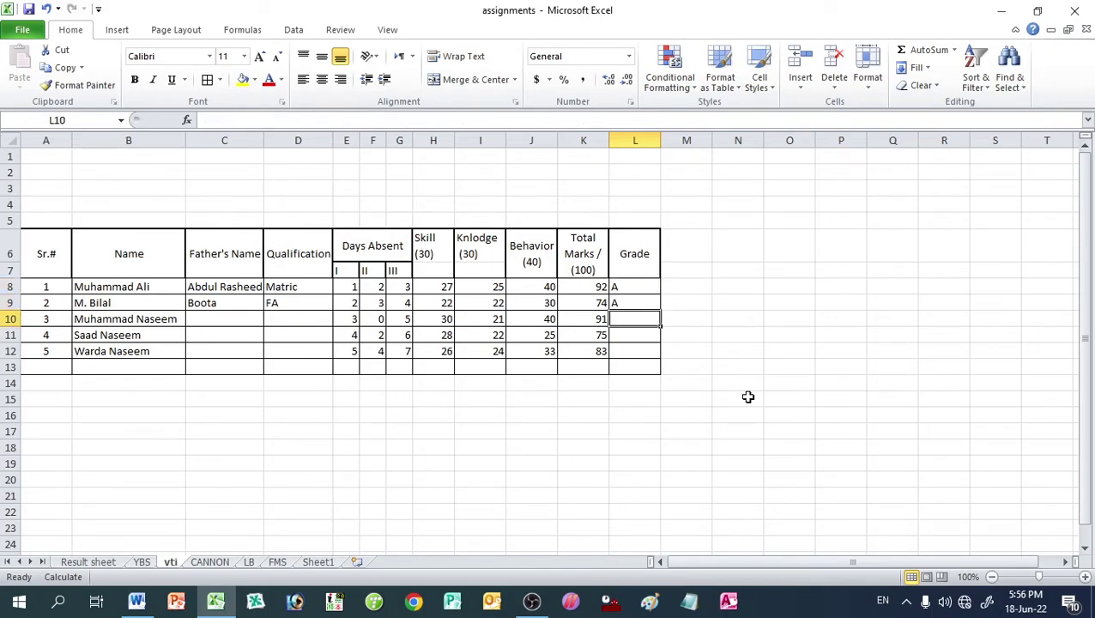
pyautogui.hotkey('ctrl', 'd')
pyautogui.press('Down')
pyautogui.hotkey('ctrl', 'd')
pyautogui.press('Down')
pyautogui.hotkey('ctrl', 'd')
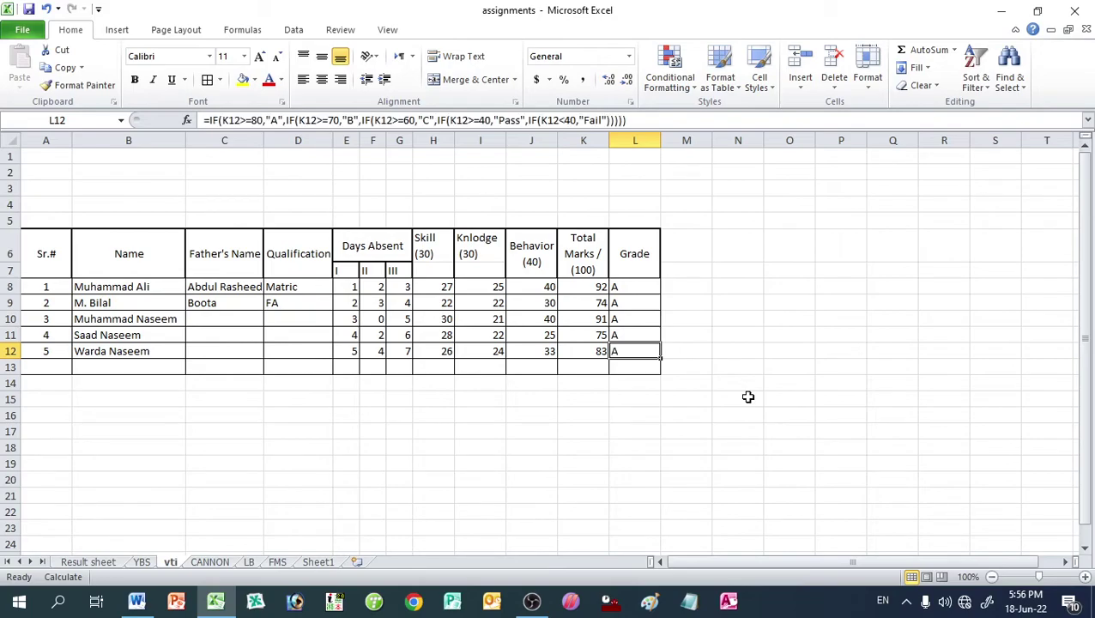
pyautogui.press('Up')
pyautogui.press('Up')
pyautogui.press('Up')
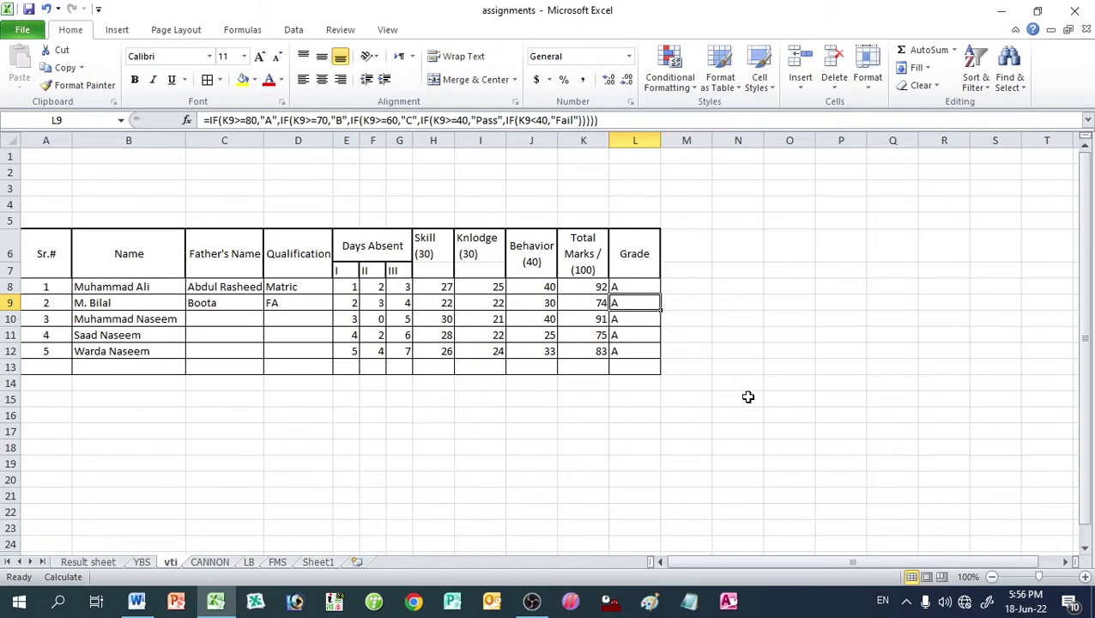
# Step: Recalculate with F9 and check the Grade column, where rows 9 and 11 now show B
pyautogui.press('F9')
pyautogui.press('Down')
pyautogui.press('Down')
pyautogui.press('Down')
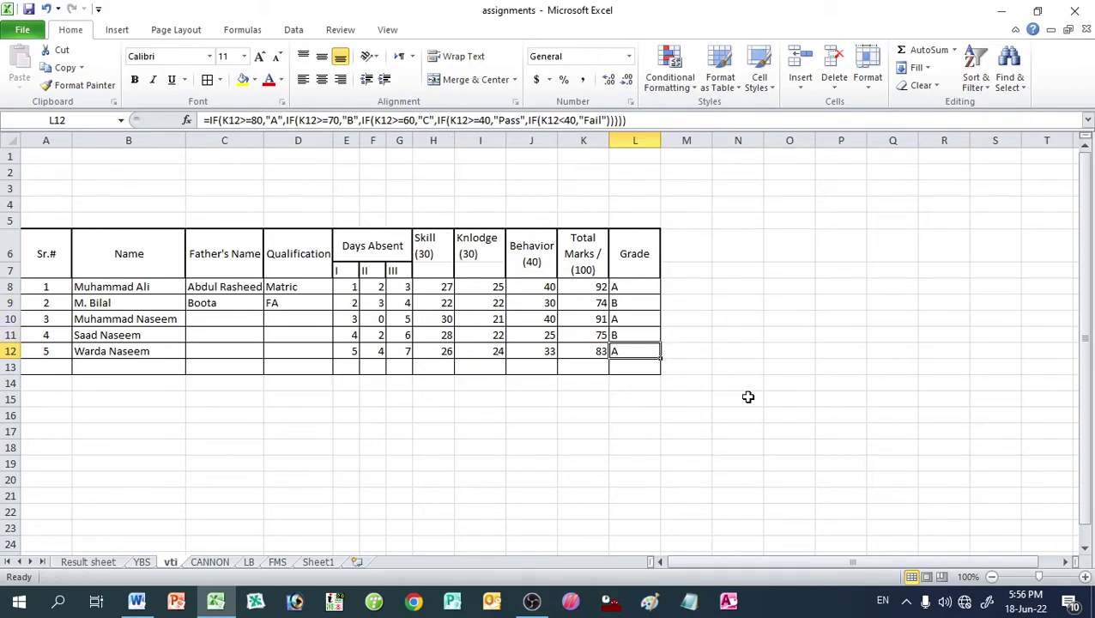
pyautogui.press('Left')
pyautogui.press('Left')
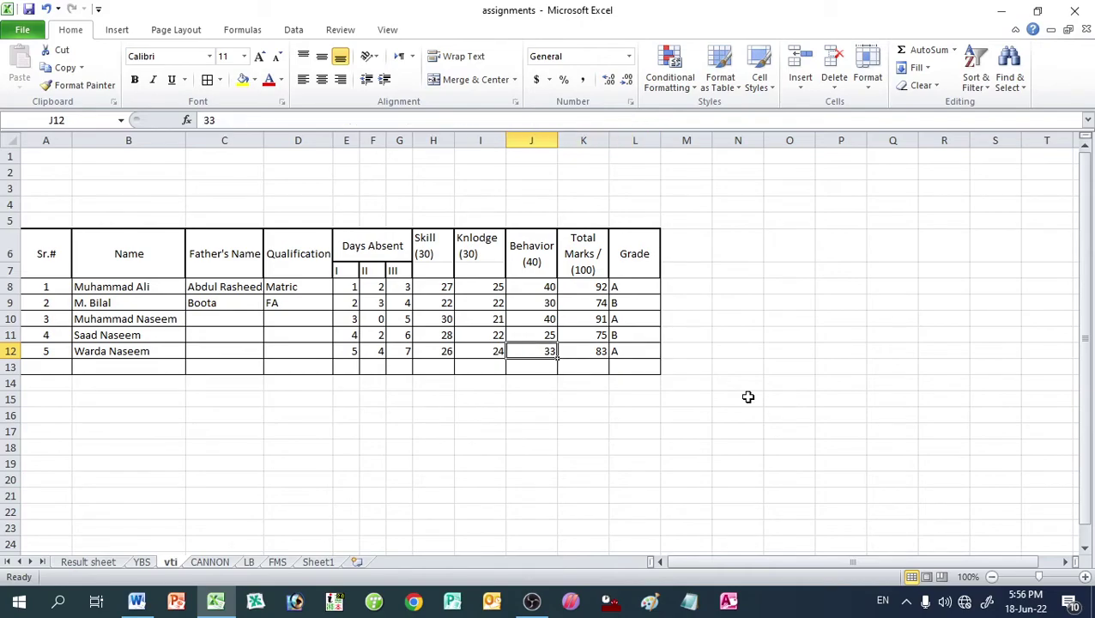
pyautogui.press('Right')
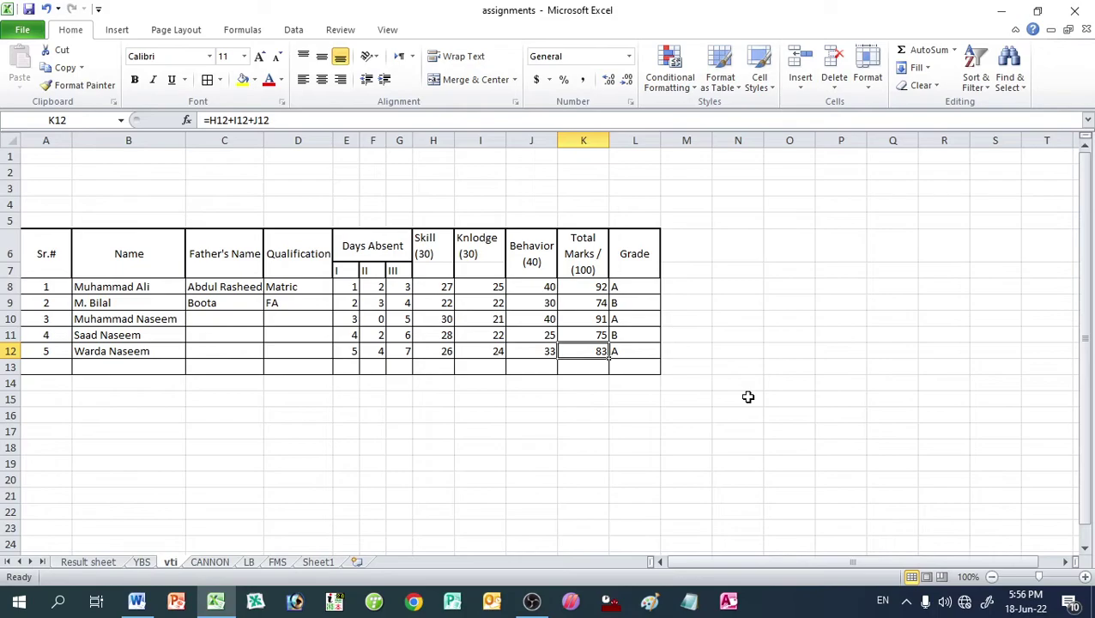
pyautogui.press('Right')
pyautogui.press('Up')
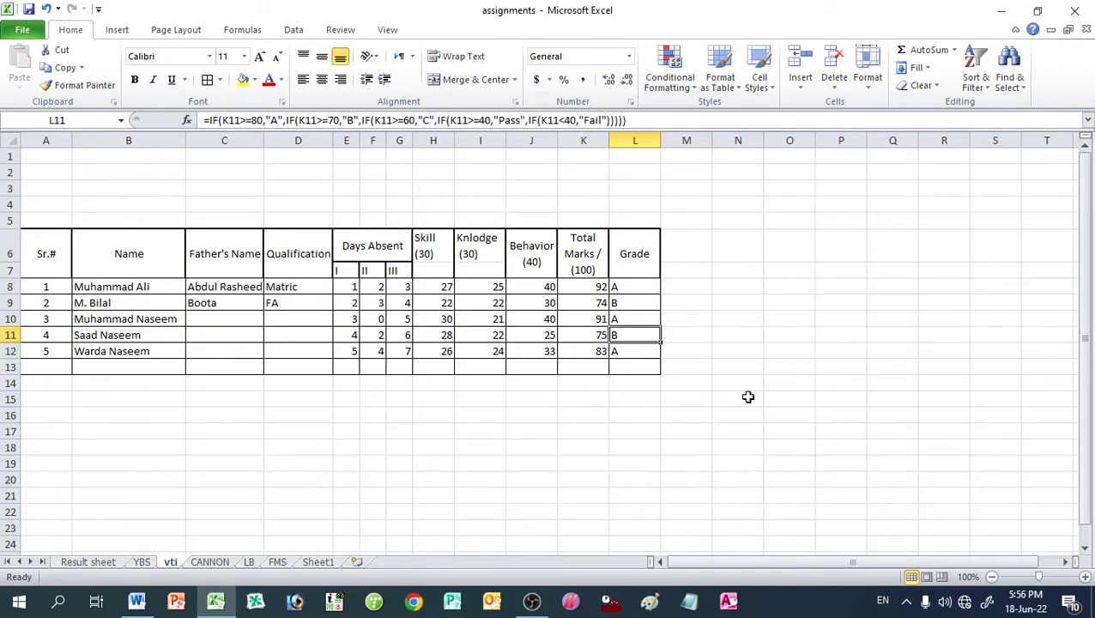
pyautogui.press('Up')
pyautogui.press('Up')
pyautogui.press('Up')
pyautogui.press('Up')
pyautogui.press('Down')
pyautogui.press('Down')
pyautogui.press('Down')
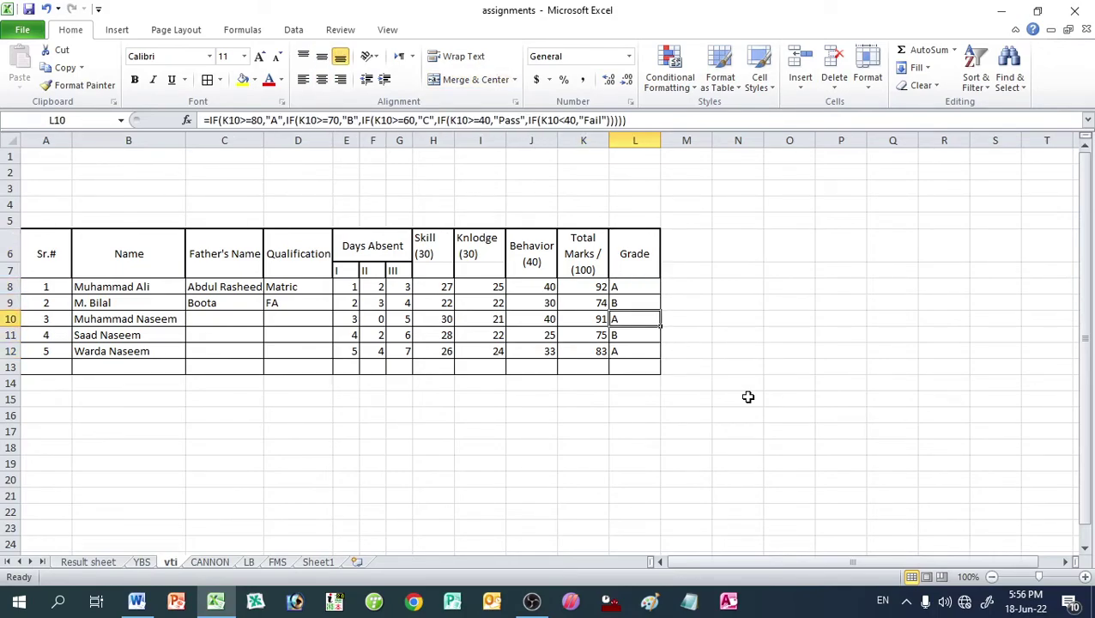
pyautogui.press('Up')
pyautogui.press('Down')
pyautogui.press('Left')
pyautogui.press('Left')
pyautogui.press('Left')
pyautogui.press('Left')
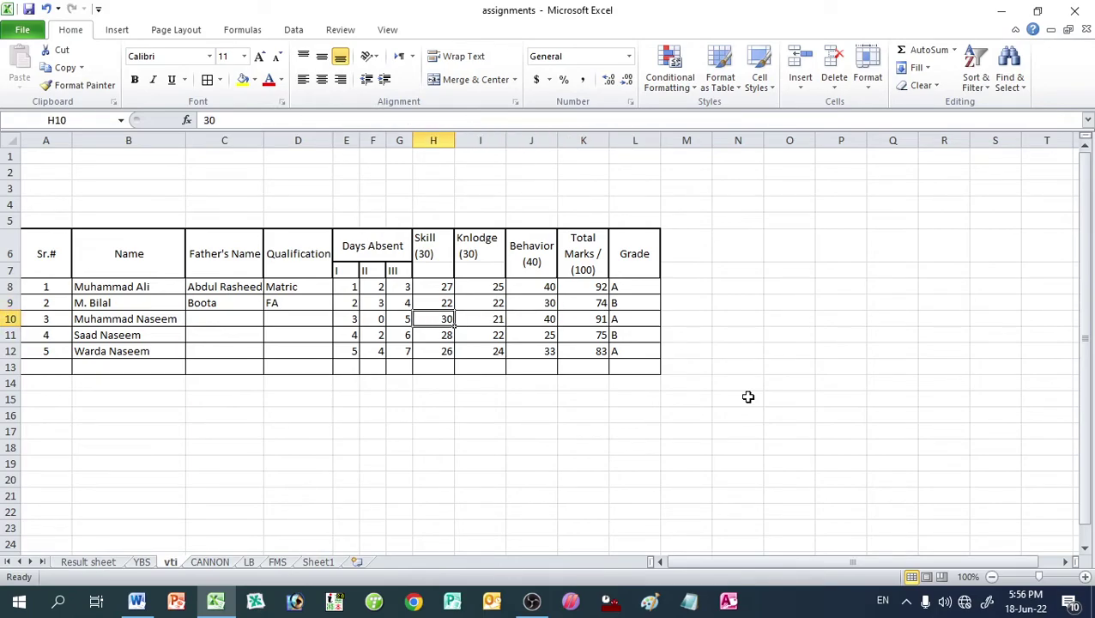
# Step: Enter 11 as the Skill, Knowledge and Behavior marks in H10:J10, then recalculate
pyautogui.write('11')
pyautogui.press('Right')
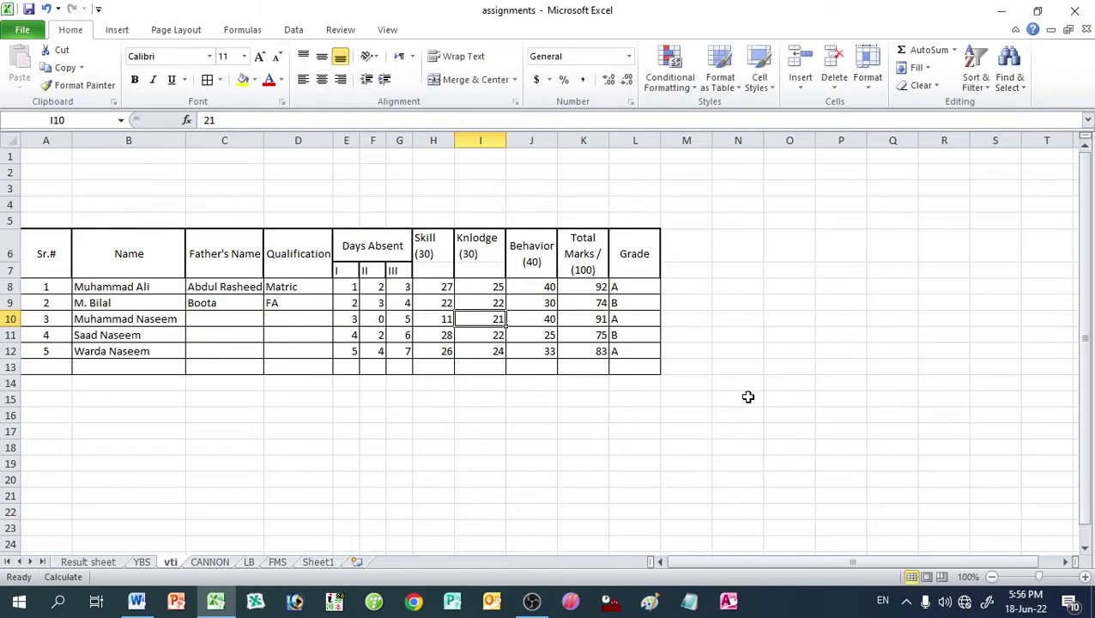
pyautogui.write('11')
pyautogui.press('Right')
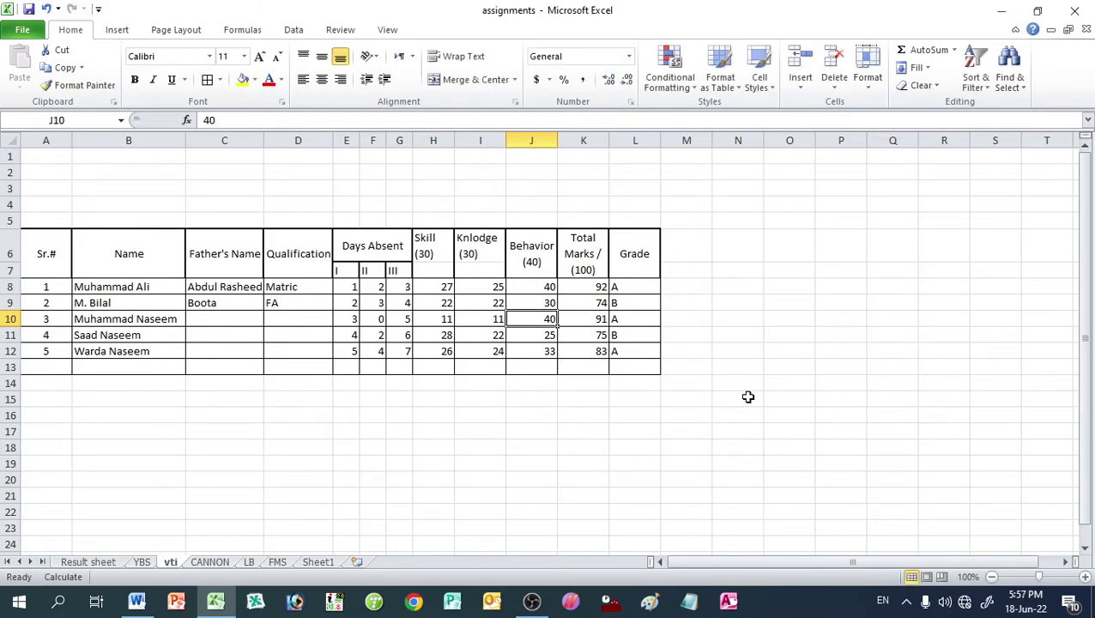
pyautogui.write('11')
pyautogui.press('Right')
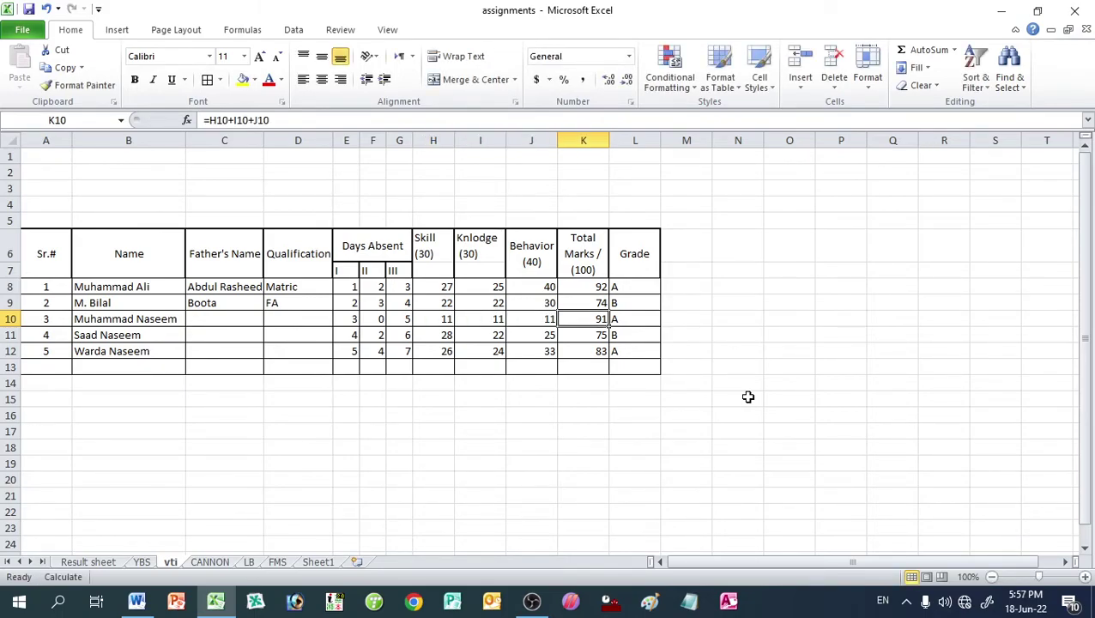
pyautogui.press('F9')
# Step: Verify row 10 totals 33 with a Fail grade, then go to cell A1
pyautogui.press('Right')
pyautogui.press('Left')
pyautogui.press('Right')
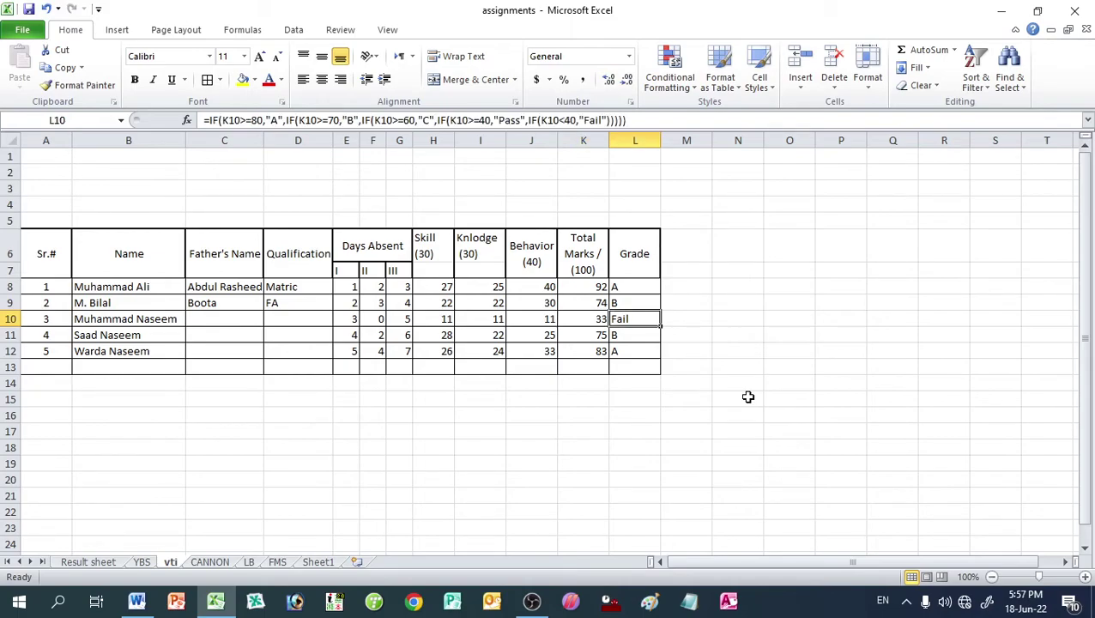
pyautogui.press('Left')
pyautogui.press('Left')
pyautogui.press('Left')
pyautogui.press('Left')
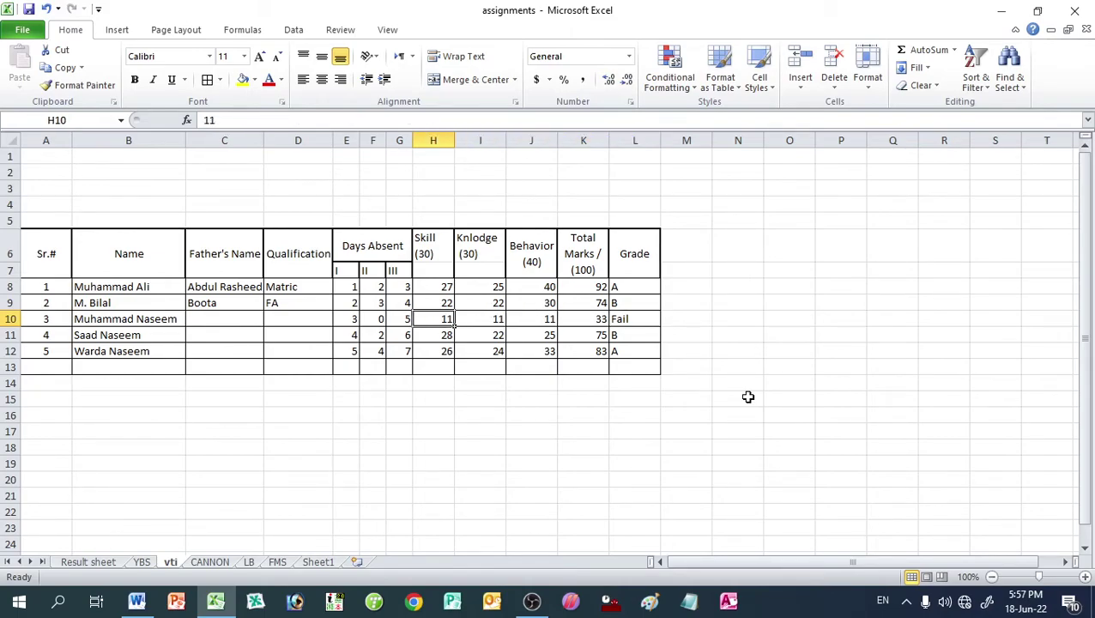
pyautogui.press('Right')
pyautogui.press('Right')
pyautogui.press('Right')
pyautogui.press('Right')
pyautogui.press('Up')
pyautogui.press('Up')
pyautogui.press('Up')
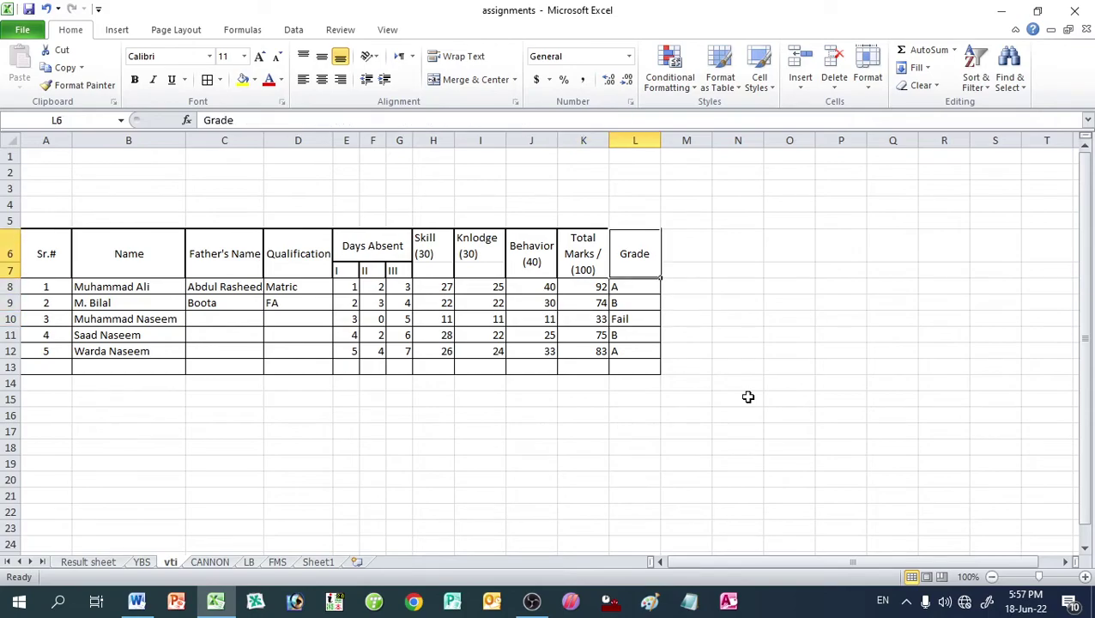
pyautogui.press('Down')
pyautogui.press('Down')
pyautogui.press('Up')
pyautogui.press('Up')
pyautogui.press('Up')
pyautogui.press('Up')
pyautogui.press('Left')
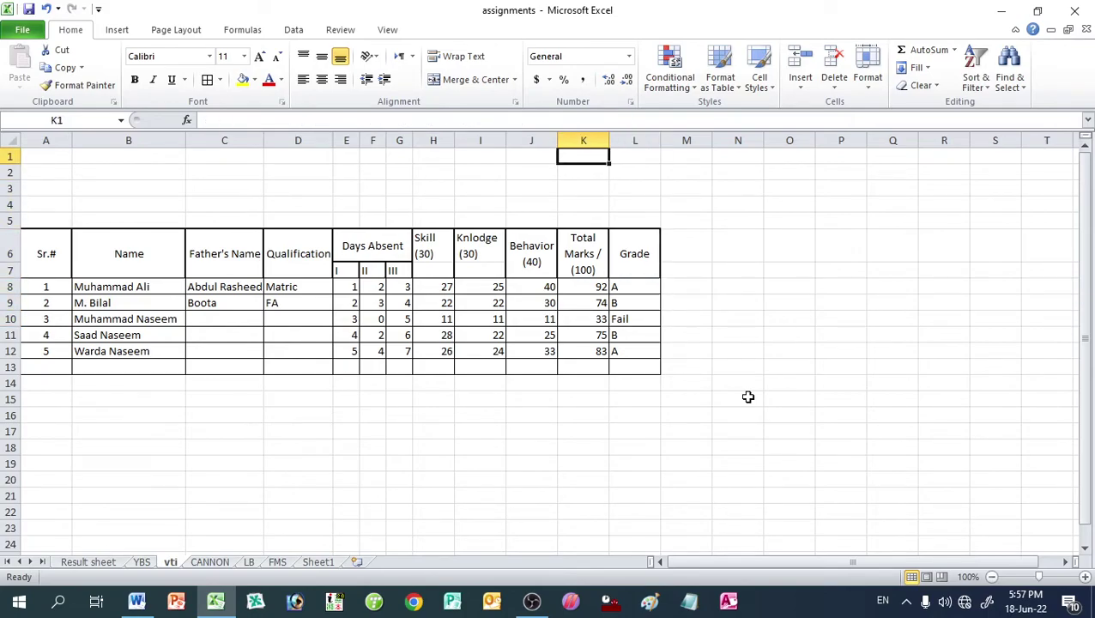
pyautogui.press('Left')
pyautogui.press('Left')
pyautogui.press('Left')
pyautogui.press('Left')
pyautogui.press('Left')
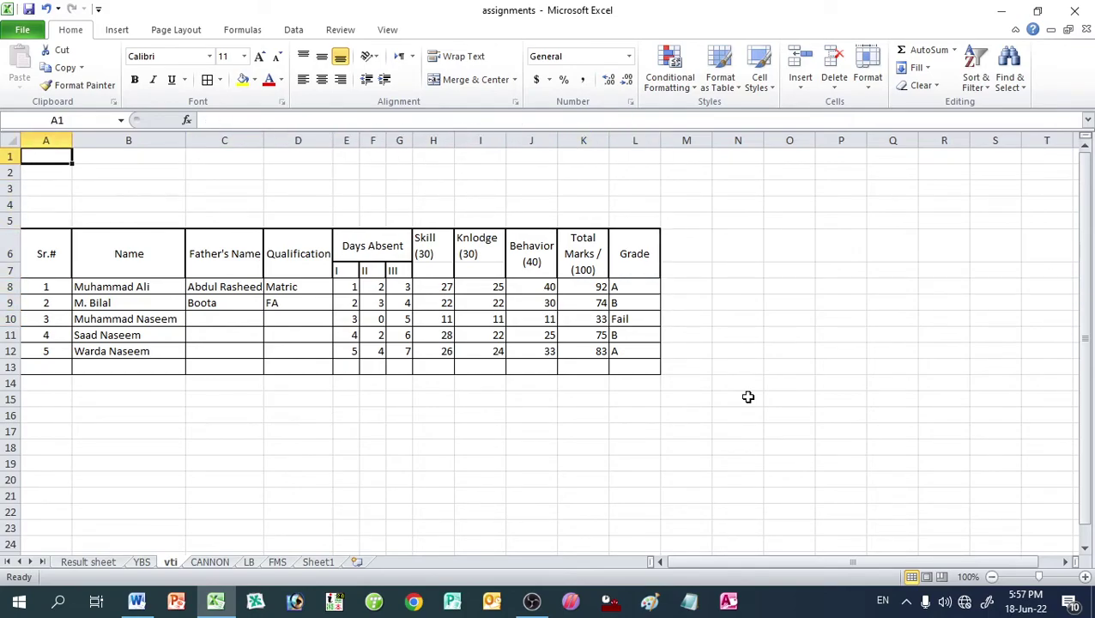
pyautogui.write('S')
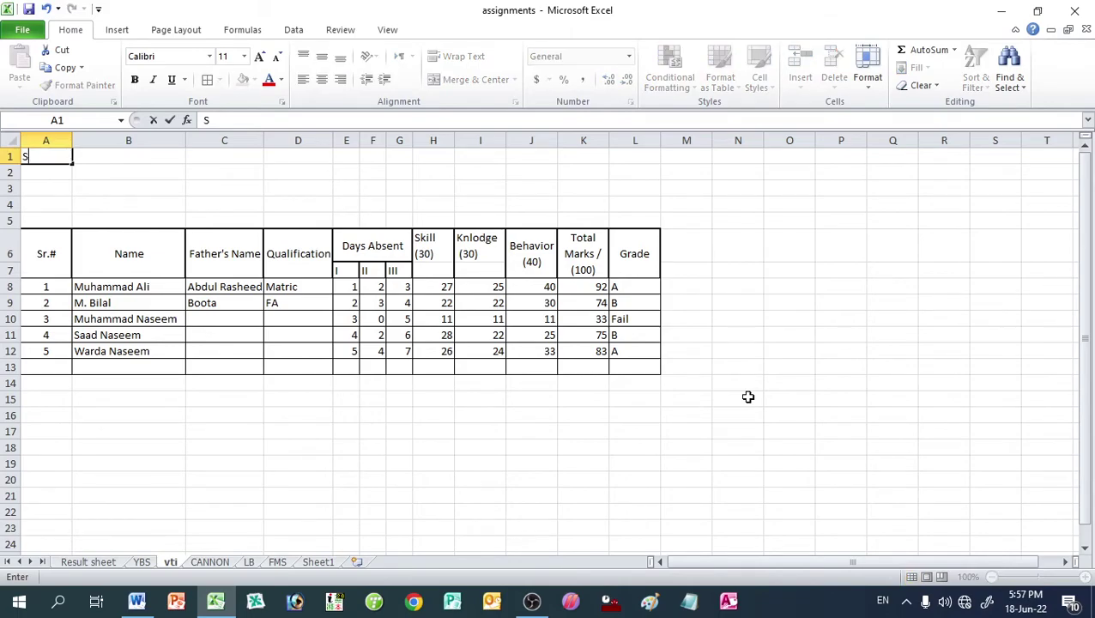
pyautogui.write('ha')
pyautogui.write('Shortha')
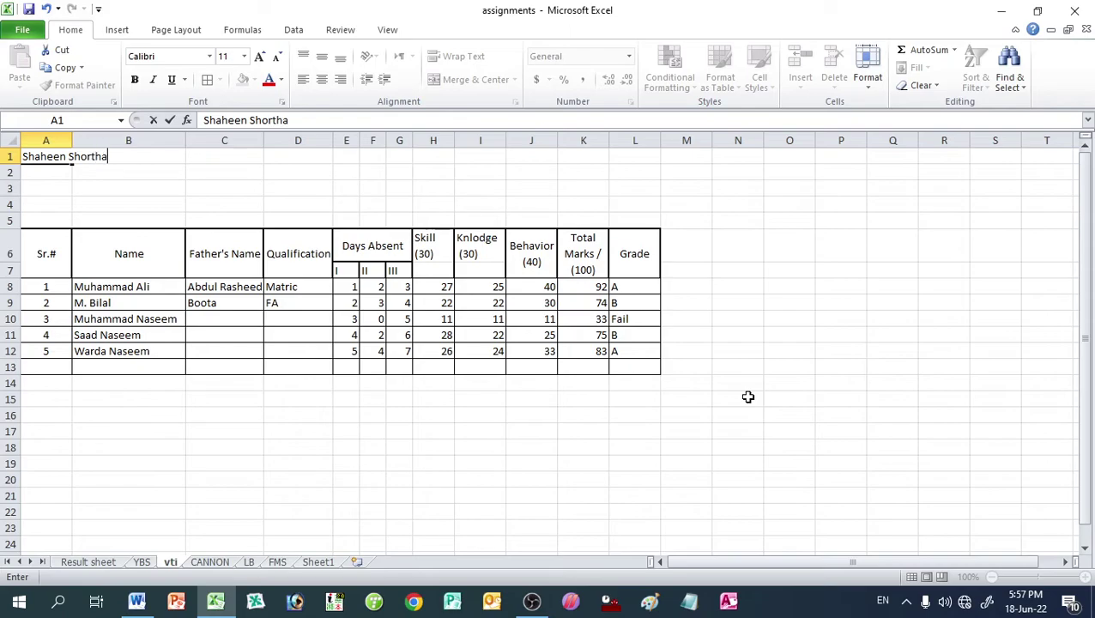
pyautogui.write('nd')
pyautogui.write(' System')
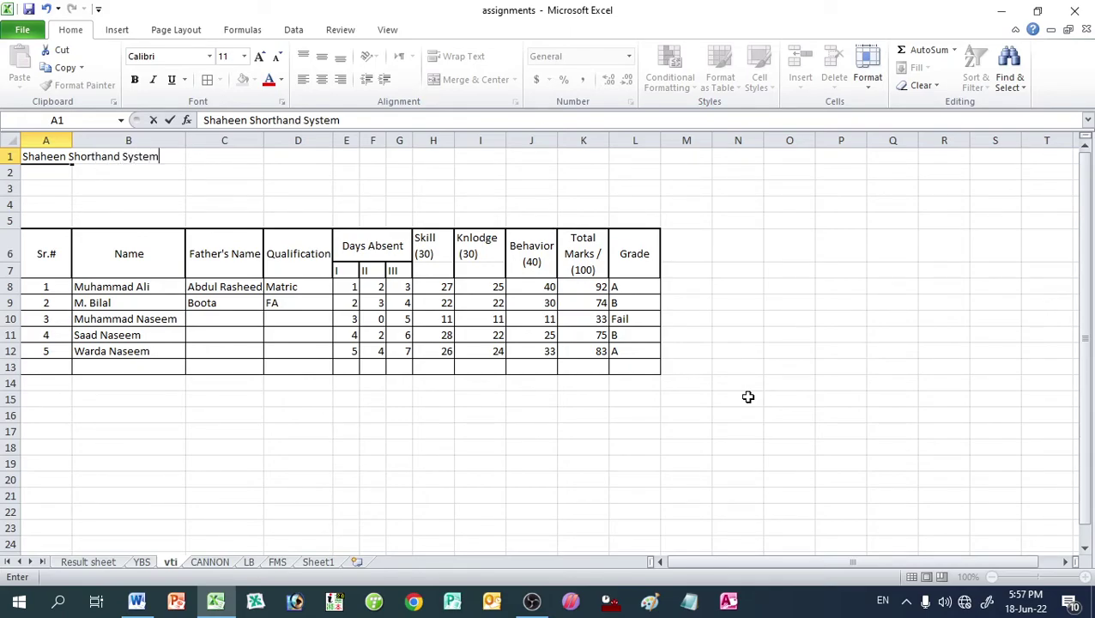
pyautogui.press('Return')
pyautogui.press('Up')
pyautogui.hotkey('shift', 'Right')
pyautogui.hotkey('shift', 'Right')
pyautogui.hotkey('shift', 'Right')
pyautogui.hotkey('shift', 'Right')
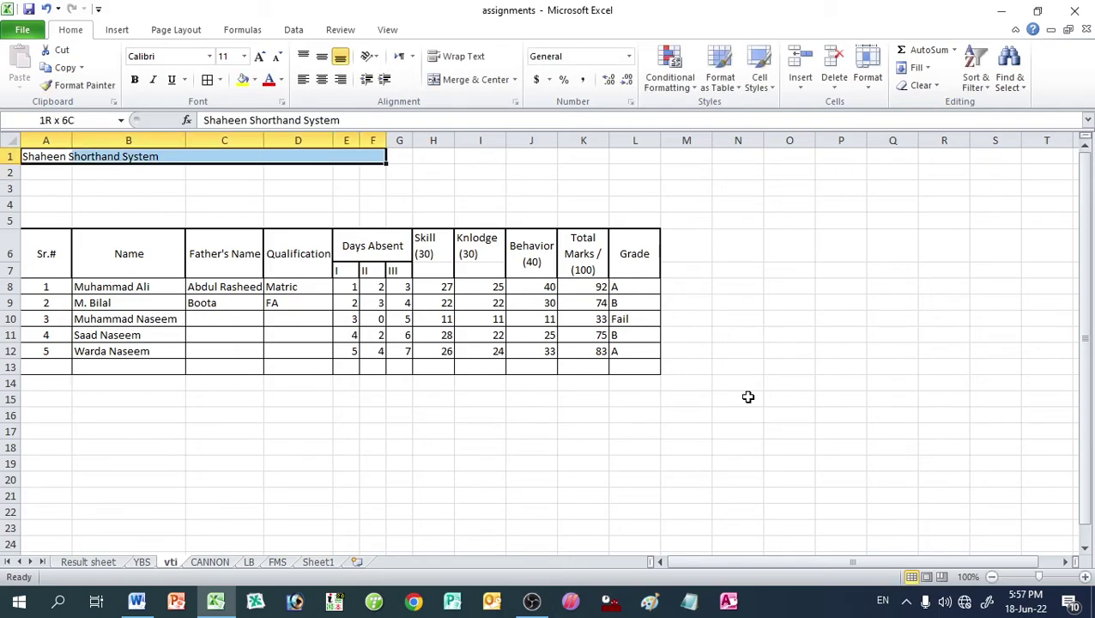
pyautogui.hotkey('shift', 'Right')
pyautogui.hotkey('shift', 'Right')
pyautogui.hotkey('shift', 'Right')
pyautogui.hotkey('shift', 'Right')
pyautogui.hotkey('shift', 'Right')
pyautogui.hotkey('shift', 'Right')
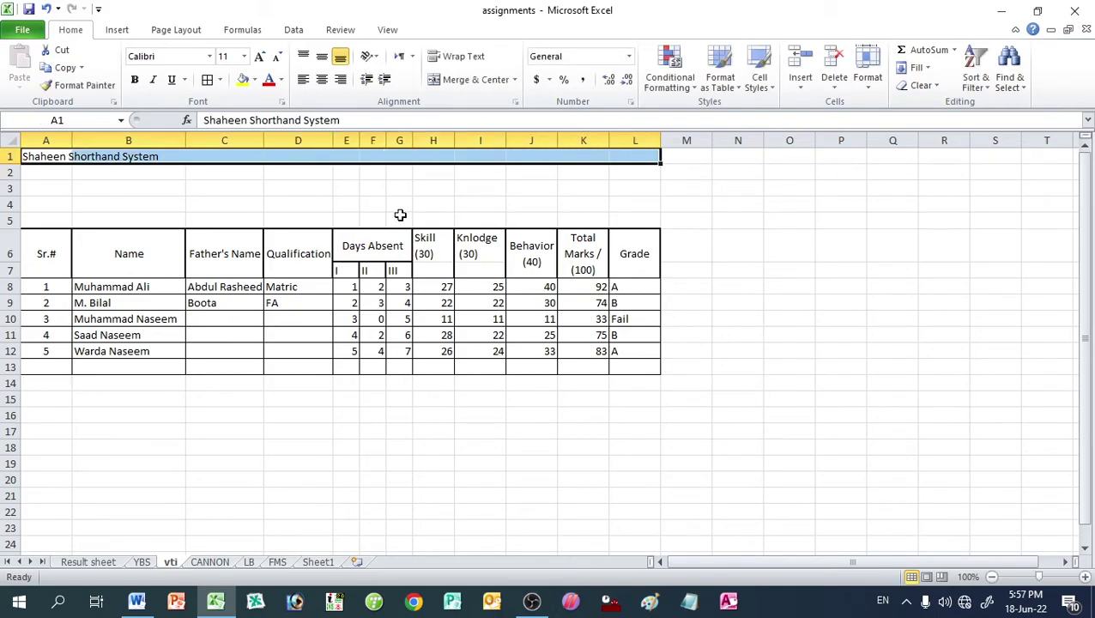
pyautogui.click(470, 79)
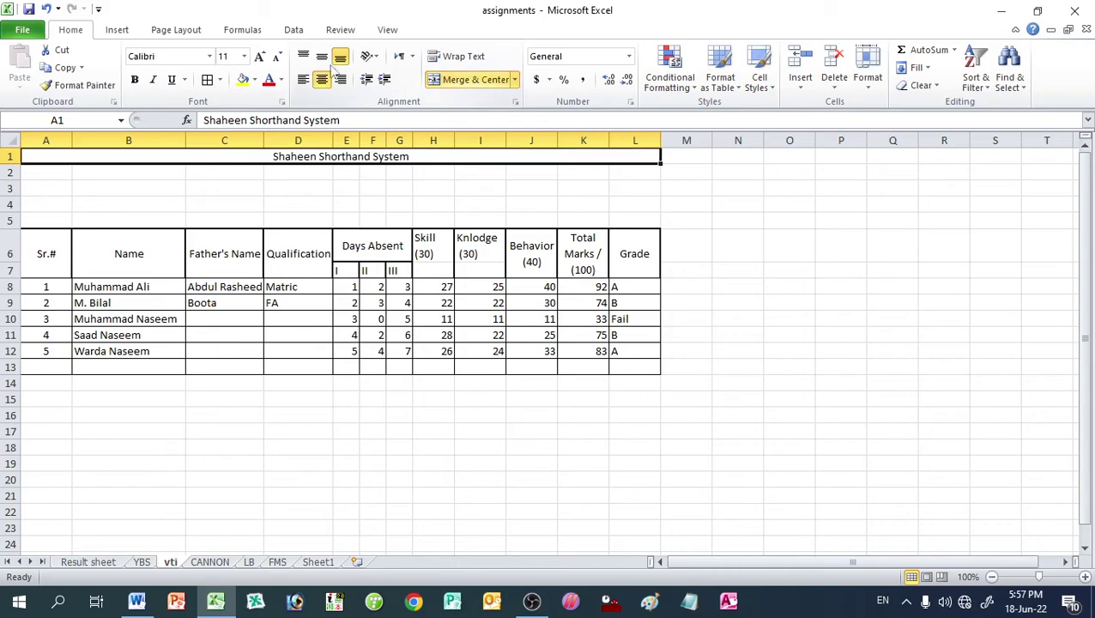
pyautogui.click(259, 57)
pyautogui.click(260, 58)
pyautogui.click(260, 58)
pyautogui.click(260, 58)
pyautogui.click(259, 58)
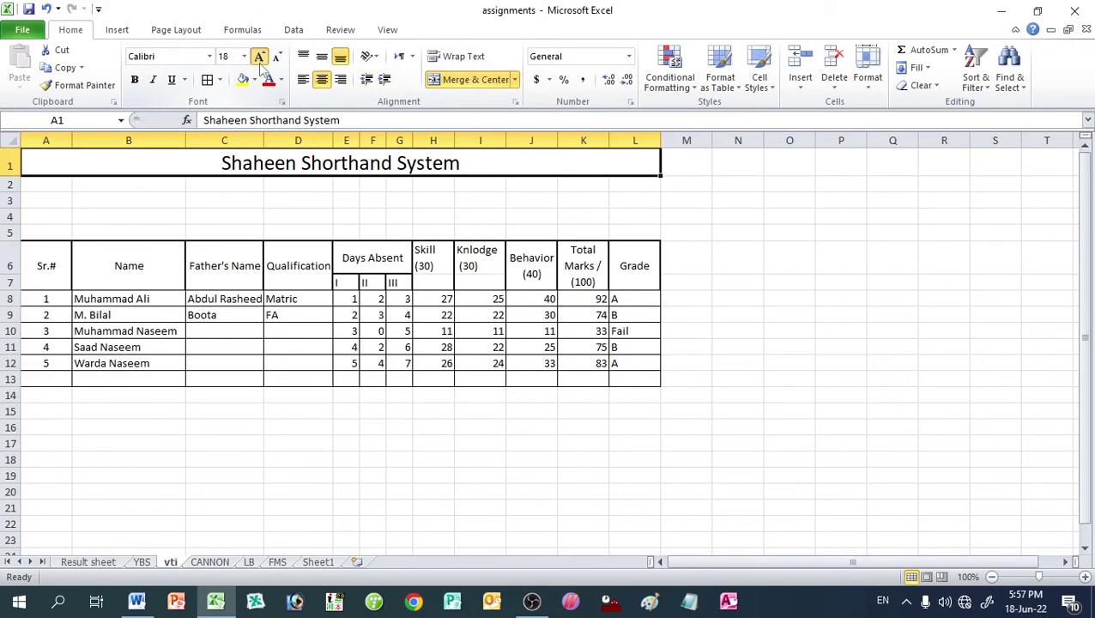
pyautogui.click(259, 57)
pyautogui.click(260, 58)
pyautogui.click(266, 195)
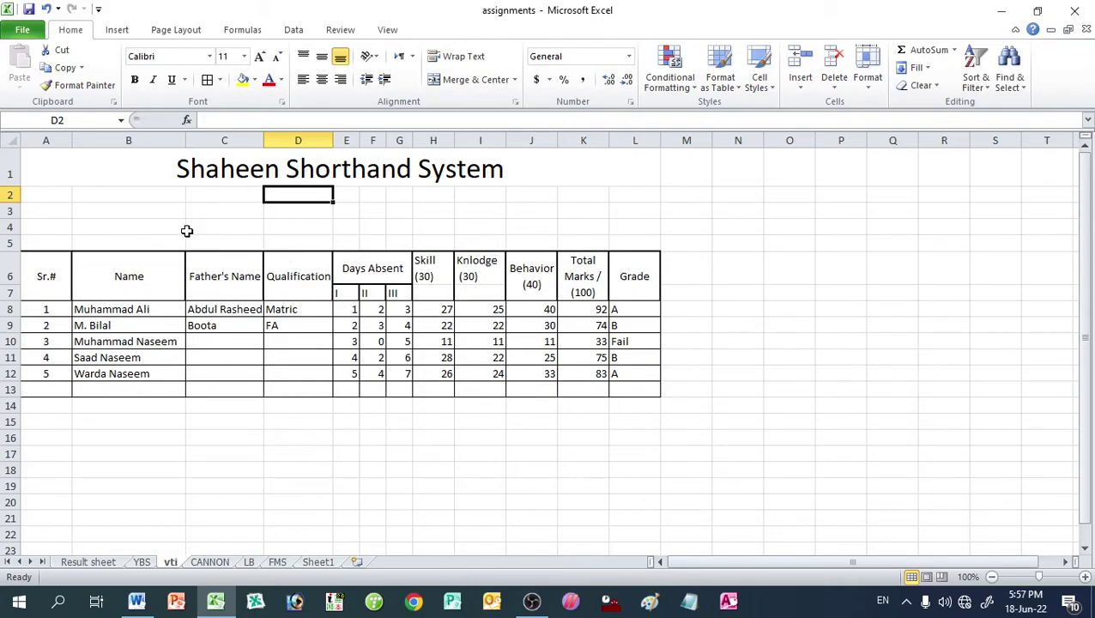
pyautogui.click(193, 435)
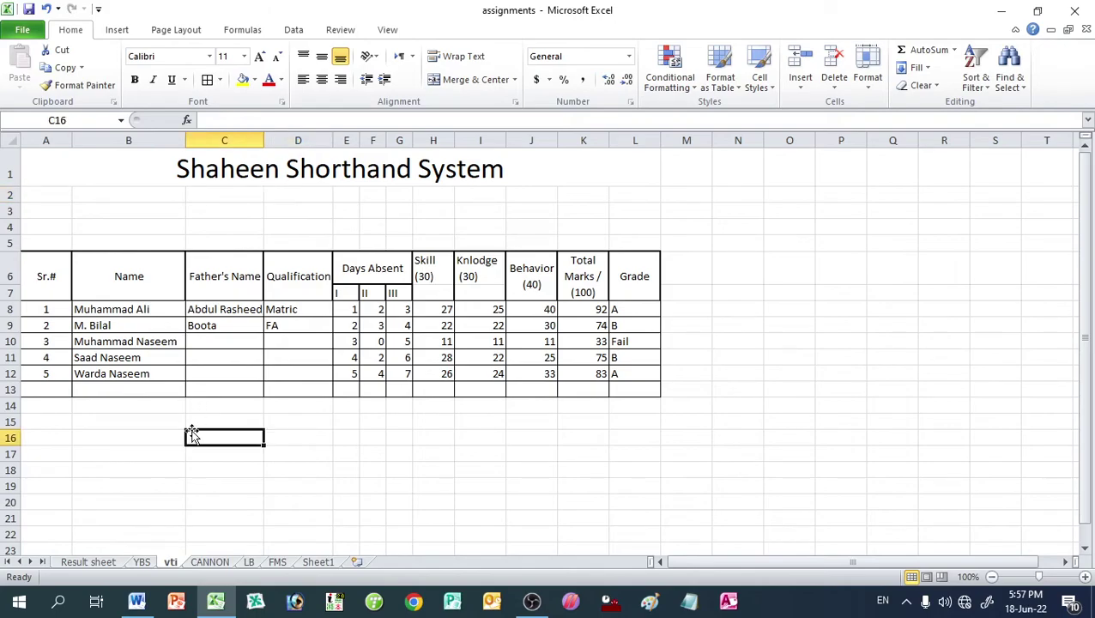
pyautogui.scroll(-3, 193, 435)
pyautogui.scroll(3, 193, 435)
pyautogui.hotkey('alt', 'Tab')
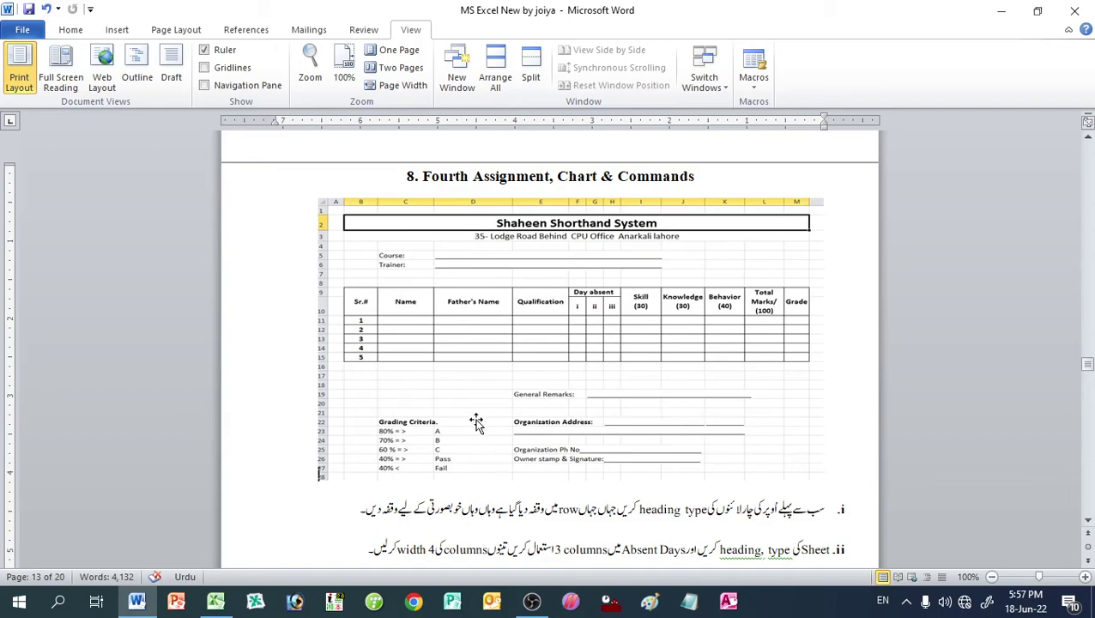
pyautogui.hotkey('alt', 'Tab')
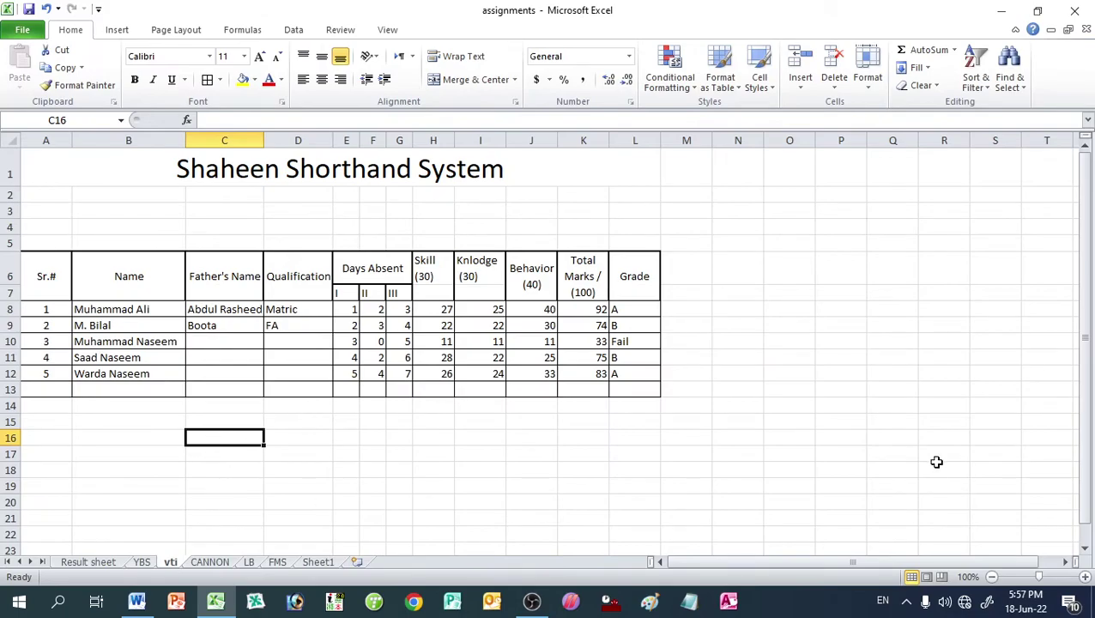
# Step: Fill C16:C20 with sample text, with C17 as 'dsafsdaf' plus a long underline
pyautogui.write('s')
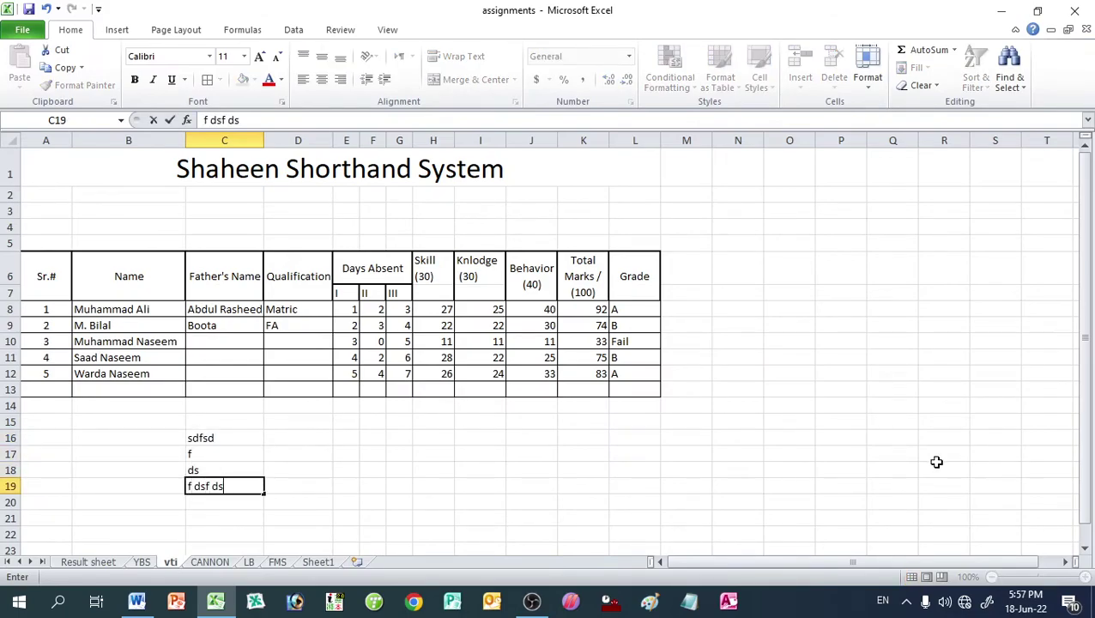
pyautogui.write('dfsd f ds f dsf dsf s')
pyautogui.press('Up')
pyautogui.press('Up')
pyautogui.press('Up')
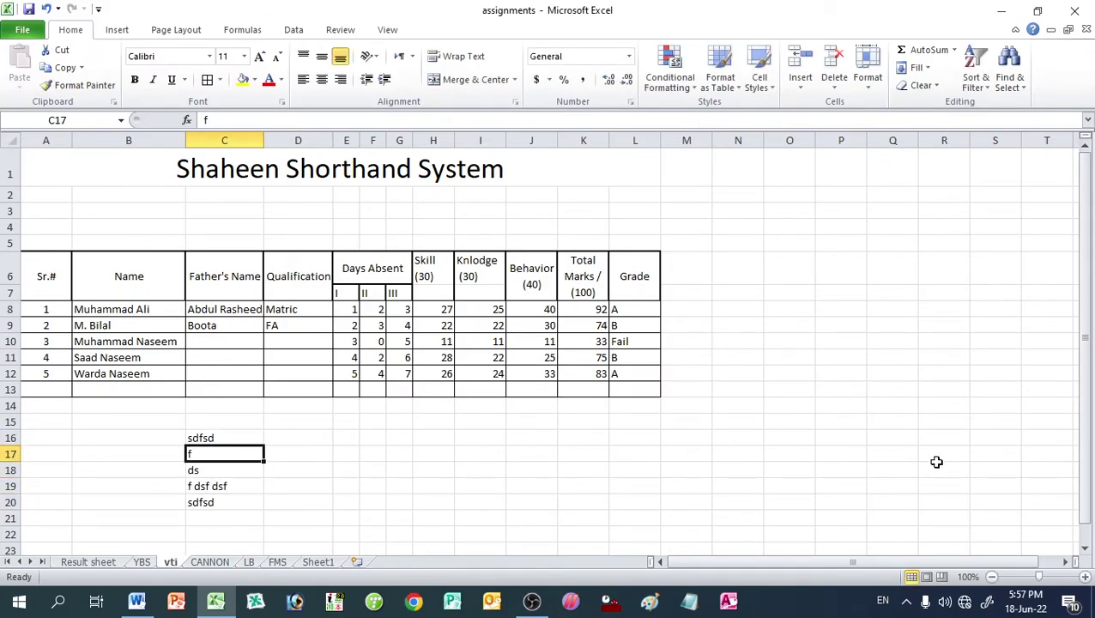
pyautogui.write('dsafsdaf')
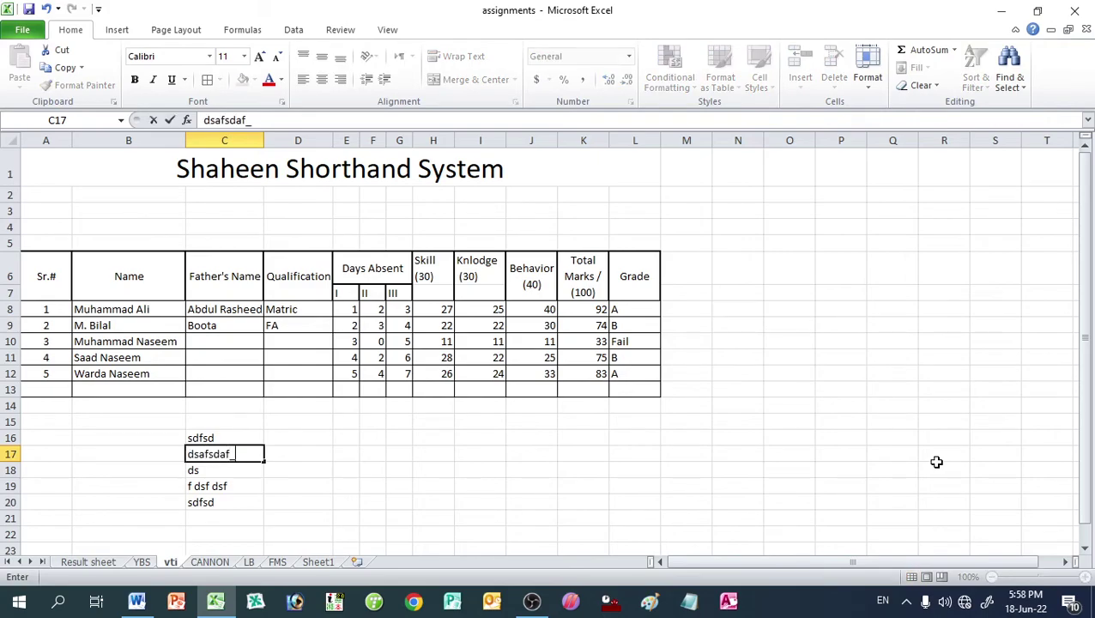
pyautogui.write('_____________________________________')
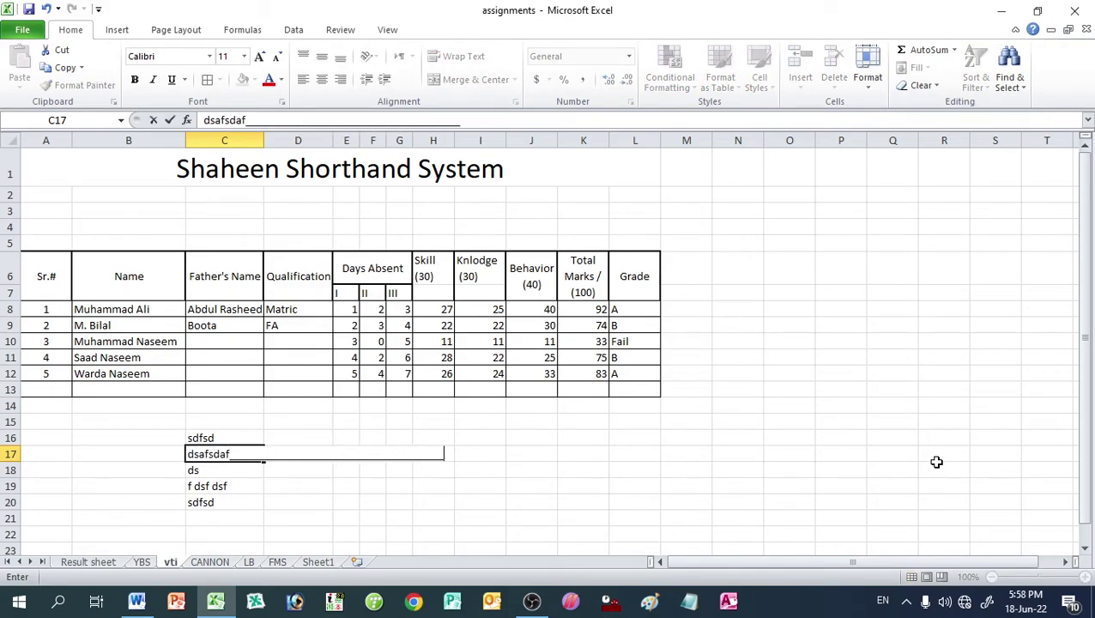
pyautogui.press('Return')
# Step: Move around the Days Absent subheadings and Total Marks header cells of the table
pyautogui.press('Up')
pyautogui.press('Up')
pyautogui.press('Up')
pyautogui.press('Up')
pyautogui.press('Up')
pyautogui.press('Up')
pyautogui.press('Up')
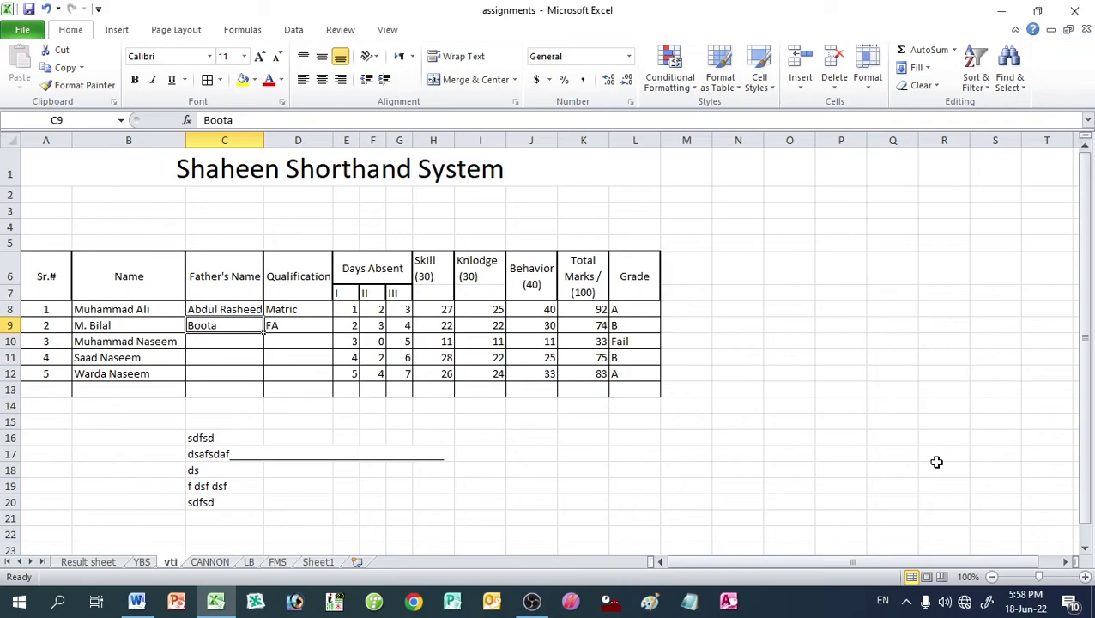
pyautogui.press('Right')
pyautogui.press('Right')
pyautogui.press('Up')
pyautogui.press('Up')
pyautogui.press('Right')
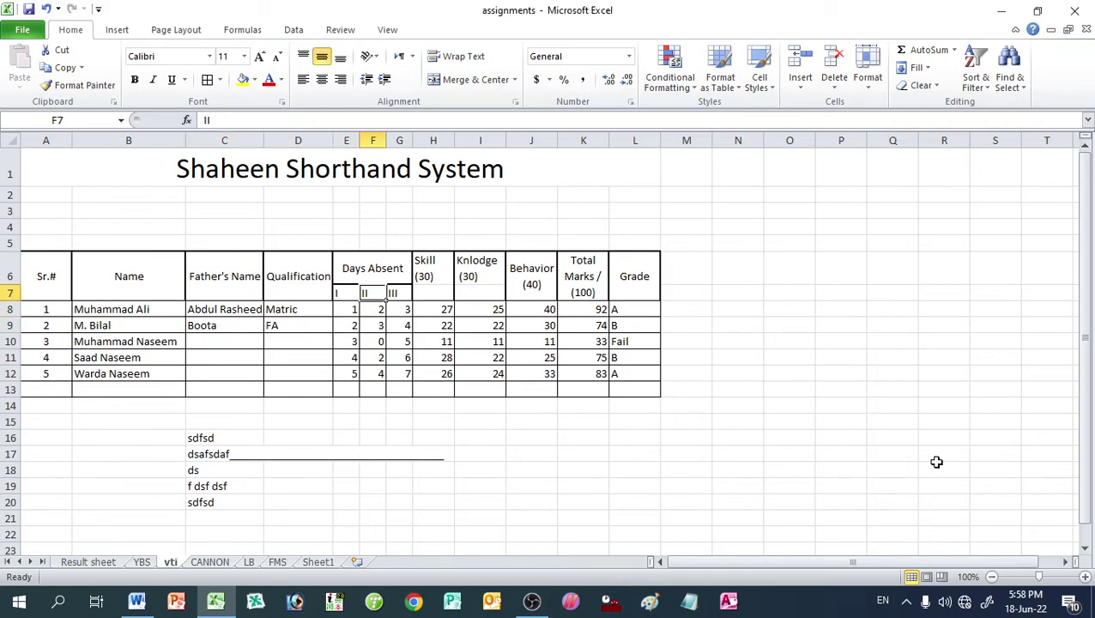
pyautogui.press('Right')
pyautogui.press('Left')
pyautogui.press('Left')
pyautogui.press('Left')
pyautogui.press('Right')
pyautogui.press('Right')
pyautogui.press('Right')
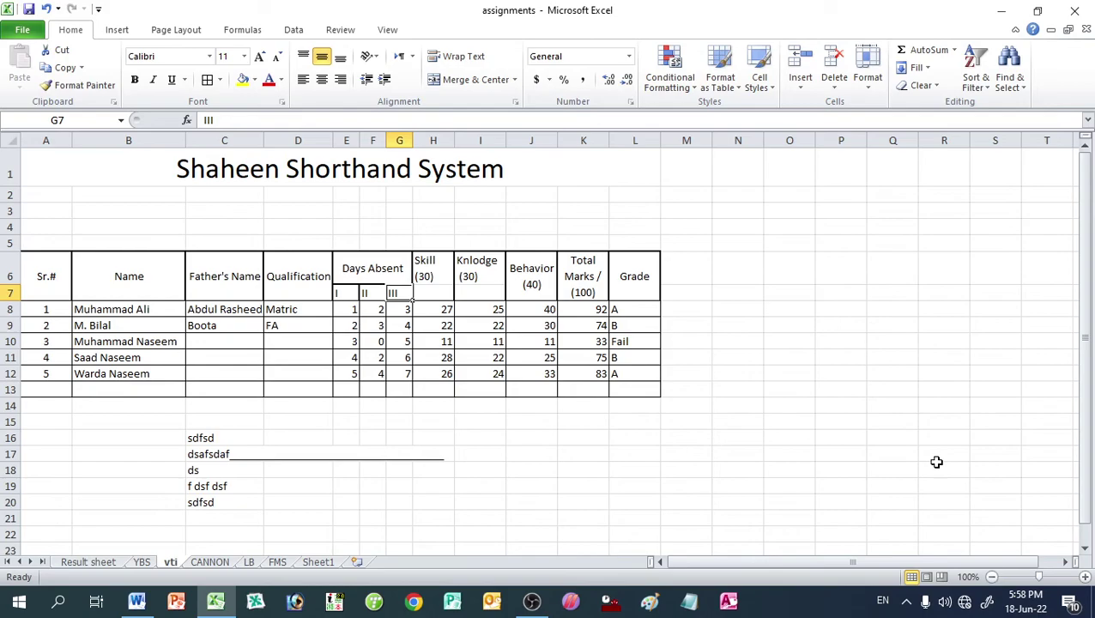
pyautogui.press('Right')
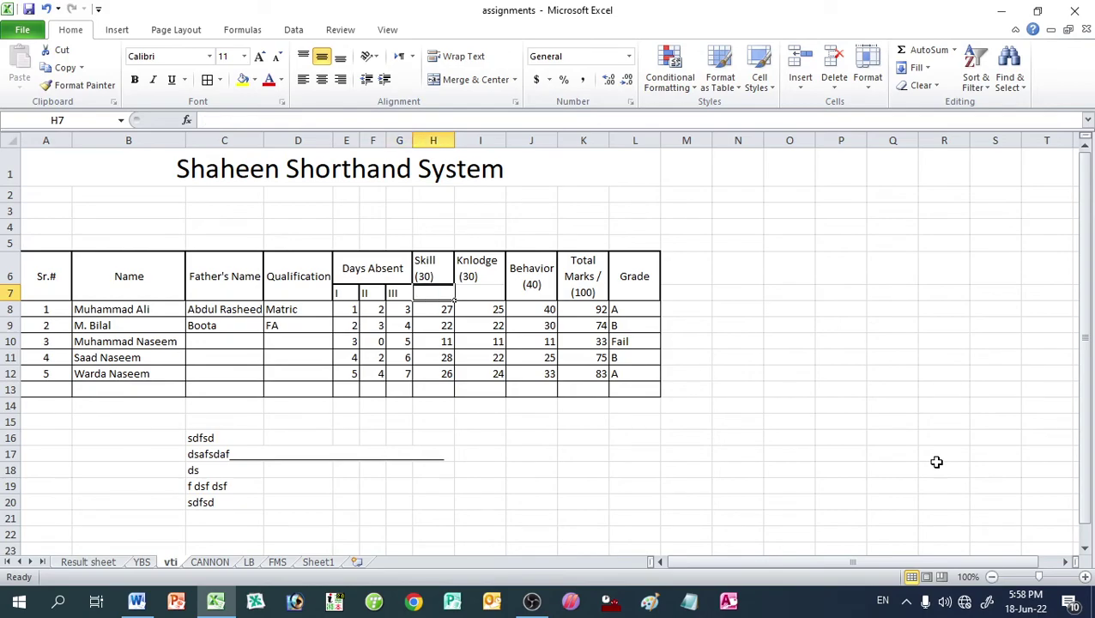
pyautogui.press('Right')
pyautogui.press('Right')
pyautogui.press('Right')
pyautogui.press('Right')
pyautogui.press('Right')
pyautogui.press('Right')
pyautogui.press('Right')
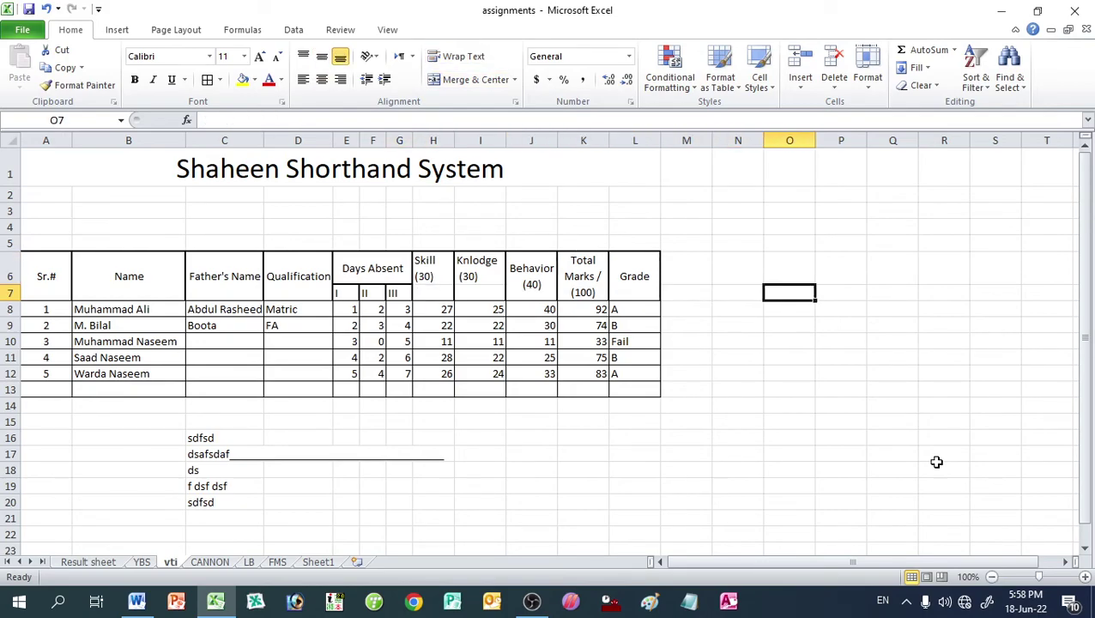
pyautogui.press('Left')
pyautogui.press('Left')
pyautogui.press('Left')
pyautogui.press('Left')
pyautogui.press('Left')
pyautogui.press('Left')
pyautogui.press('Left')
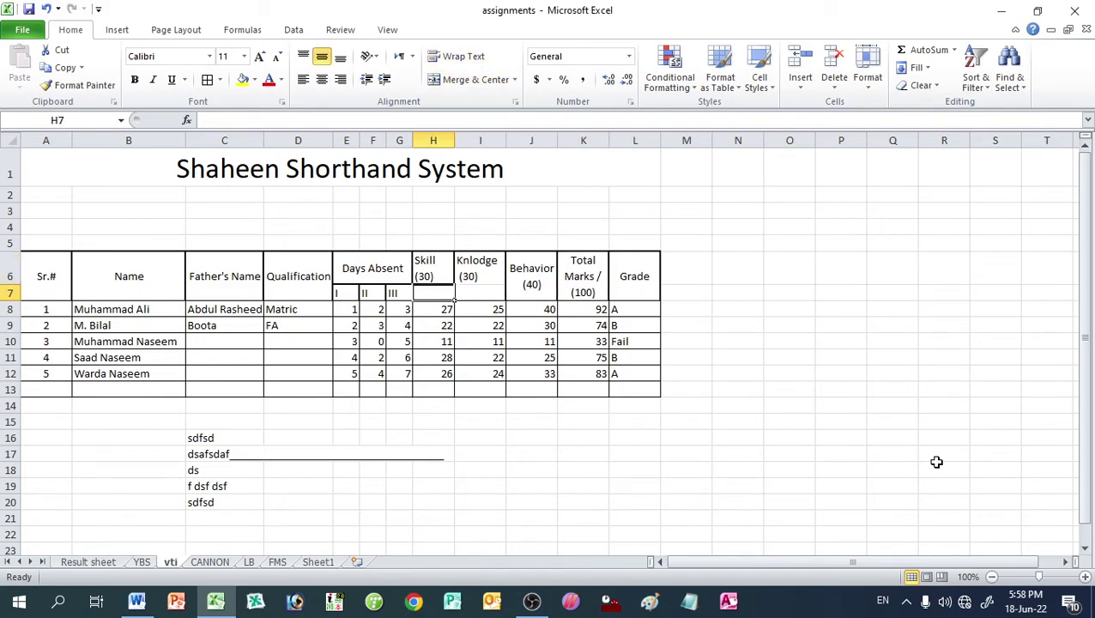
pyautogui.press('Left')
pyautogui.press('Left')
pyautogui.press('Left')
pyautogui.press('Right')
pyautogui.press('Right')
pyautogui.press('Right')
pyautogui.press('Left')
pyautogui.press('Left')
pyautogui.press('Left')
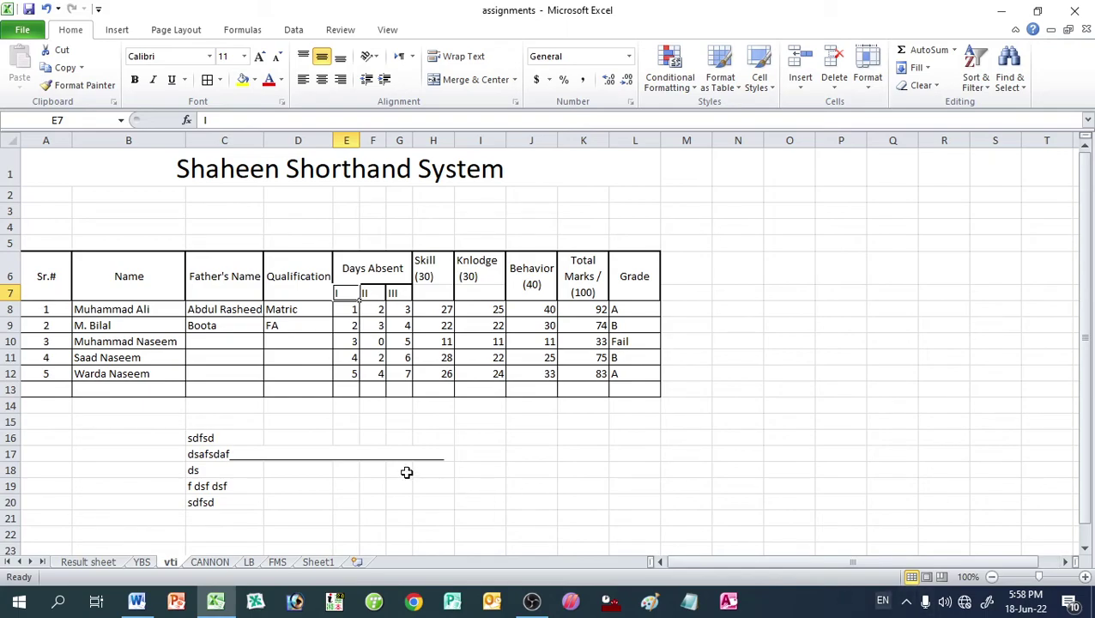
pyautogui.scroll(-2, 368, 465)
pyautogui.scroll(2, 368, 465)
pyautogui.hotkey('alt', 'Tab')
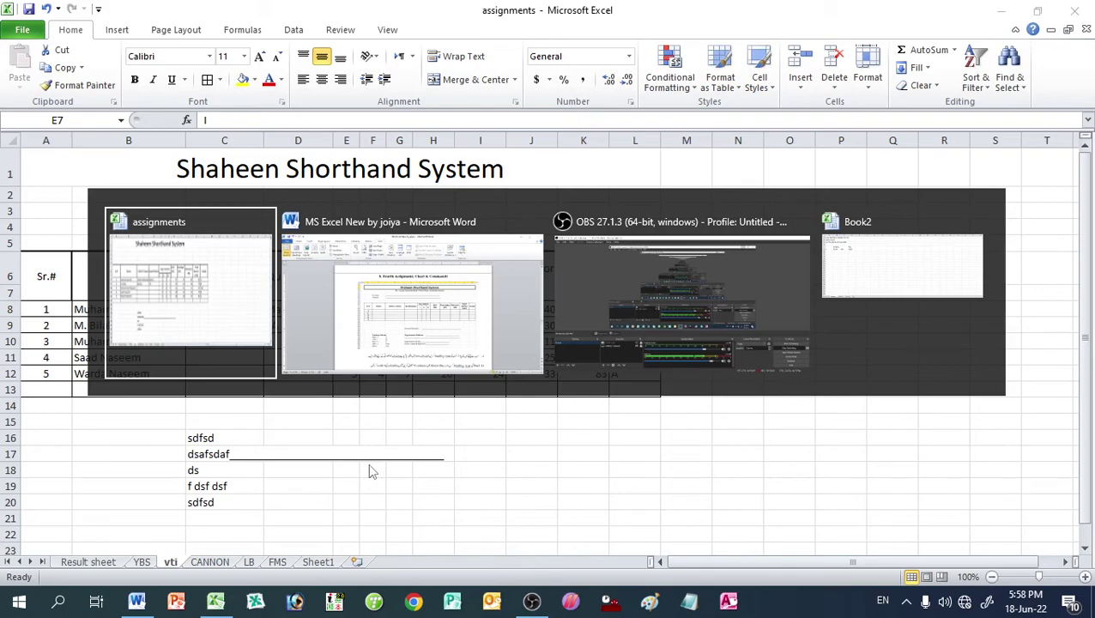
pyautogui.hotkey('alt', 'Tab')
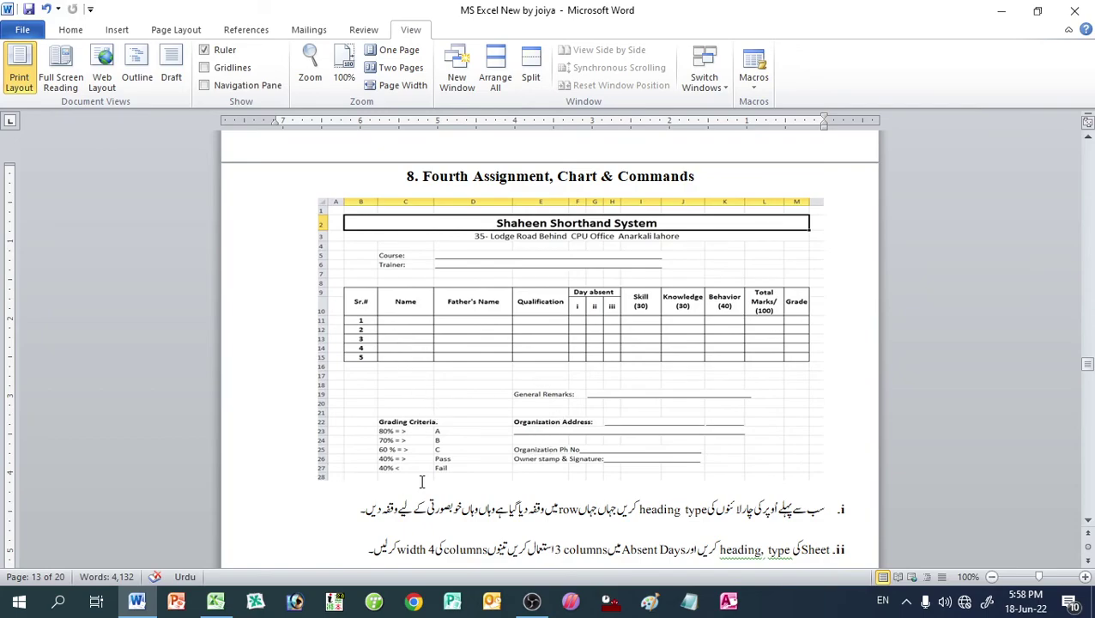
pyautogui.hotkey('alt', 'Tab')
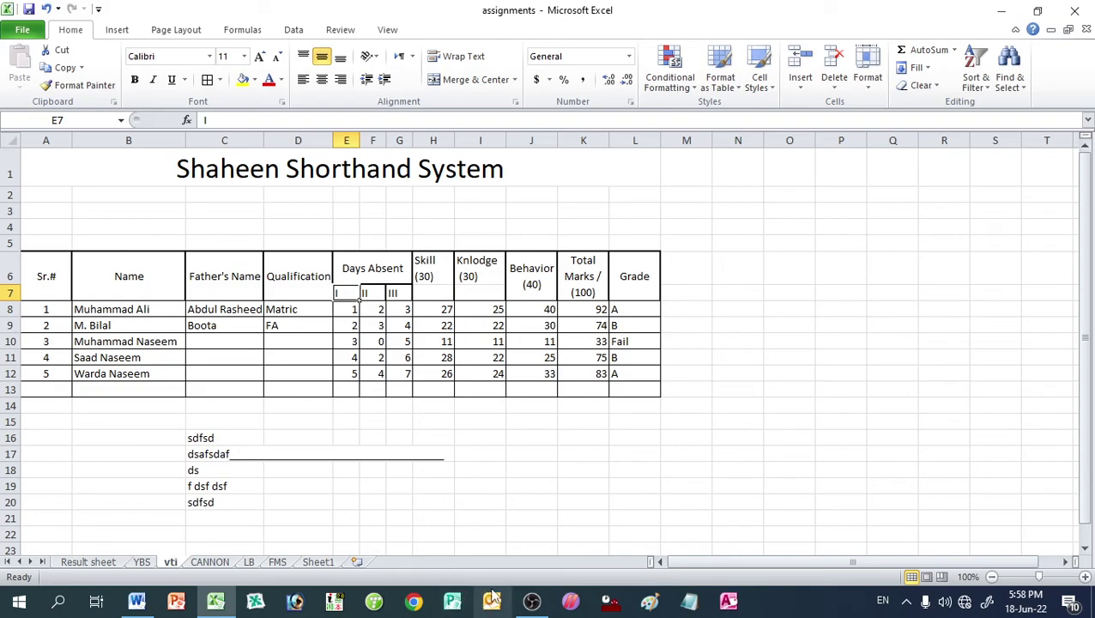
# Step: Use Save As to store the workbook on the Desktop as 'assignments' in Excel Workbook format
pyautogui.click(32, 31)
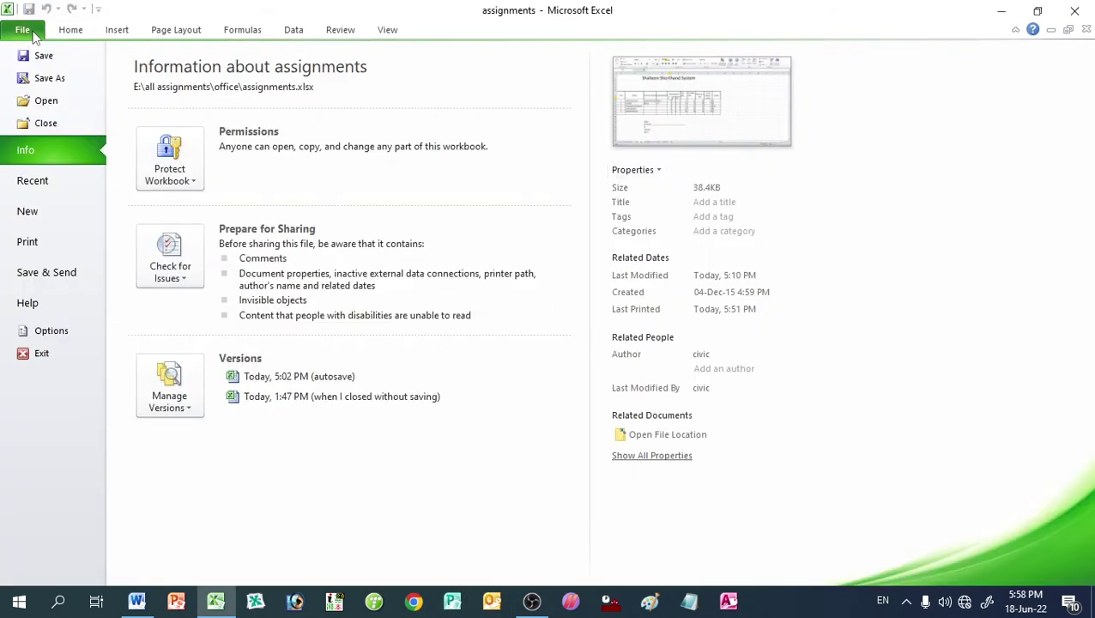
pyautogui.click(36, 77)
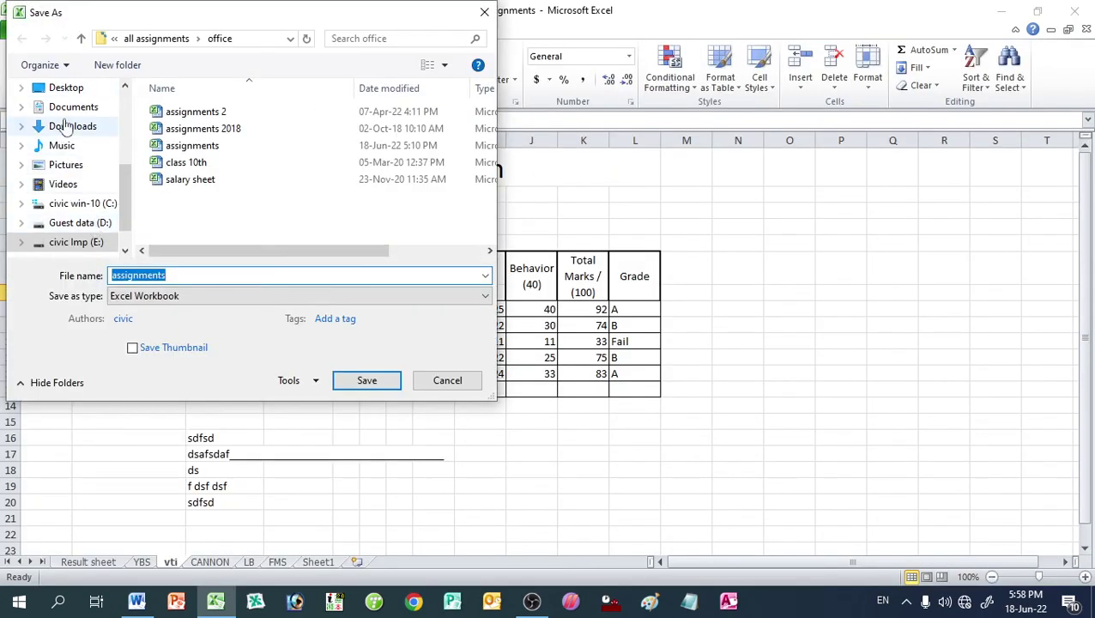
pyautogui.click(65, 87)
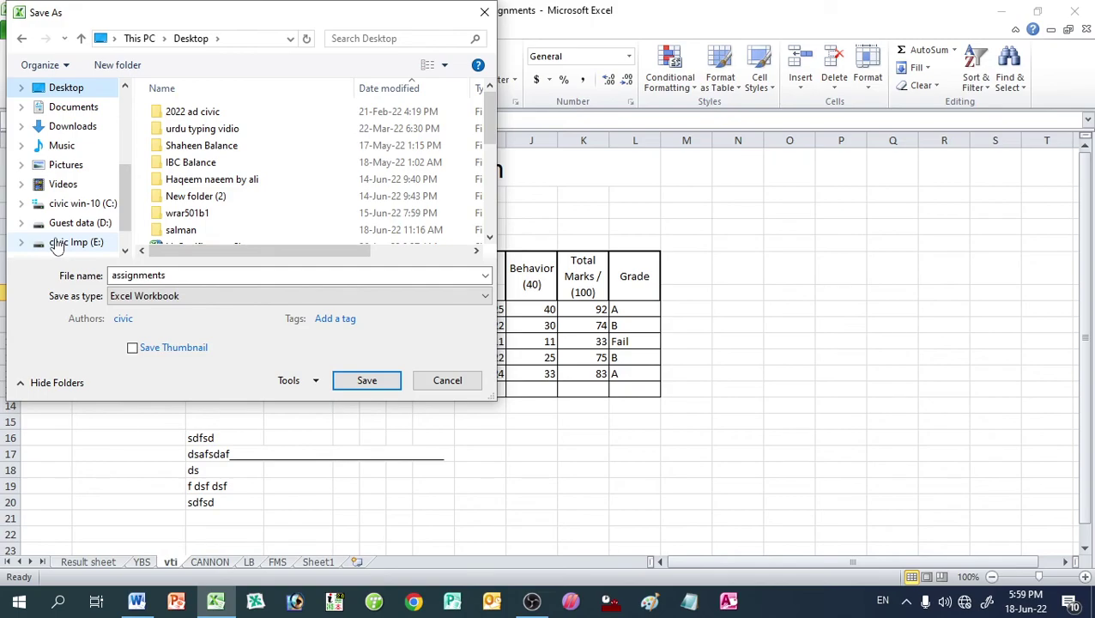
pyautogui.click(352, 379)
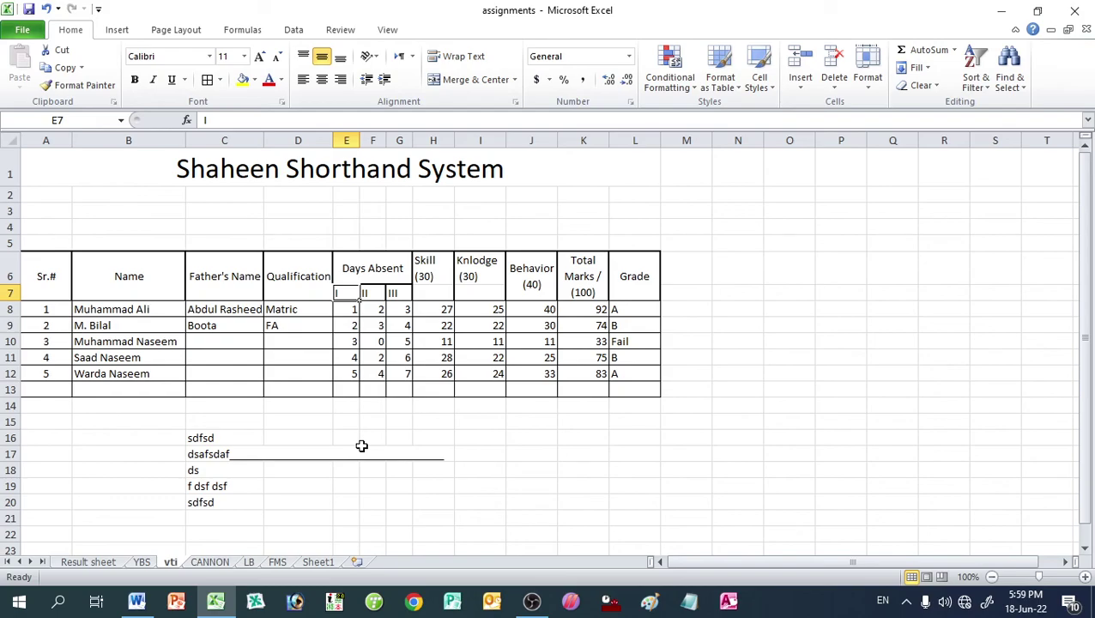
pyautogui.scroll(-3, 361, 446)
pyautogui.scroll(2, 361, 446)
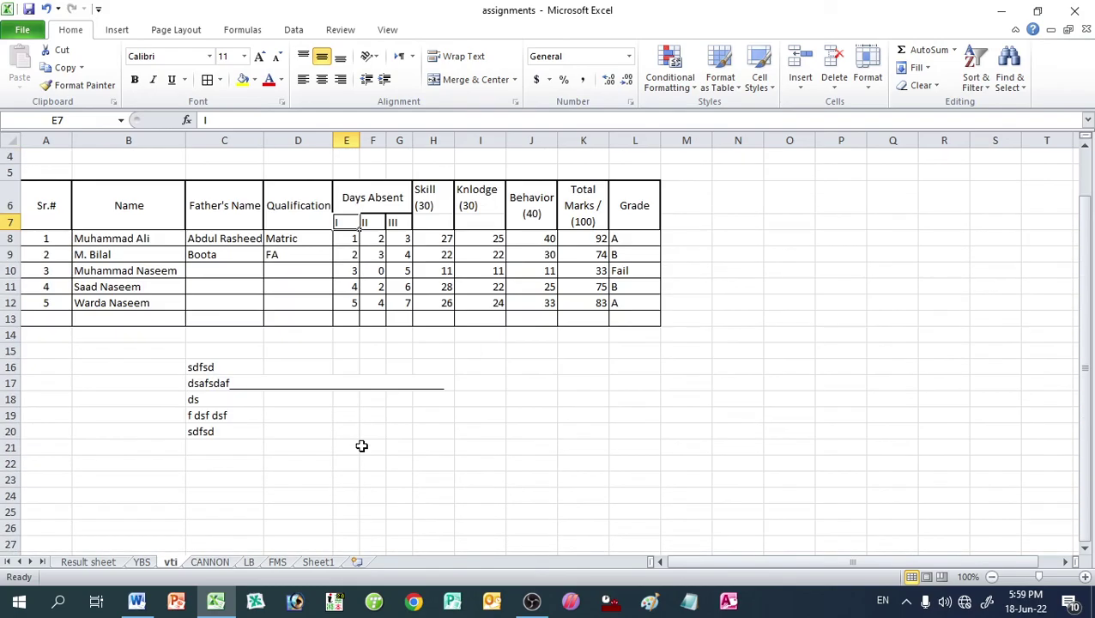